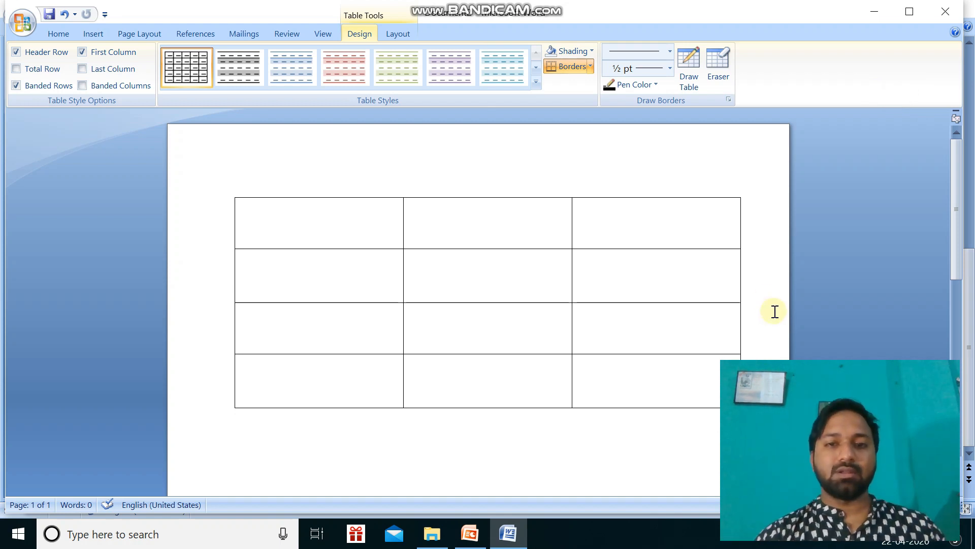
Delete the existing table and insert a new one with 4 columns and 3 rows.
key("ctrl+a")
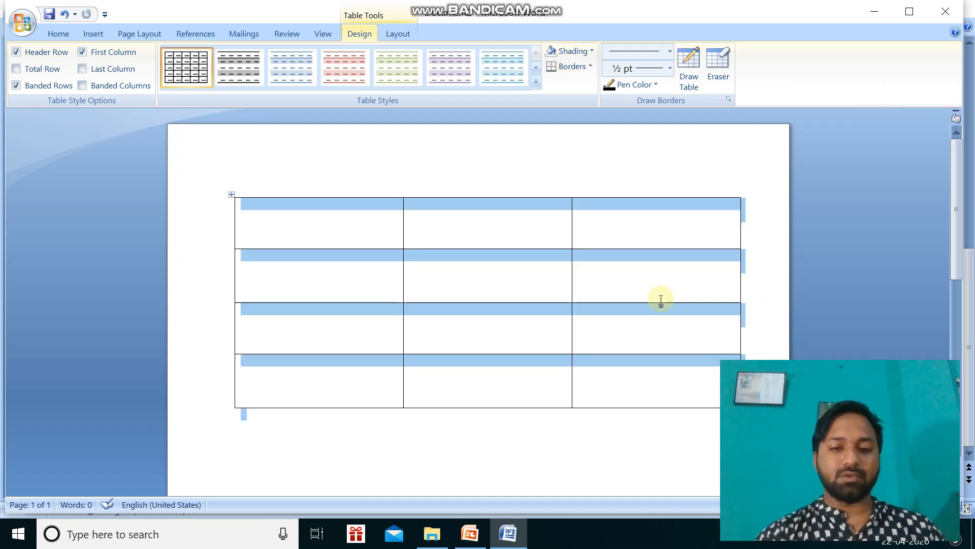
key("Delete")
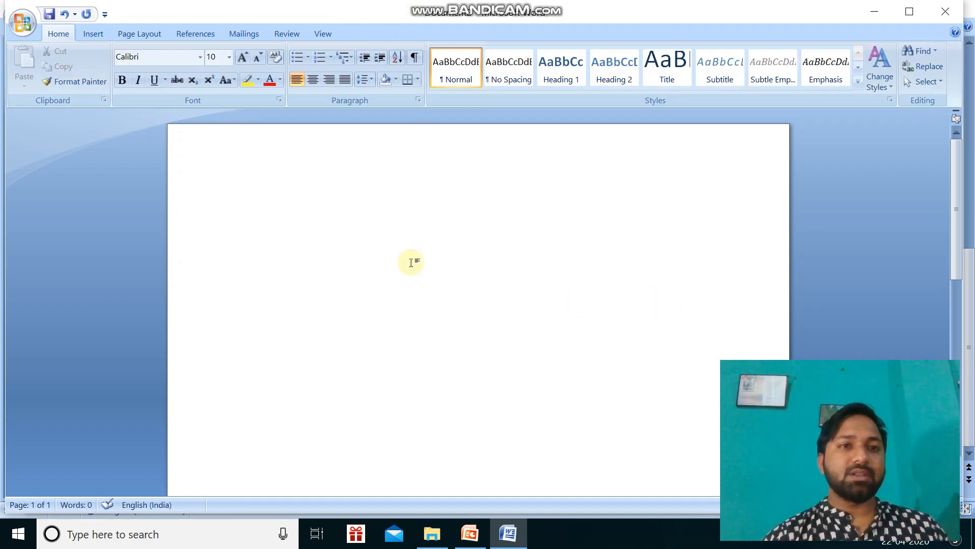
left_click(93, 34)
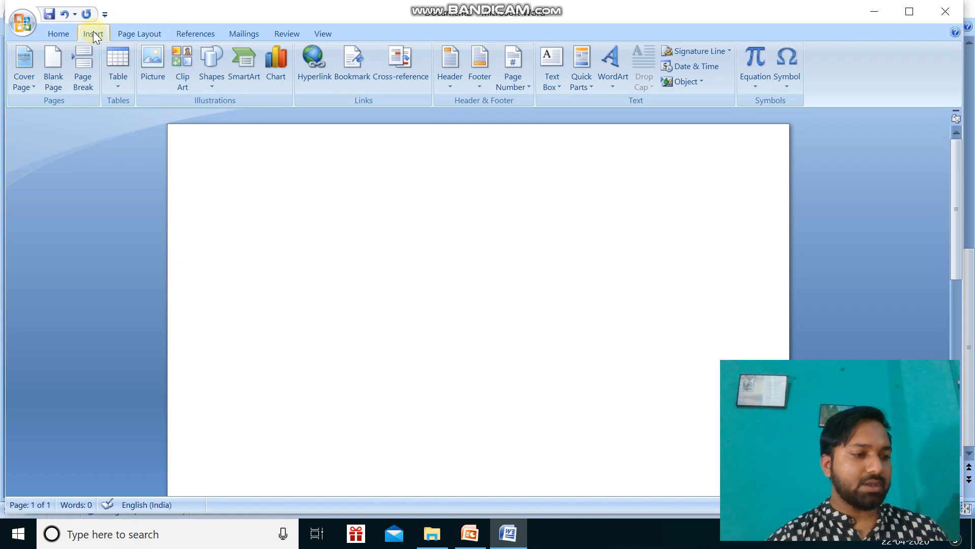
left_click(117, 87)
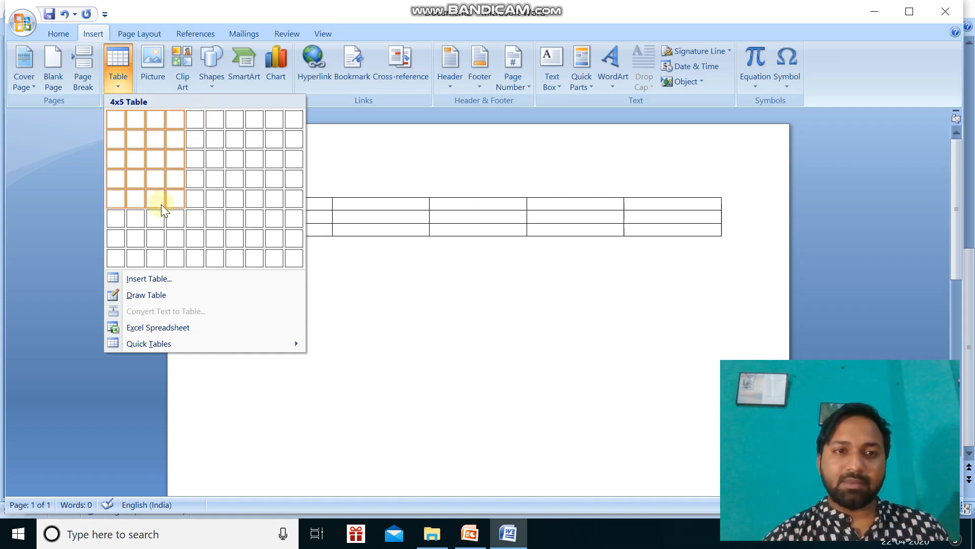
left_click(149, 280)
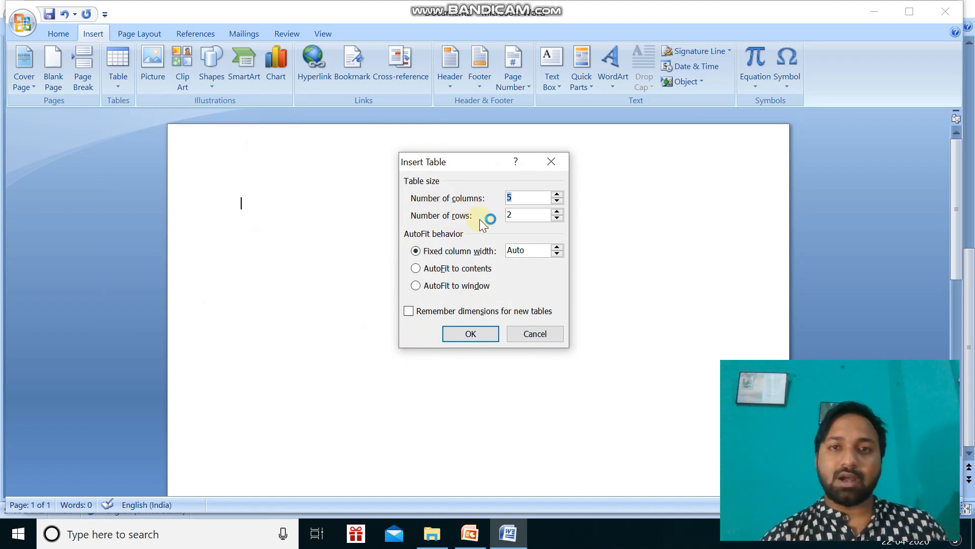
left_click(520, 198)
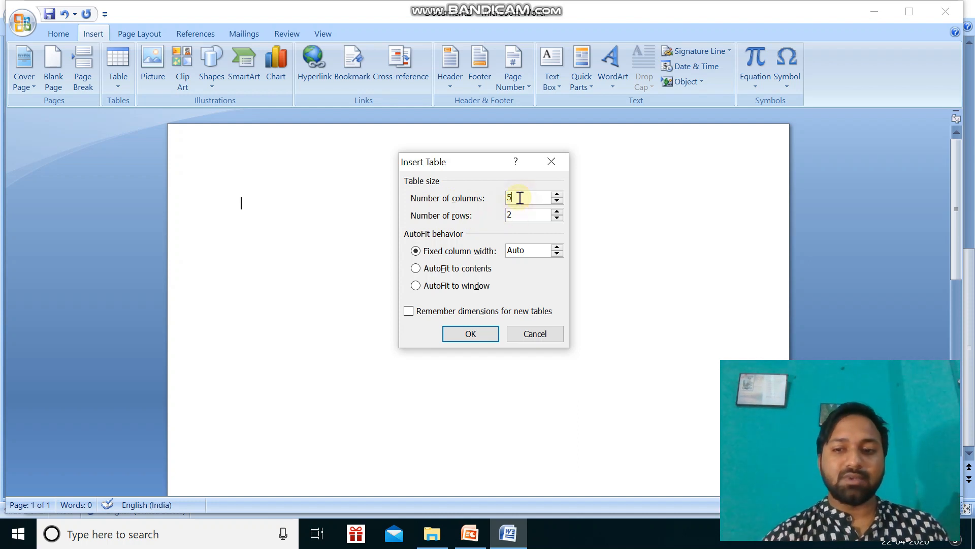
key("BackSpace")
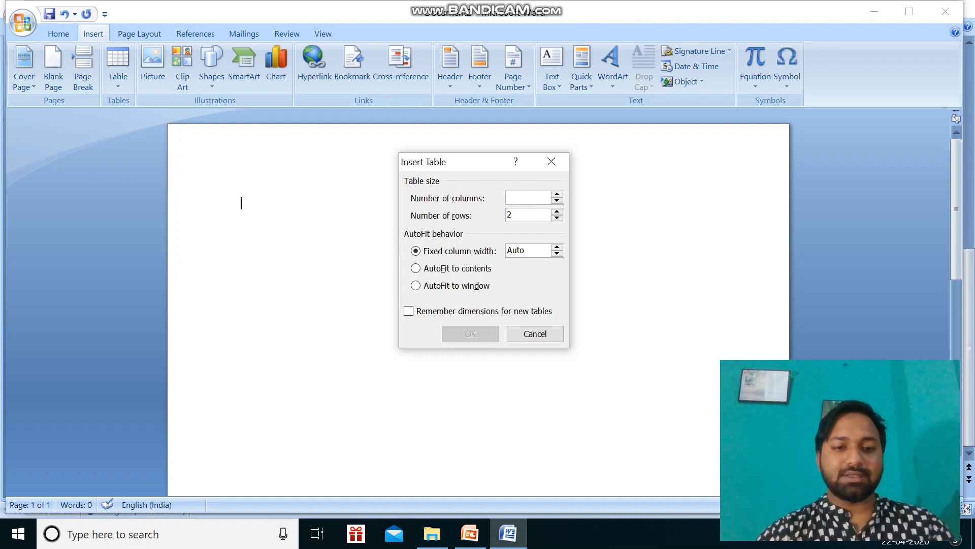
type("4")
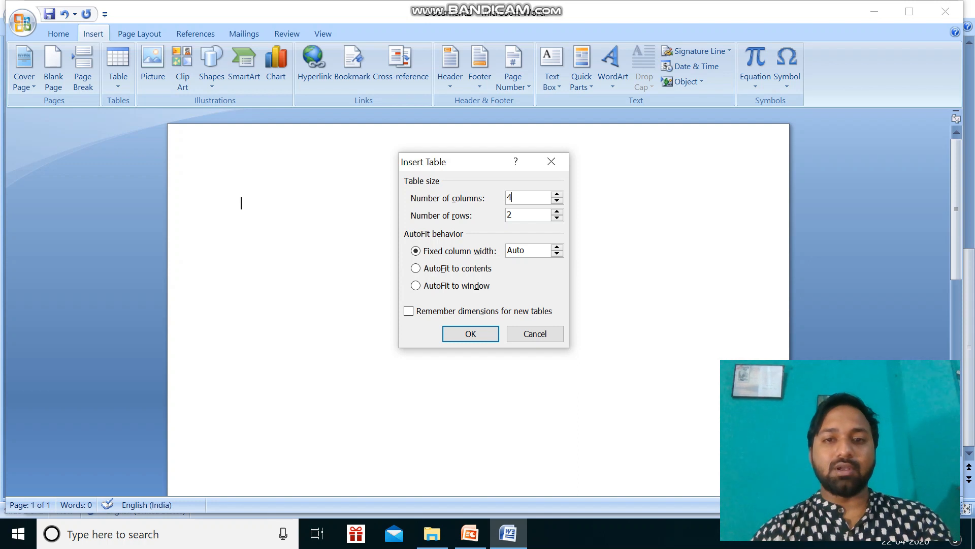
left_click(521, 212)
key("BackSpace")
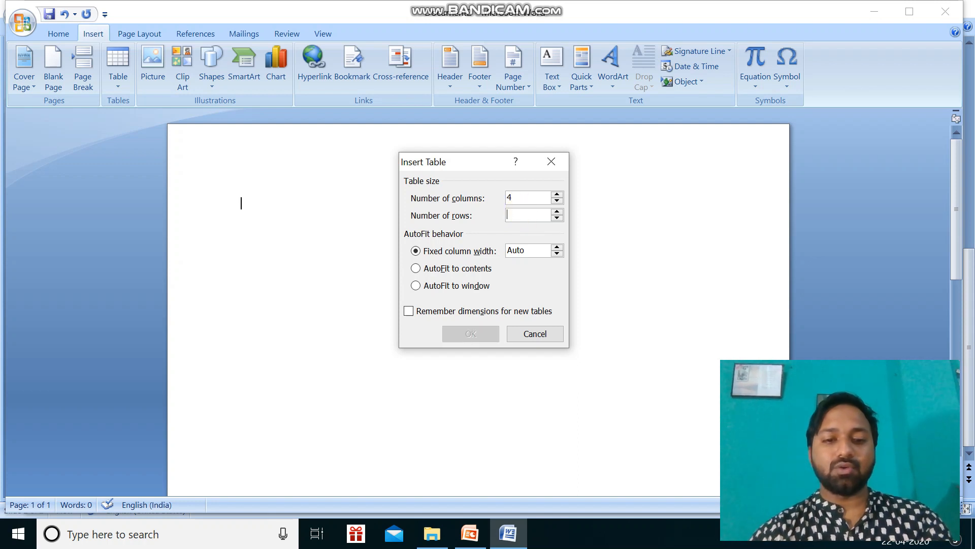
type("3")
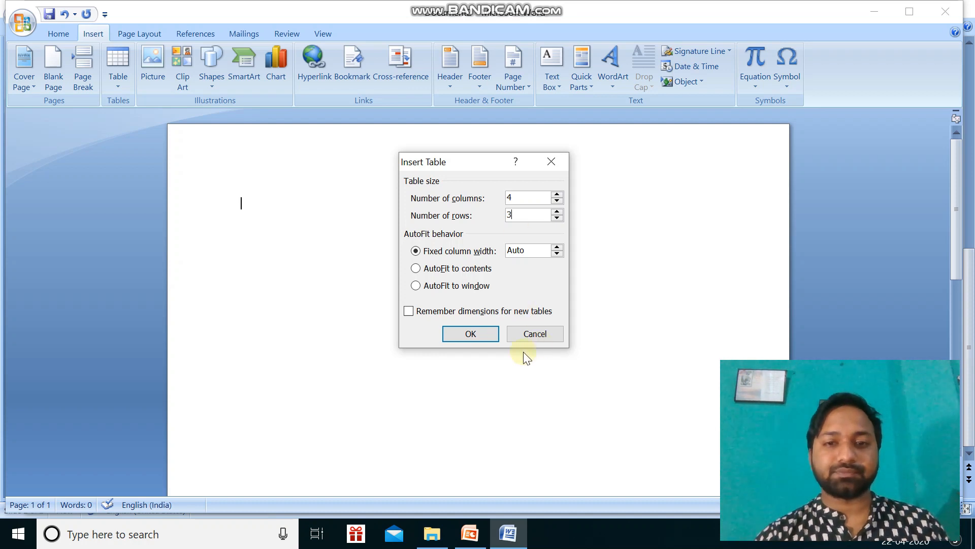
left_click(479, 334)
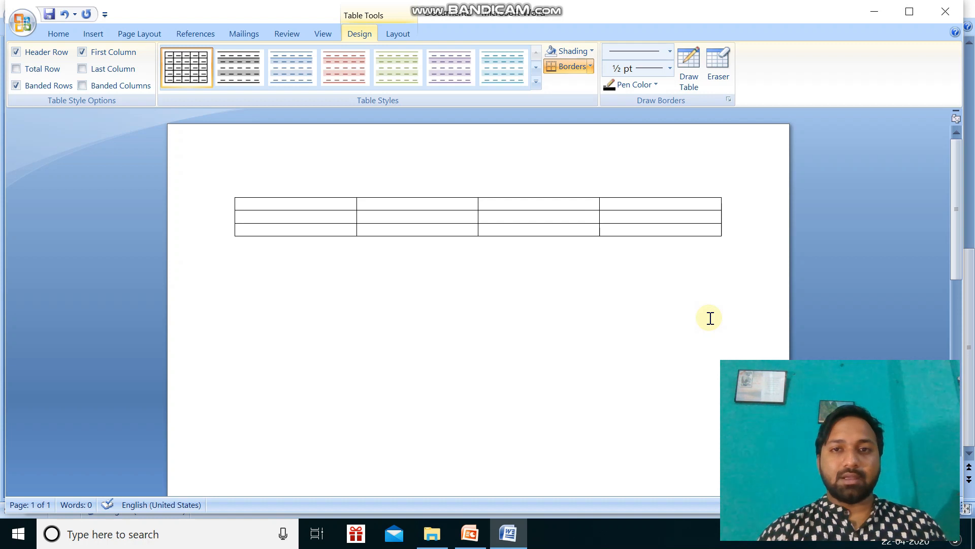
Fill the table's first row with the headings NAME, AGE, HEIGHT and WEIGHT.
left_click(435, 365)
left_click(288, 202)
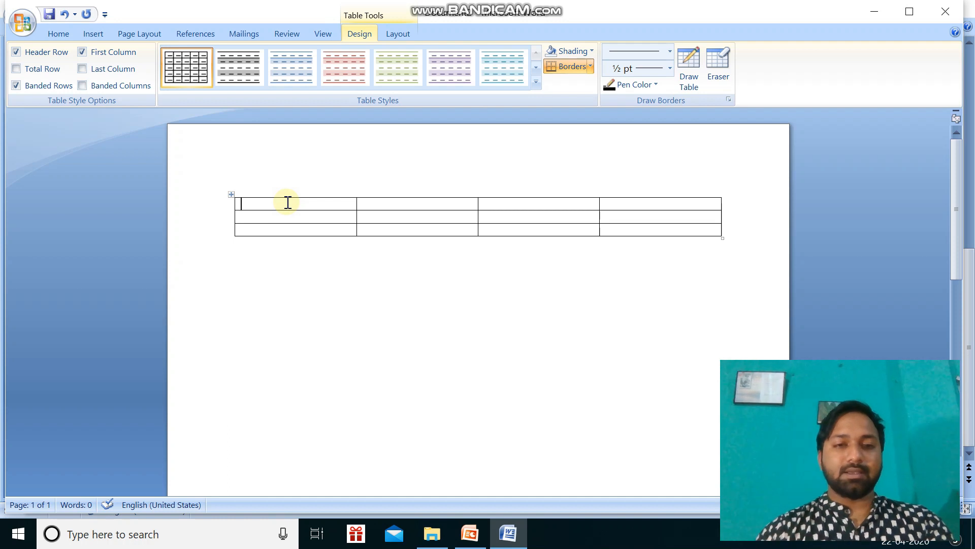
type("NAME")
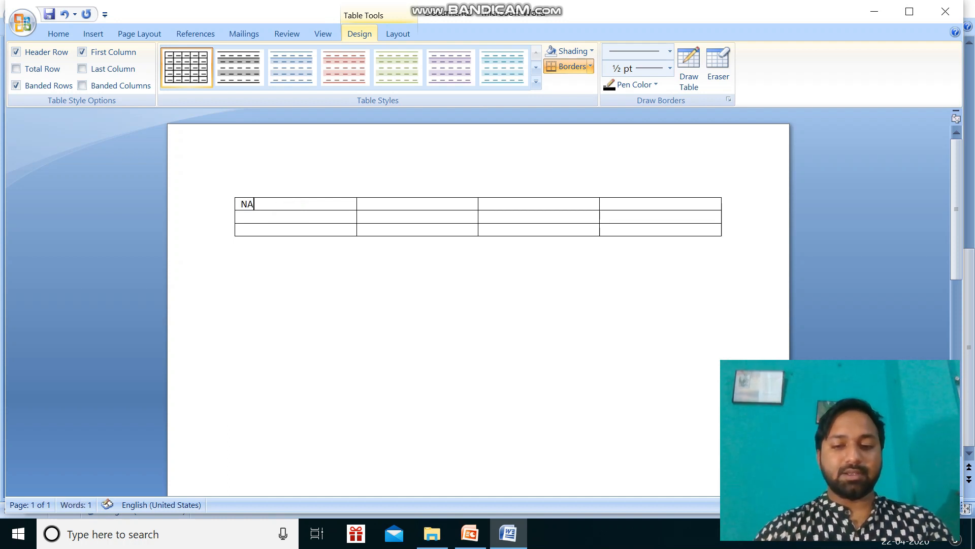
left_click(403, 200)
type("AGE")
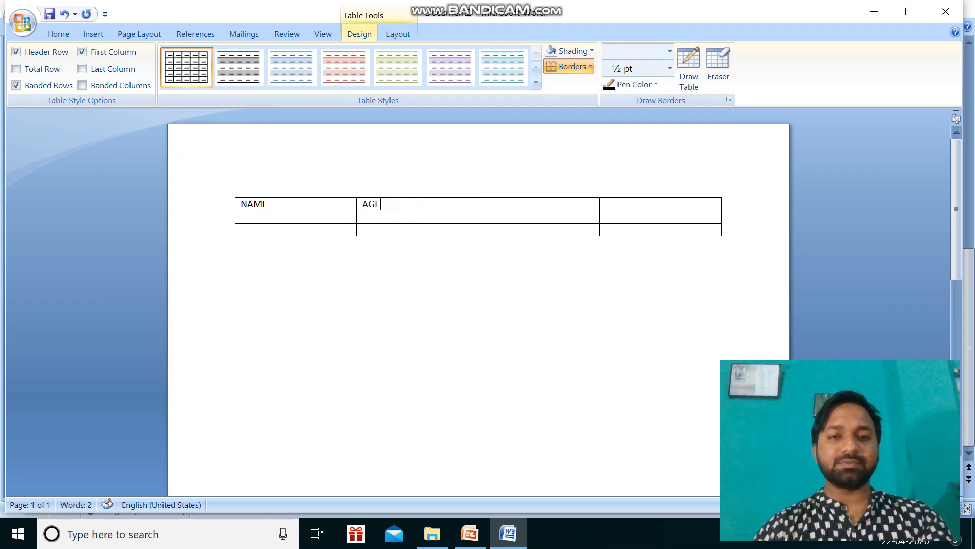
left_click(520, 203)
type("HEIGHT")
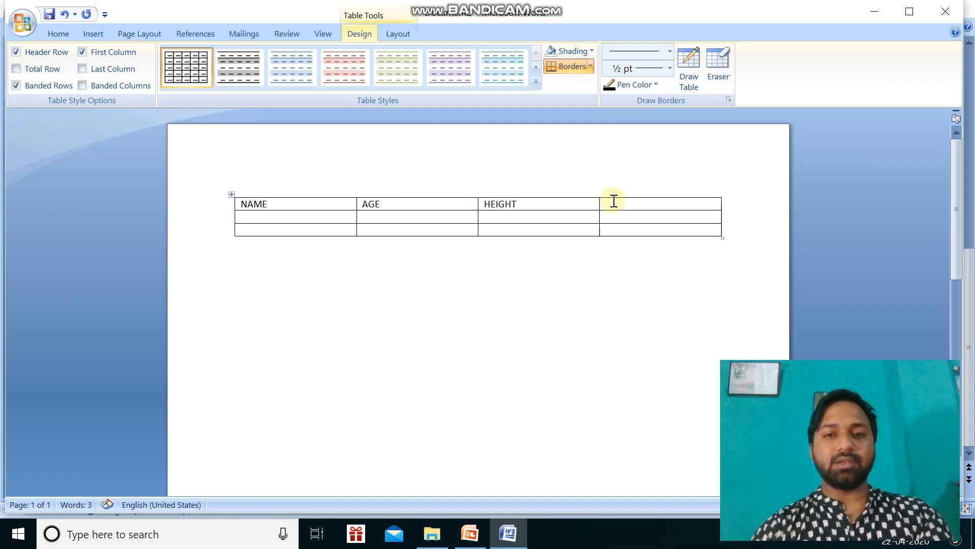
left_click(657, 202)
type("WEIGHT")
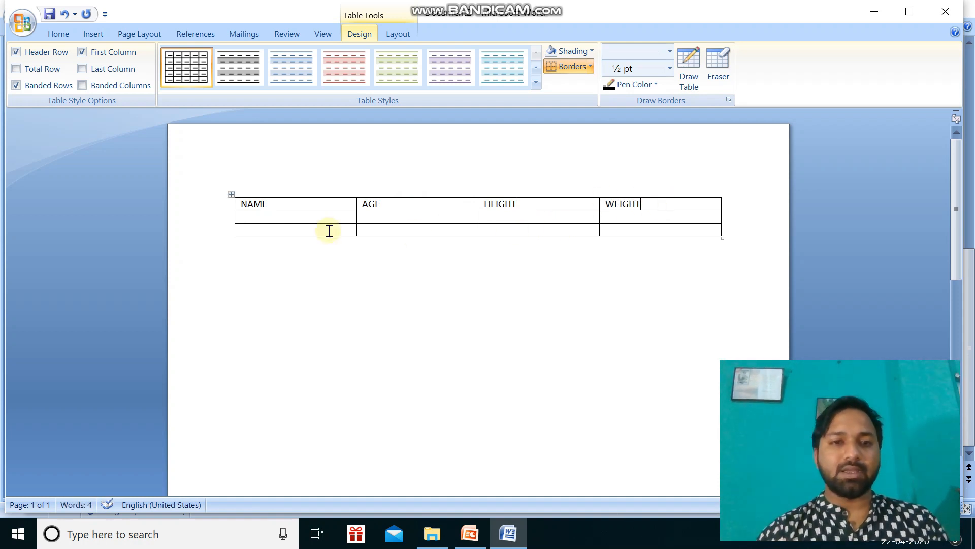
Enter a person's first name in each of the two rows under the NAME heading.
left_click(318, 217)
type("RAHUL")
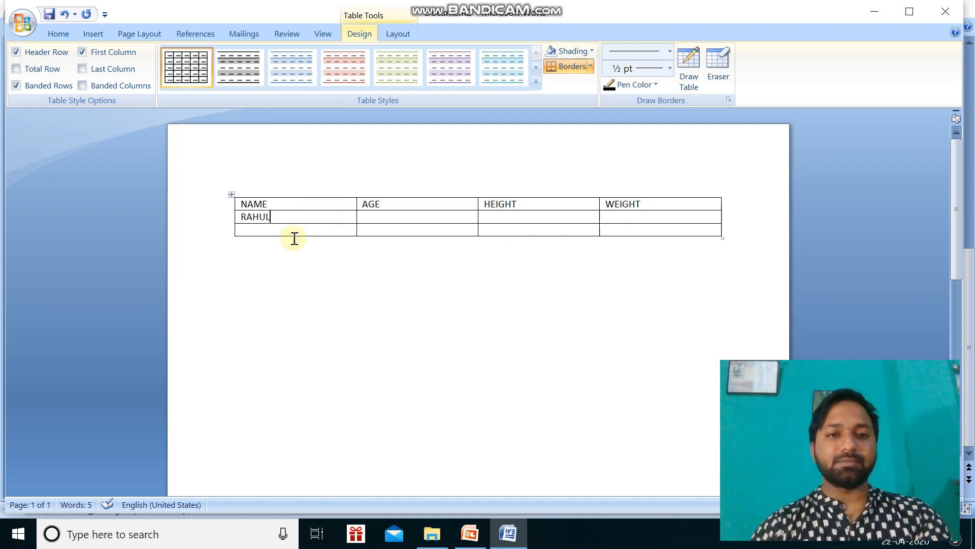
left_click(293, 232)
type("P")
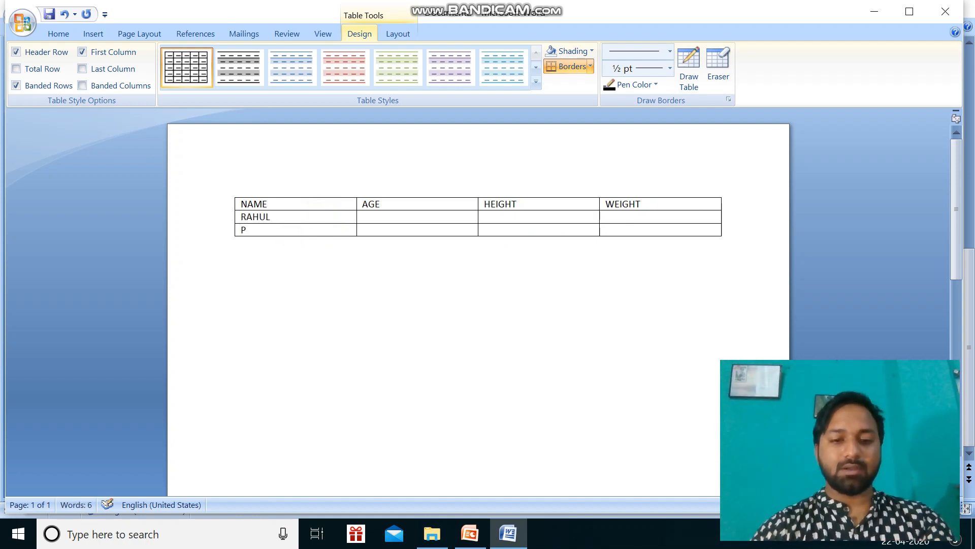
type("RIYA")
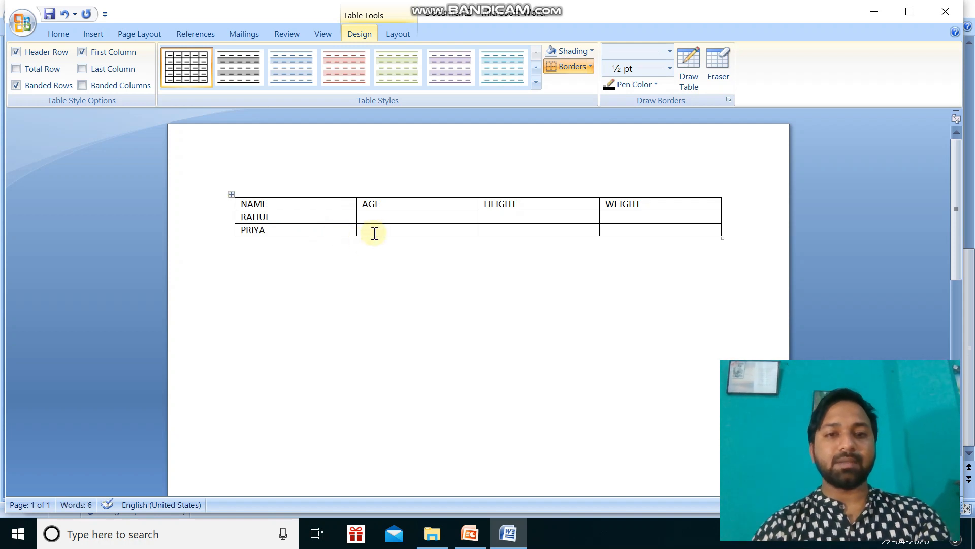
Enter the ages 20 and 18 in the two rows under the AGE heading.
left_click(383, 214)
type("20")
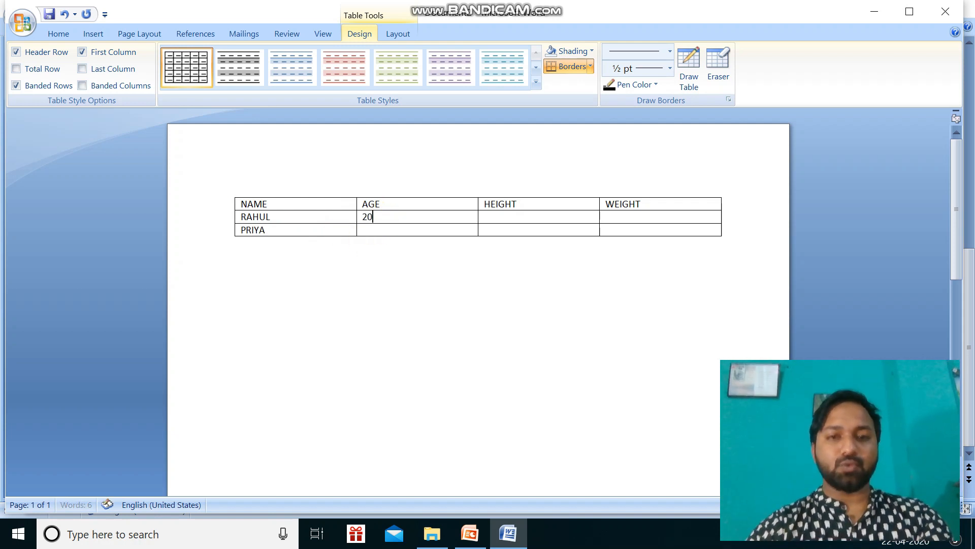
left_click(382, 229)
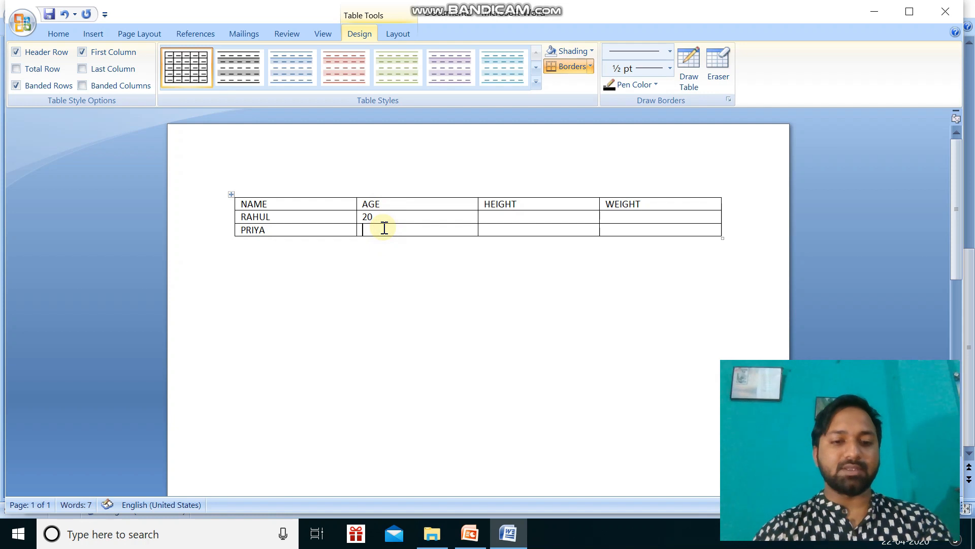
type("18")
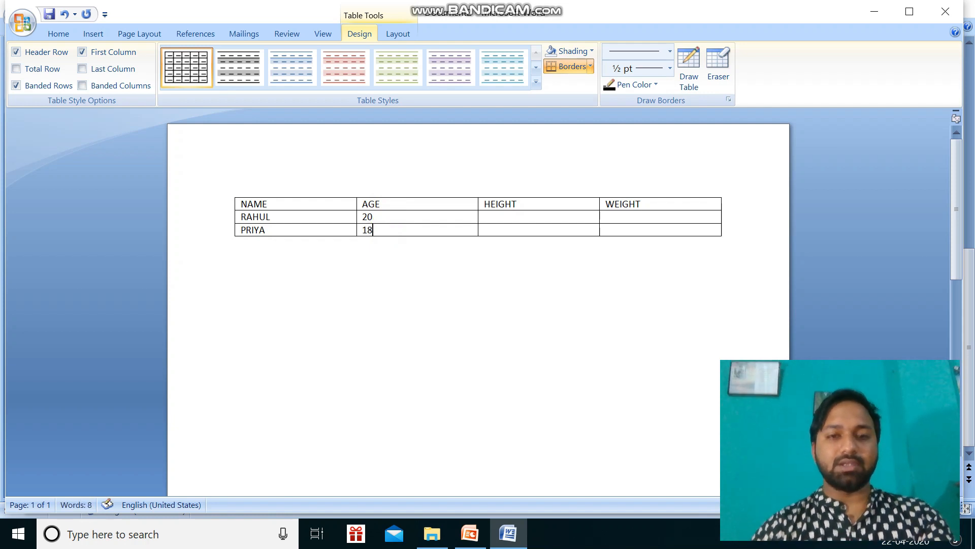
Enter the heights 5.8 and 5.4 in the two rows under the HEIGHT heading.
left_click(487, 217)
type("5.8")
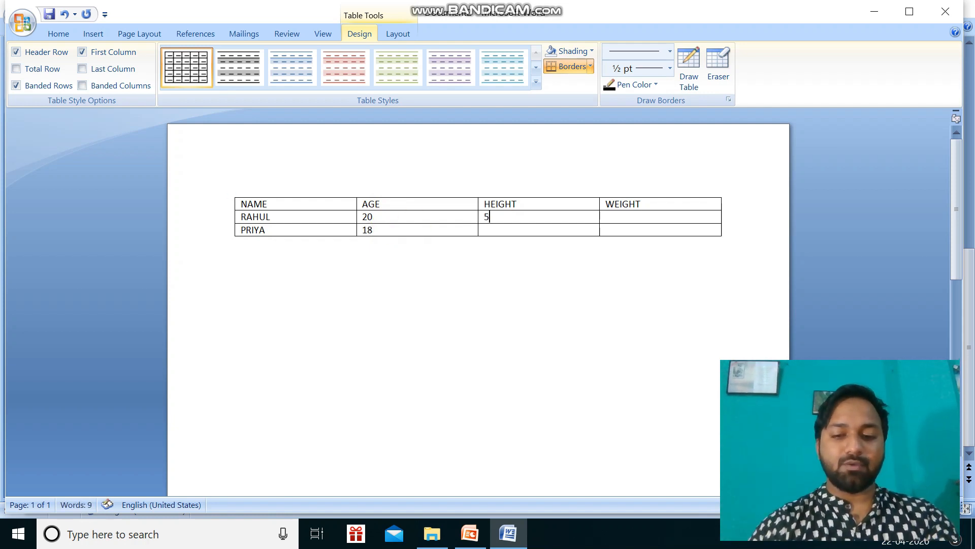
left_click(506, 230)
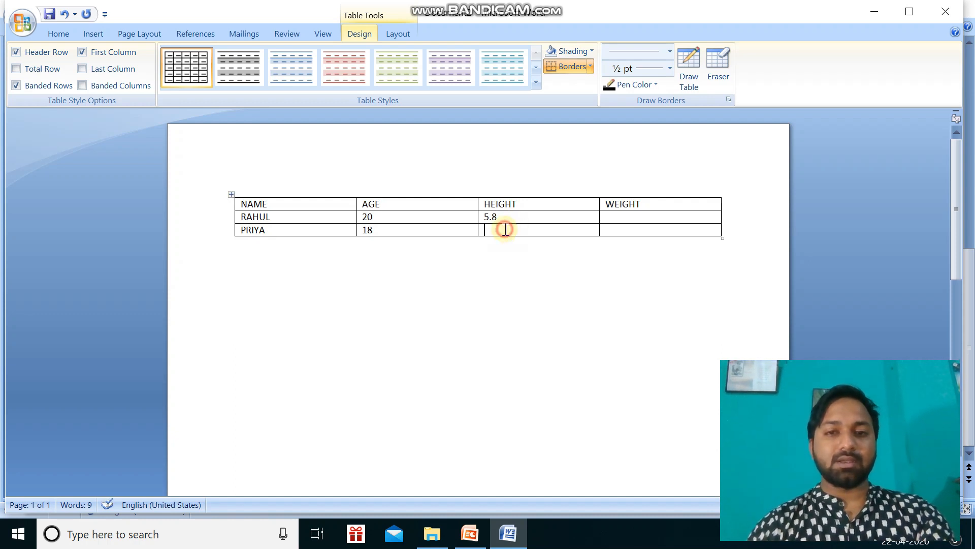
type("5.")
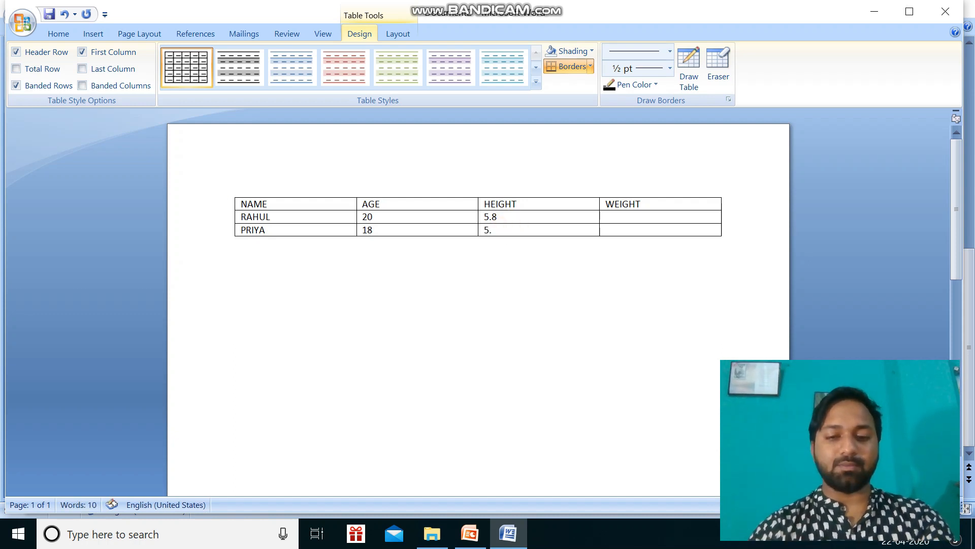
type("4")
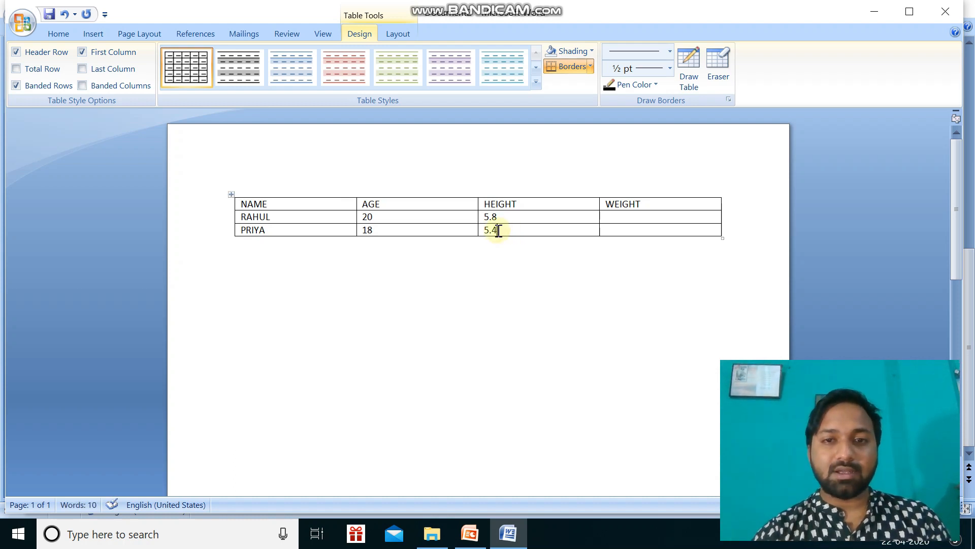
Enter the weights 50 and 40 in the two rows under the WEIGHT heading.
left_click(617, 217)
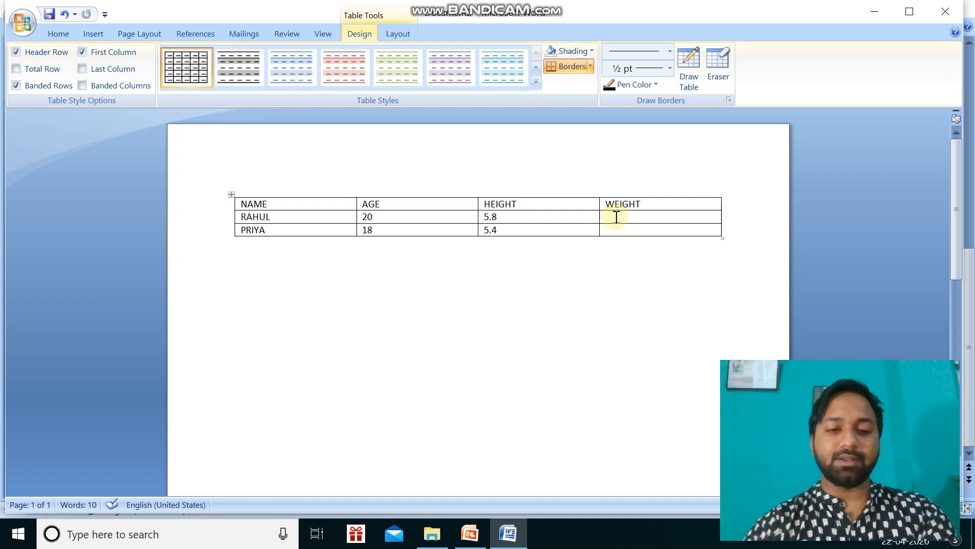
type("50")
left_click(612, 229)
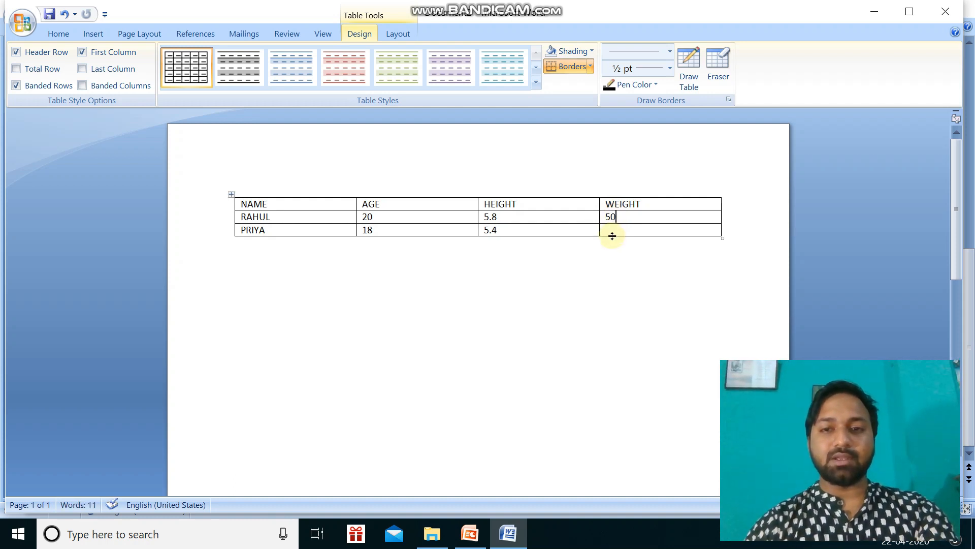
type("40")
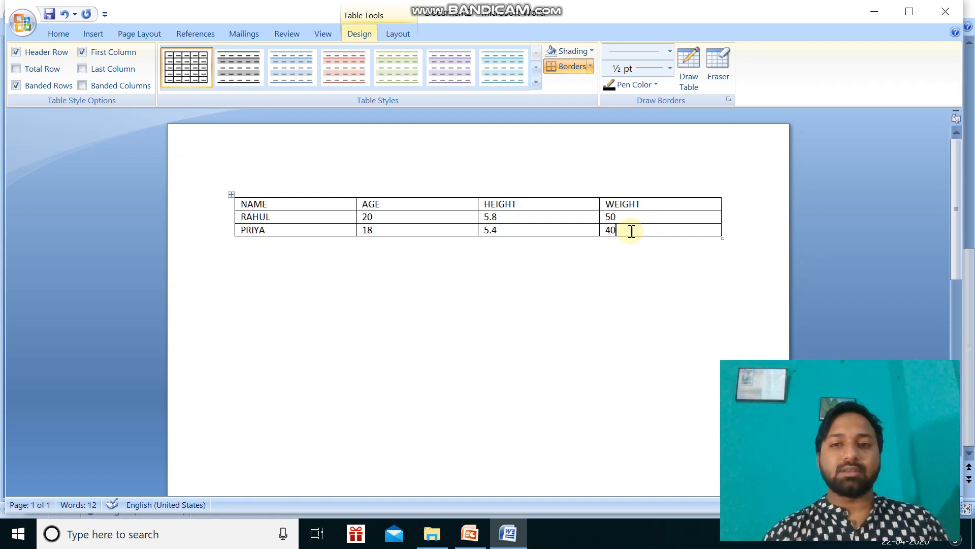
Insert an empty column to the right of the WEIGHT column.
left_click(400, 33)
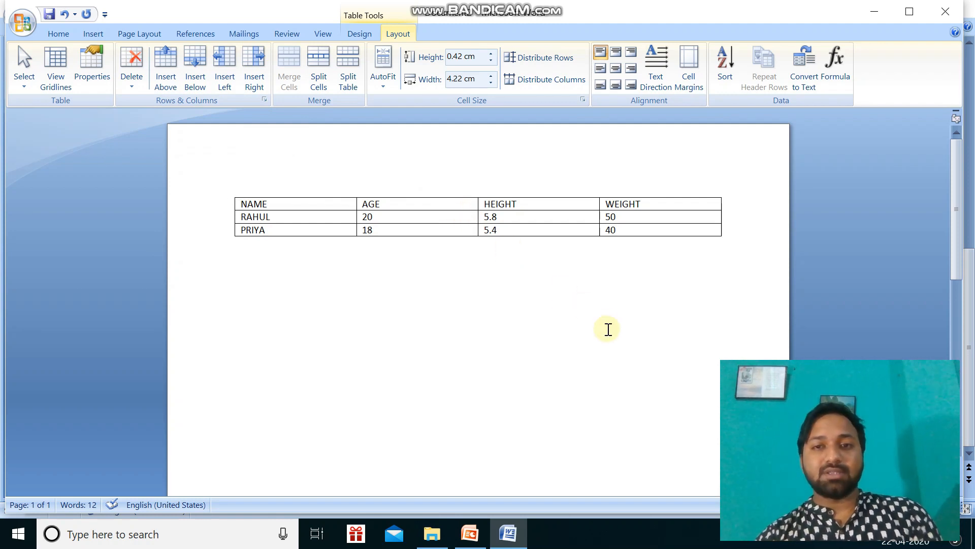
left_click(254, 66)
left_click(658, 327)
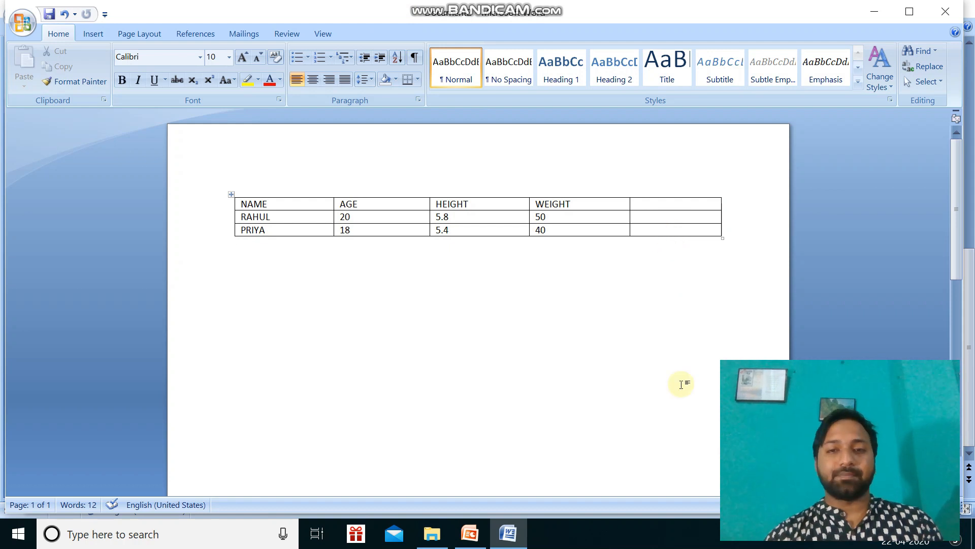
Insert an empty row below the last row of the table.
left_click(649, 231)
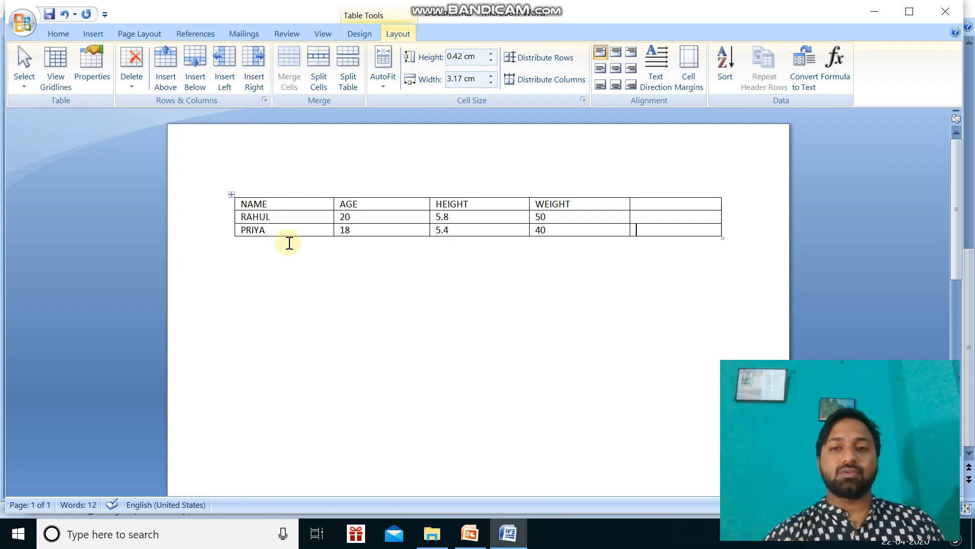
left_click(650, 232)
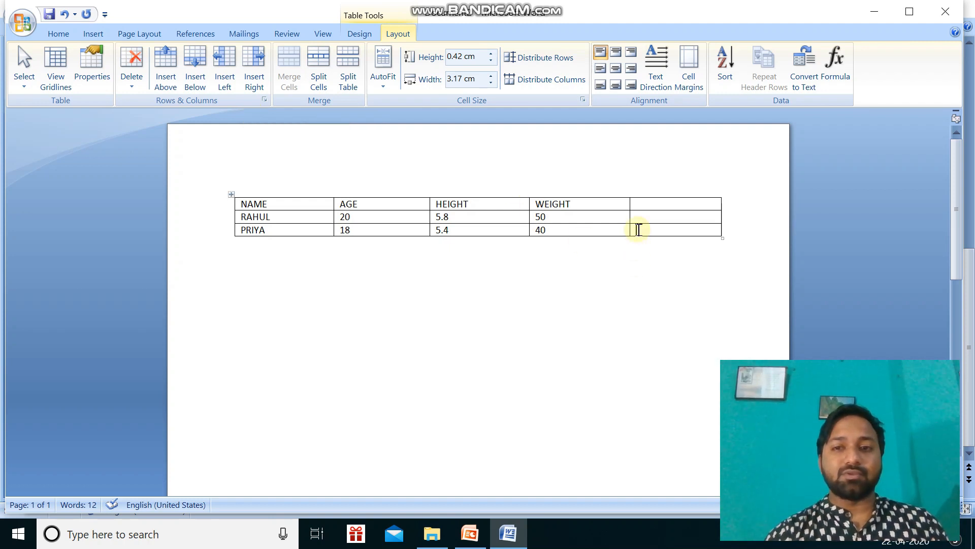
left_click(191, 77)
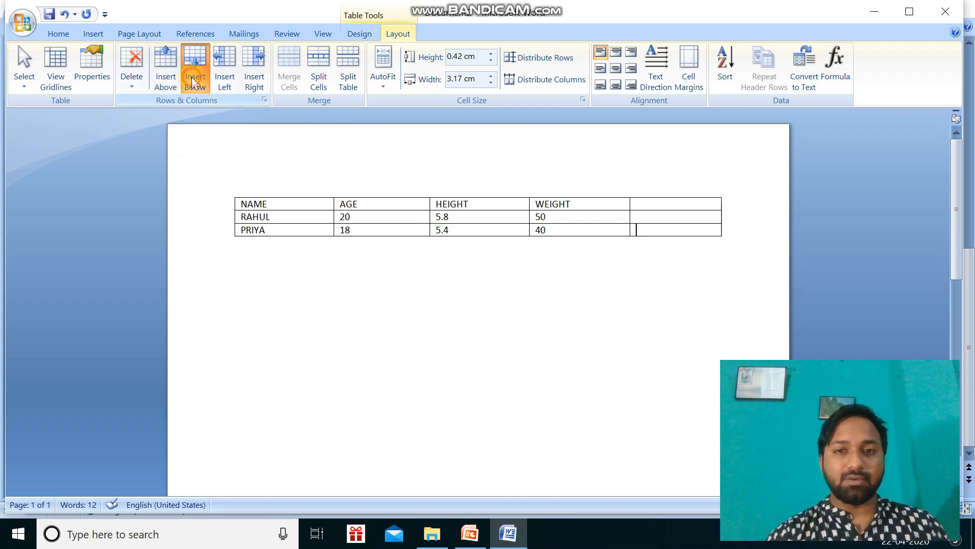
left_click(347, 339)
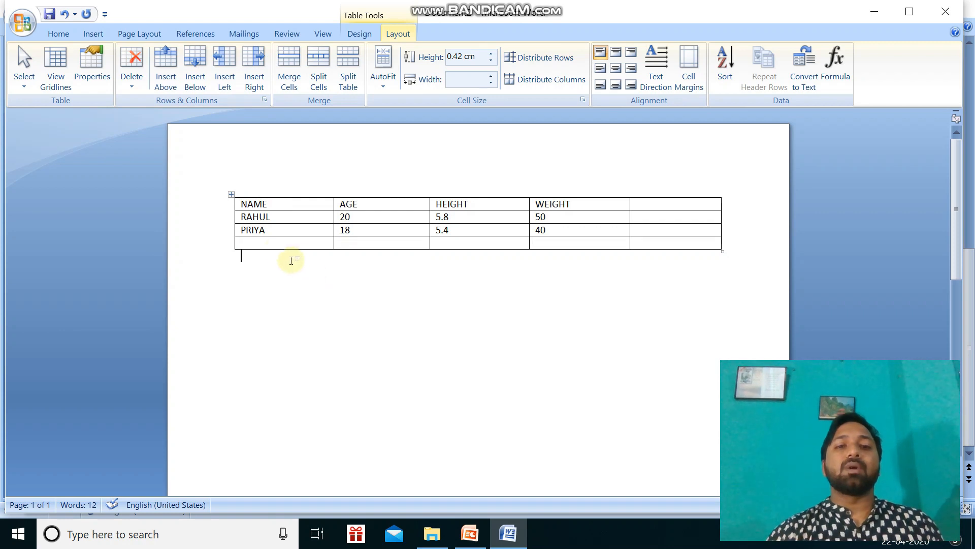
Delete the empty row at the bottom of the table.
left_click_drag(290, 258, 285, 244)
left_click(490, 375)
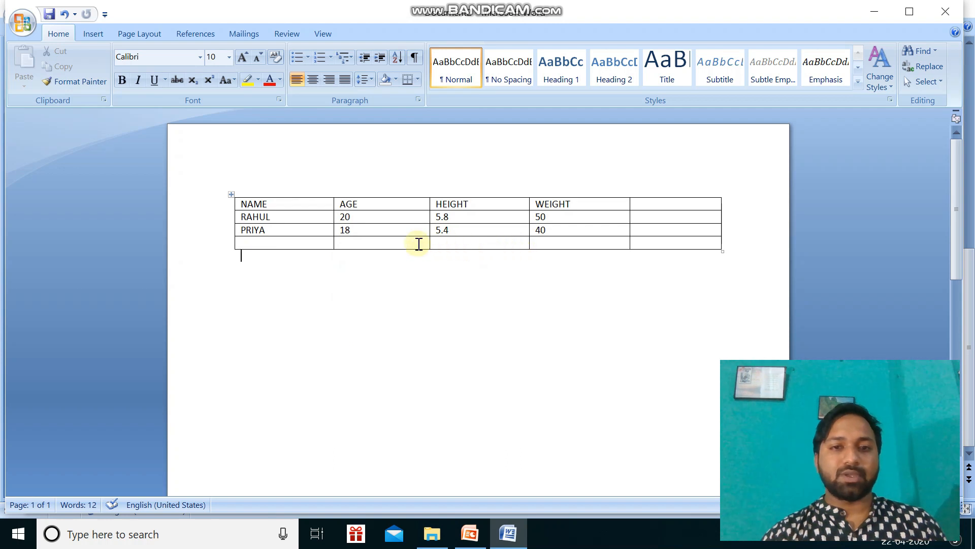
left_click(299, 243)
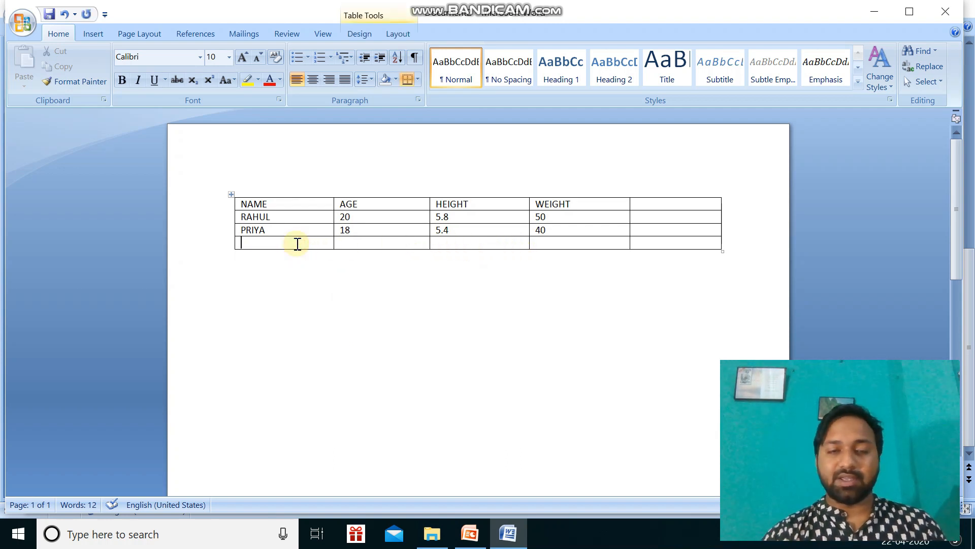
left_click(368, 240)
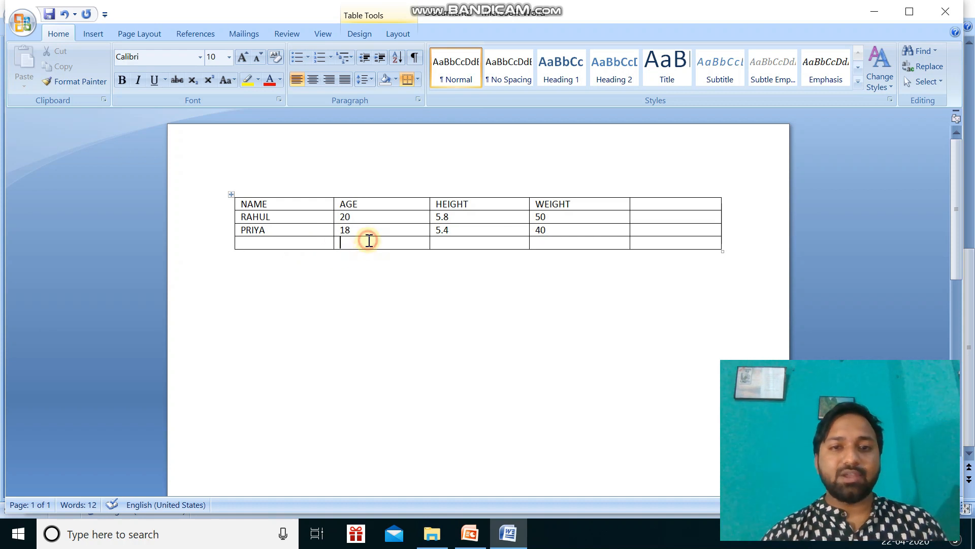
left_click(455, 244)
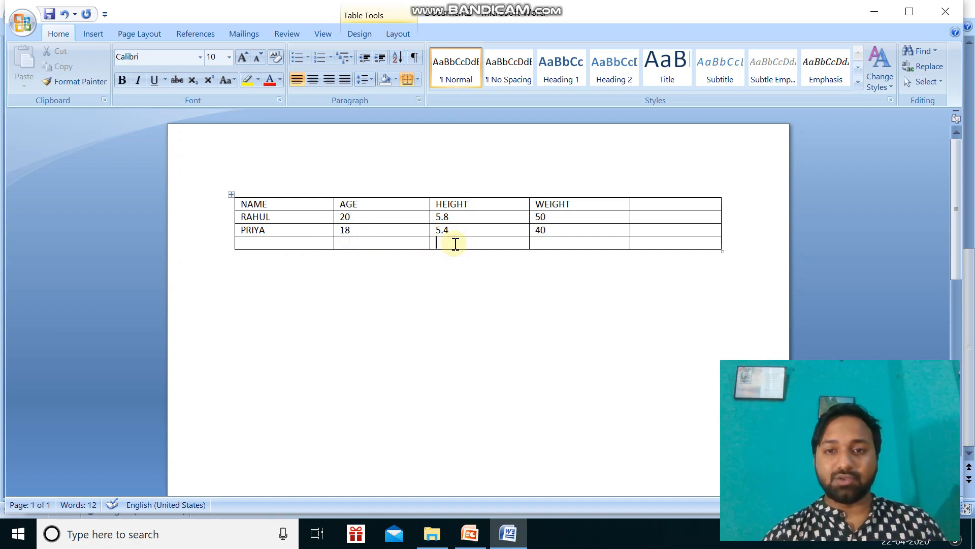
left_click(310, 243)
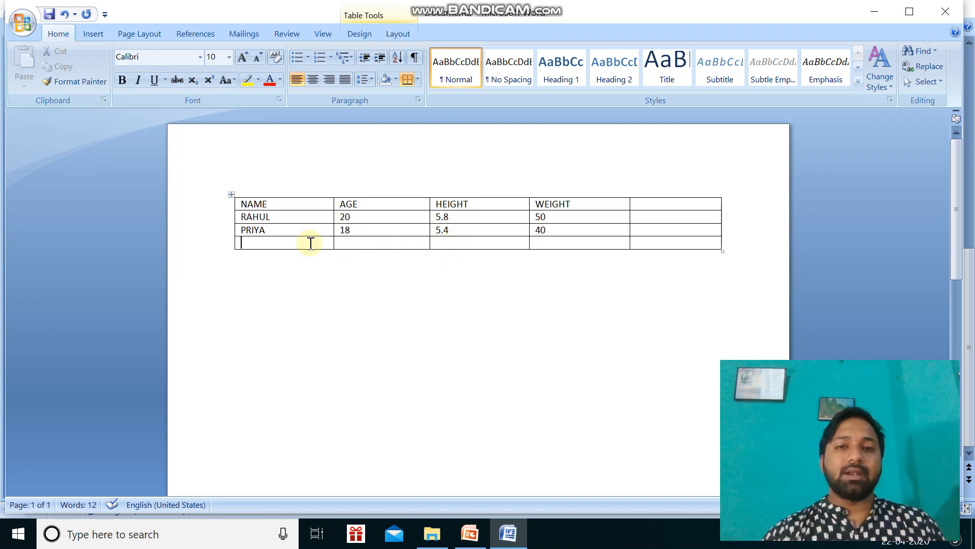
left_click(398, 35)
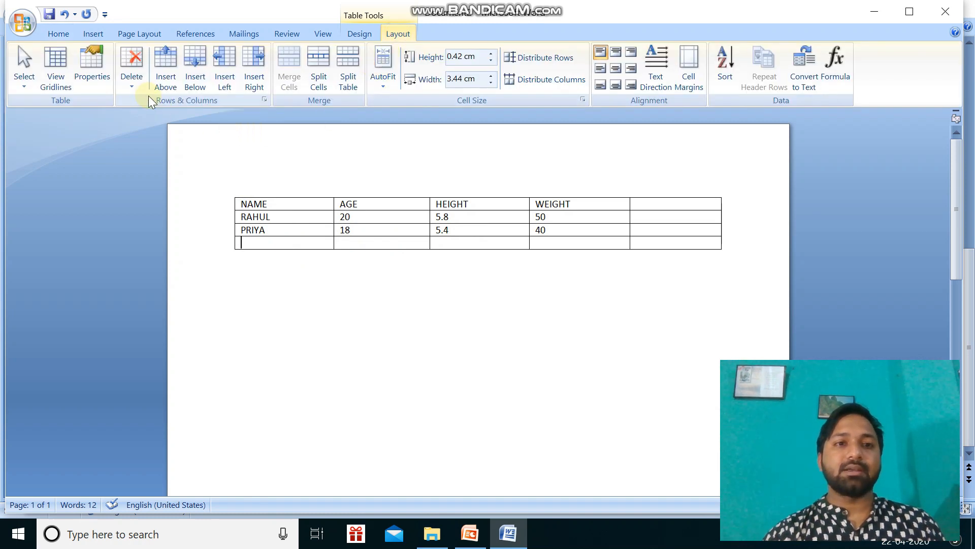
left_click(131, 76)
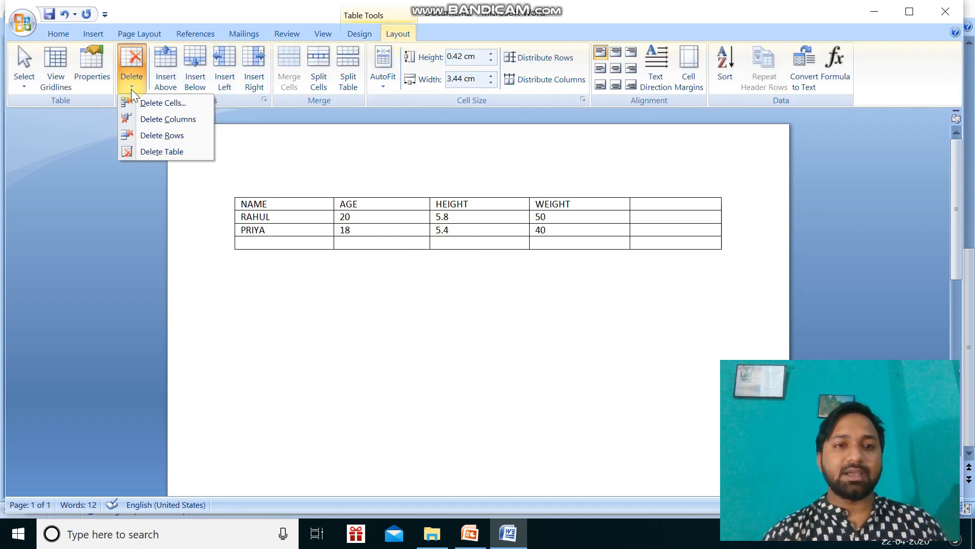
left_click(154, 135)
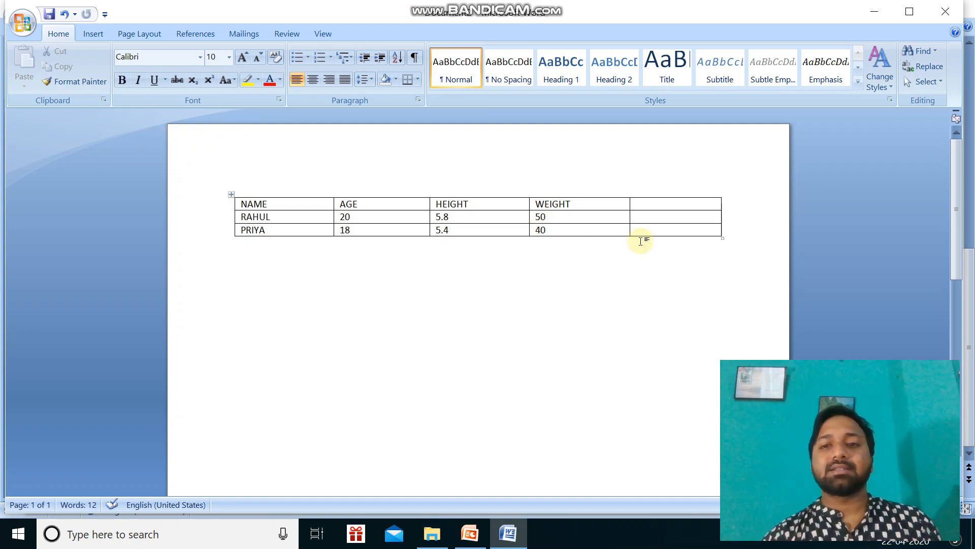
Delete the empty column to the right of the WEIGHT column.
left_click(667, 205)
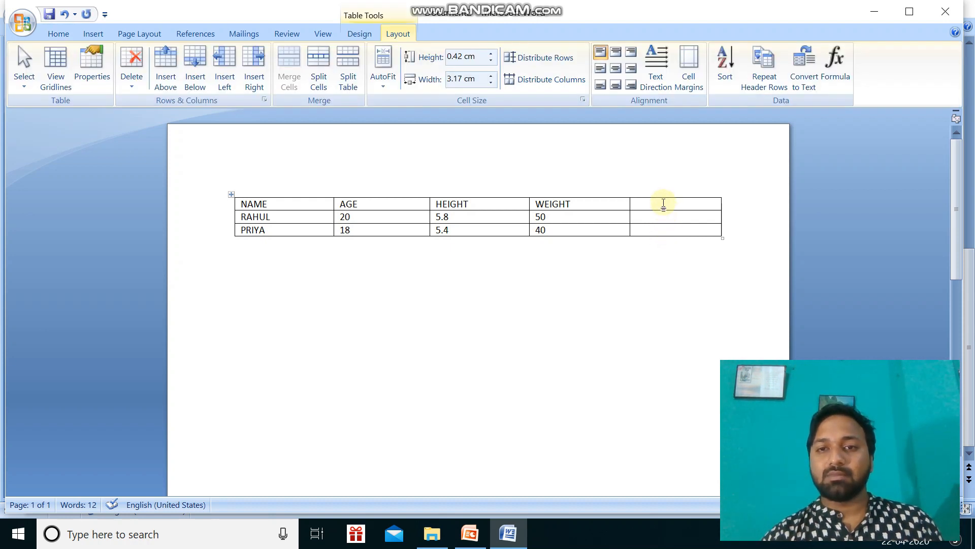
left_click(135, 81)
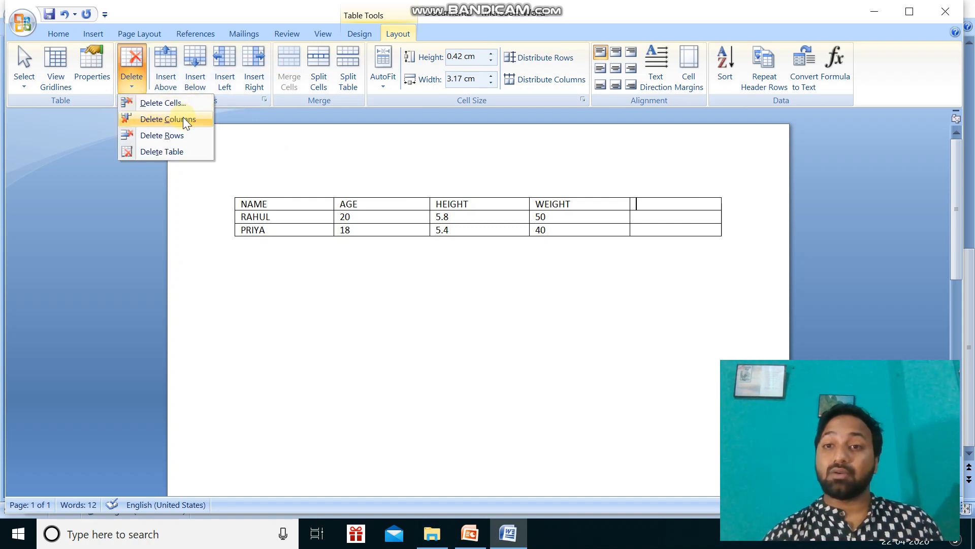
left_click(165, 117)
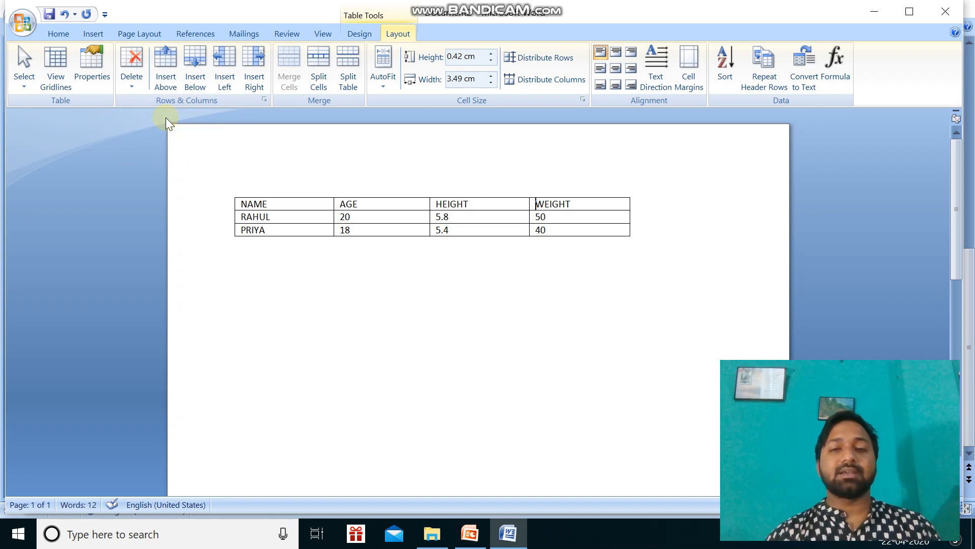
left_click(165, 118)
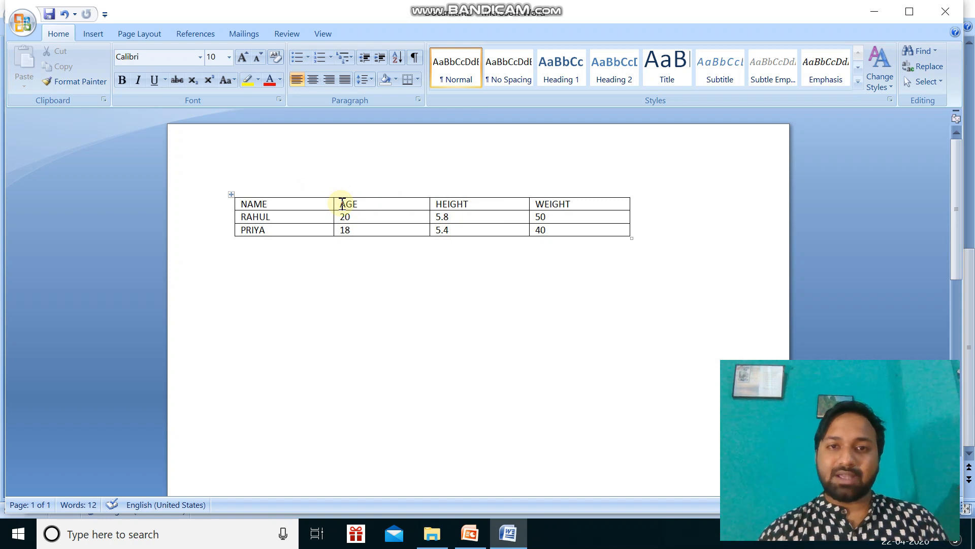
Merge the AGE and HEIGHT heading cells into a single cell.
left_click_drag(342, 204, 479, 206)
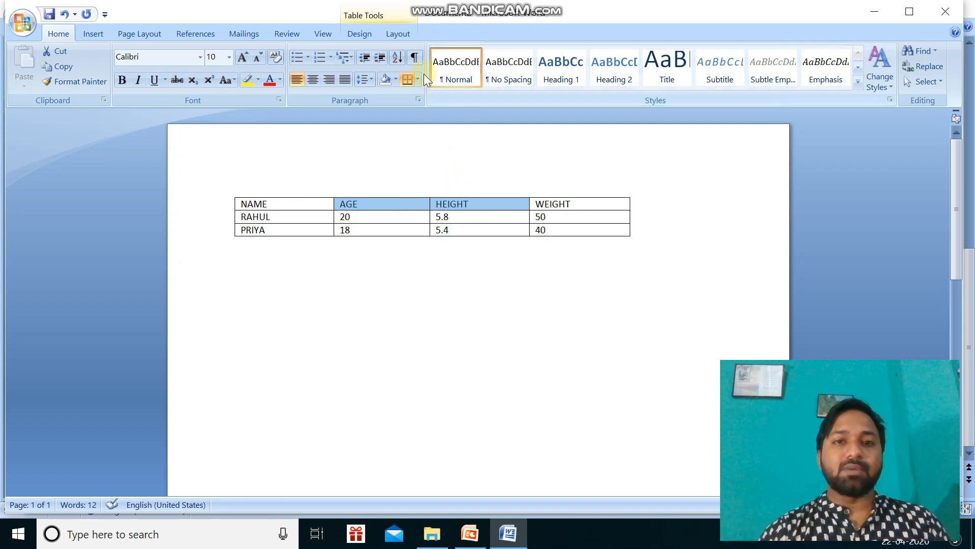
left_click(395, 33)
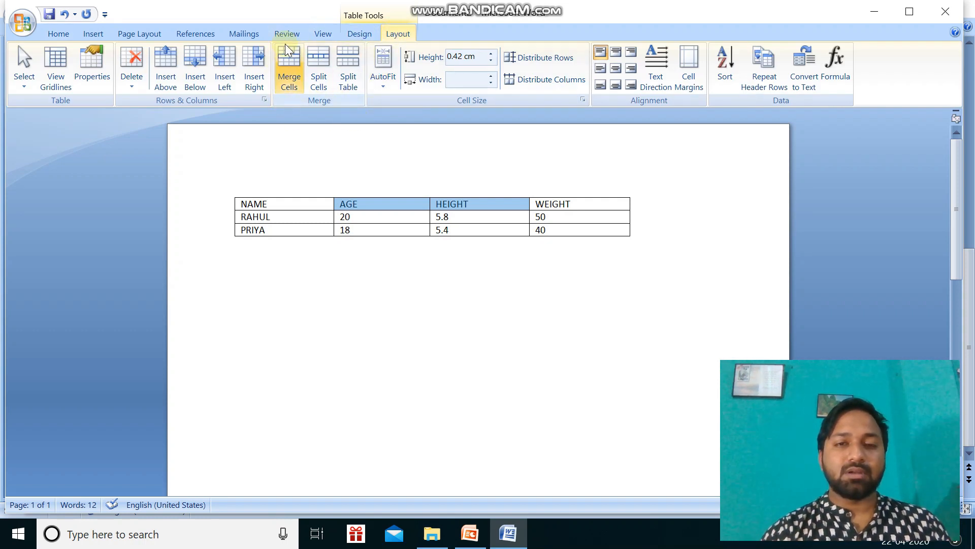
left_click(288, 77)
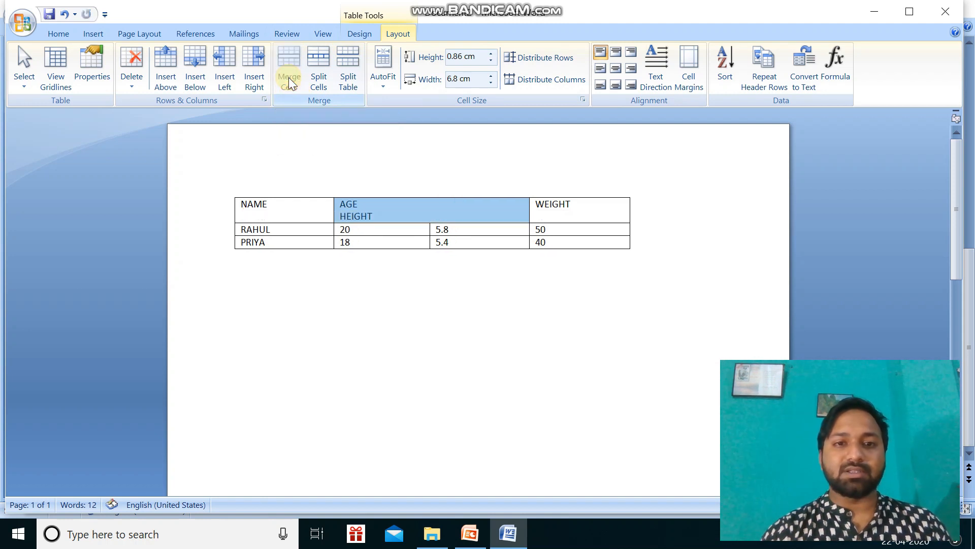
left_click(504, 401)
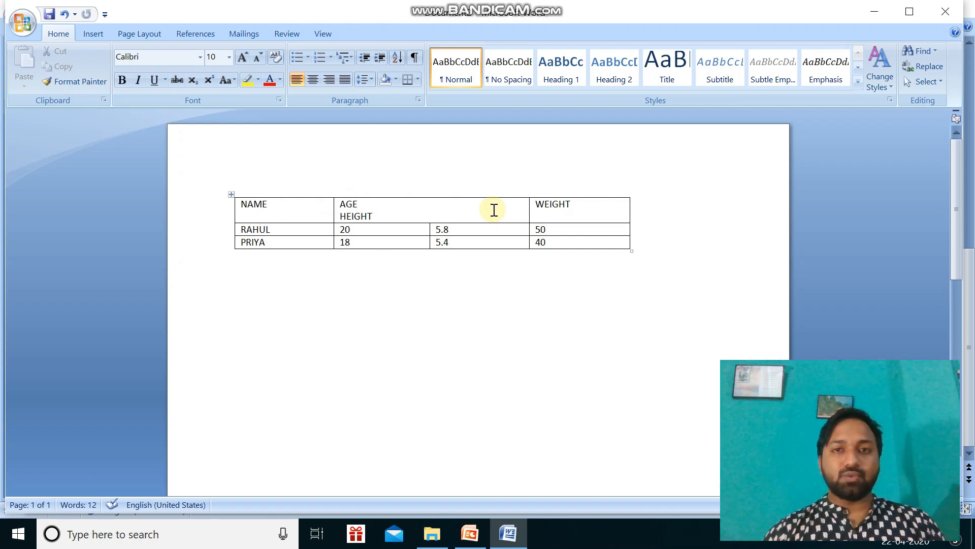
Split the merged AGE and HEIGHT heading cell into 2 columns and 1 row.
left_click(403, 206)
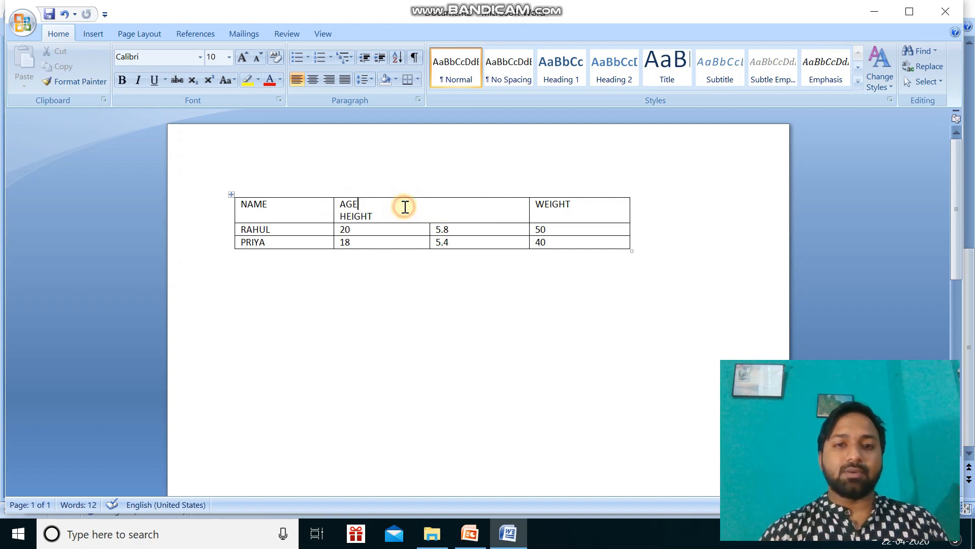
left_click_drag(338, 203, 413, 213)
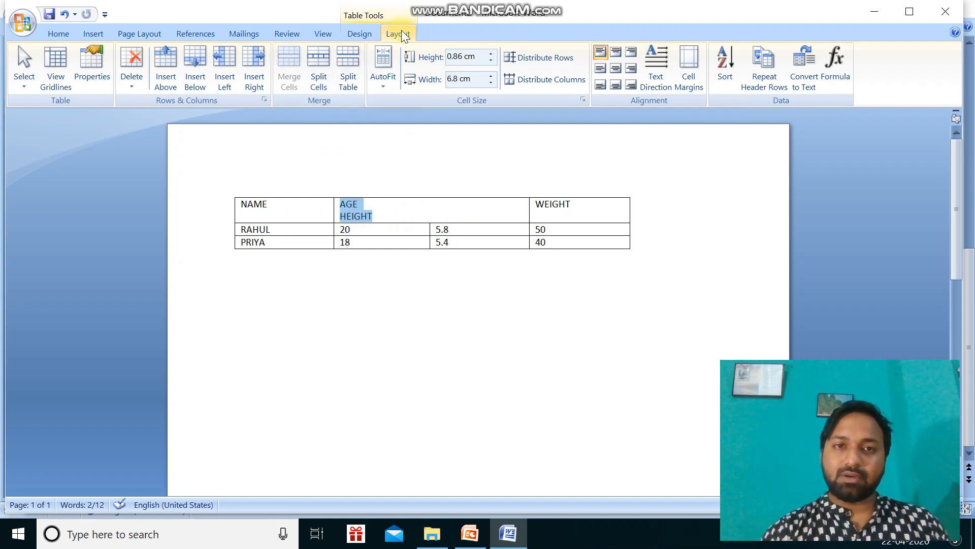
left_click(318, 84)
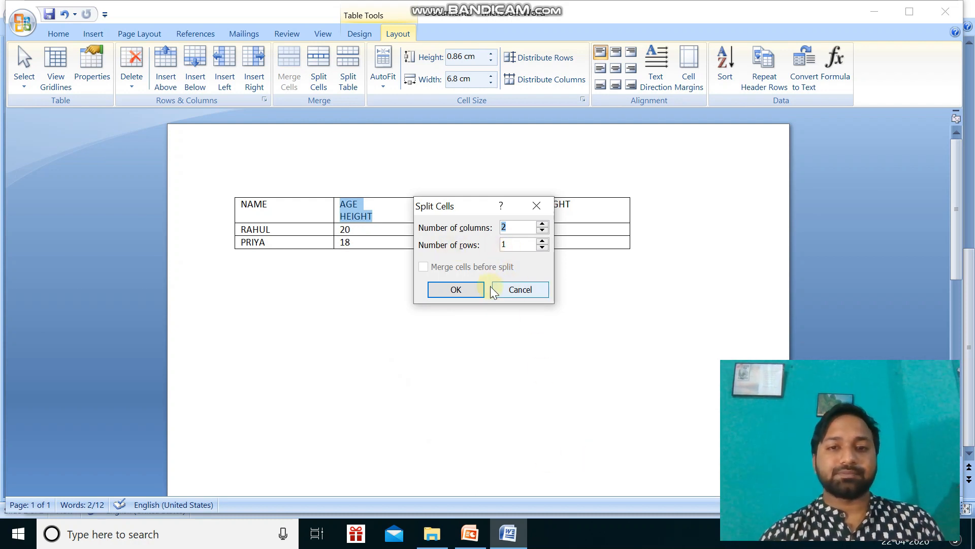
left_click(456, 289)
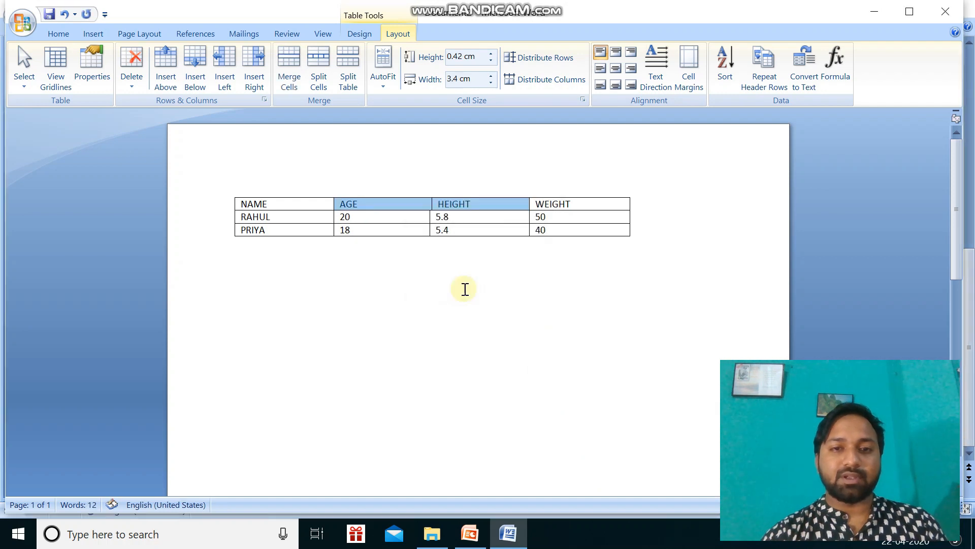
left_click(477, 359)
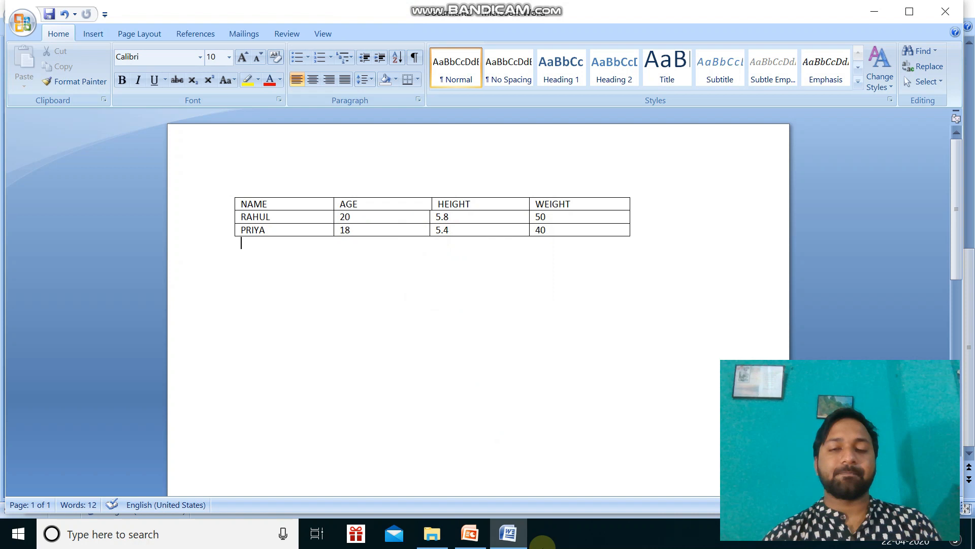
Merge the separate AGE and HEIGHT heading cells into one cell again.
left_click_drag(493, 205, 361, 203)
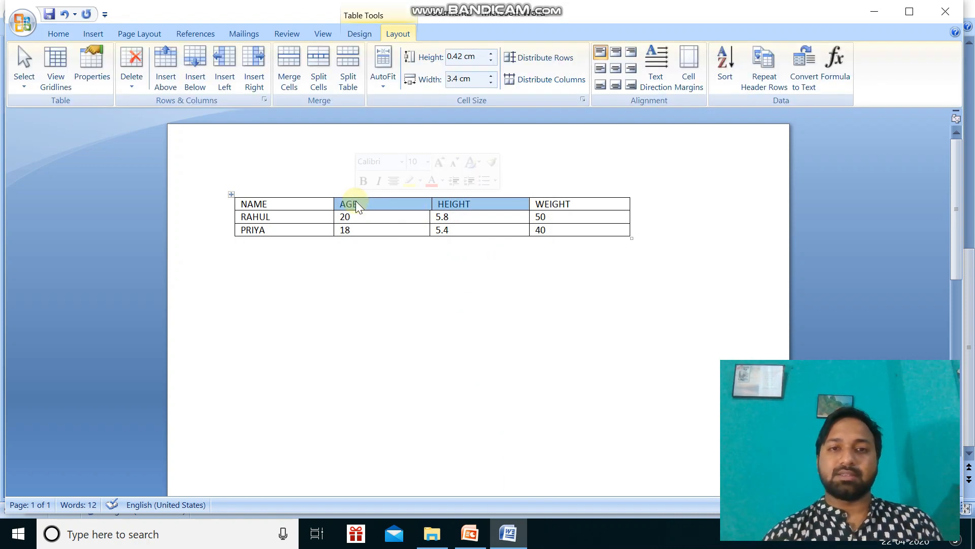
left_click(290, 87)
left_click(493, 392)
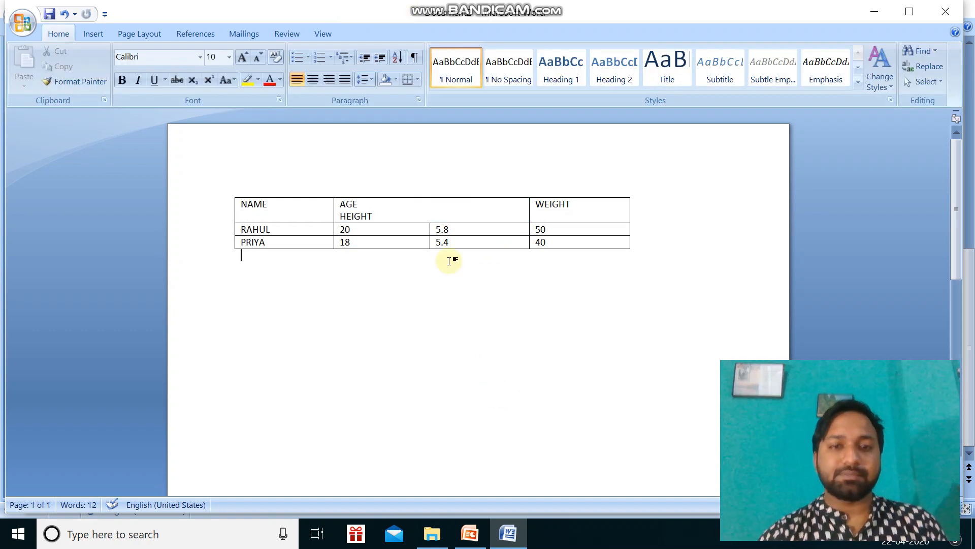
Split the merged AGE and HEIGHT heading cell into 3 columns and 2 rows.
left_click(344, 204)
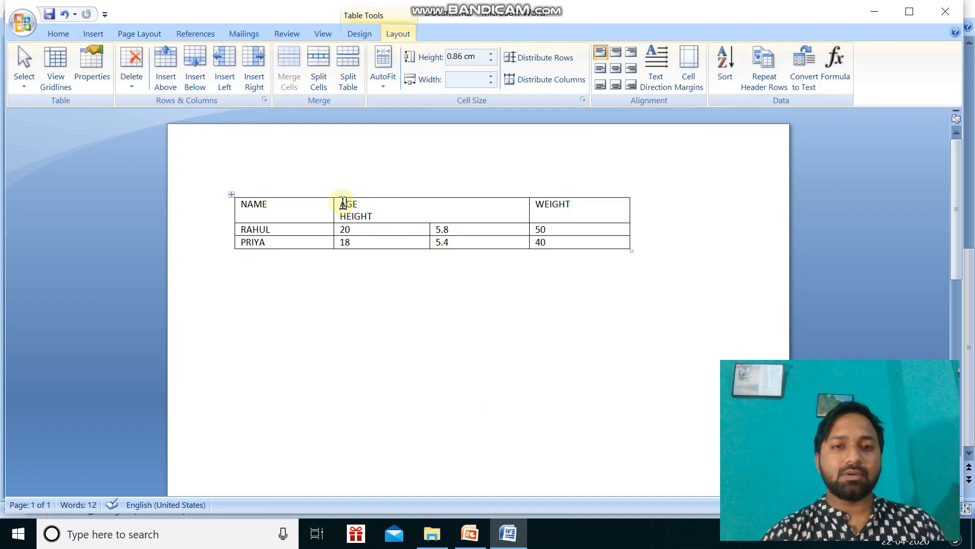
left_click_drag(341, 203, 386, 220)
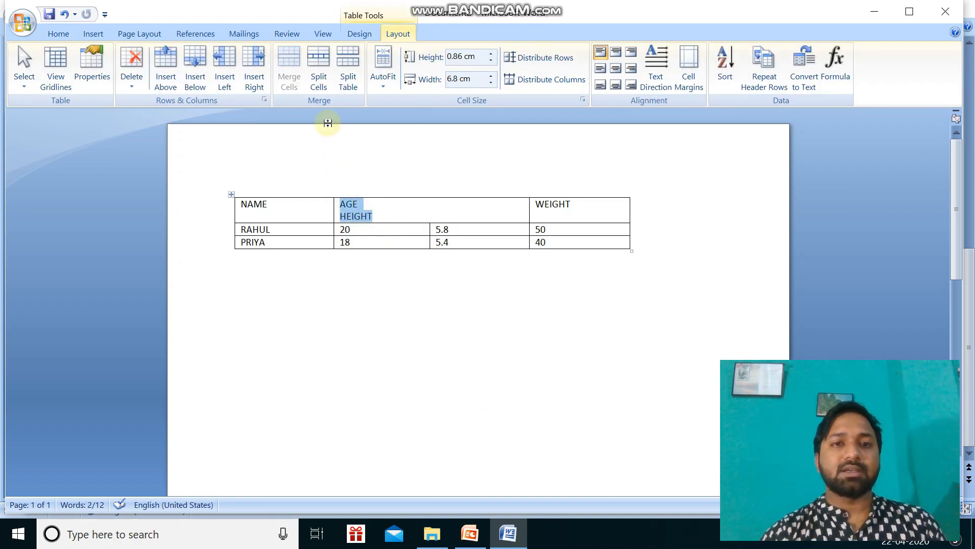
left_click(318, 76)
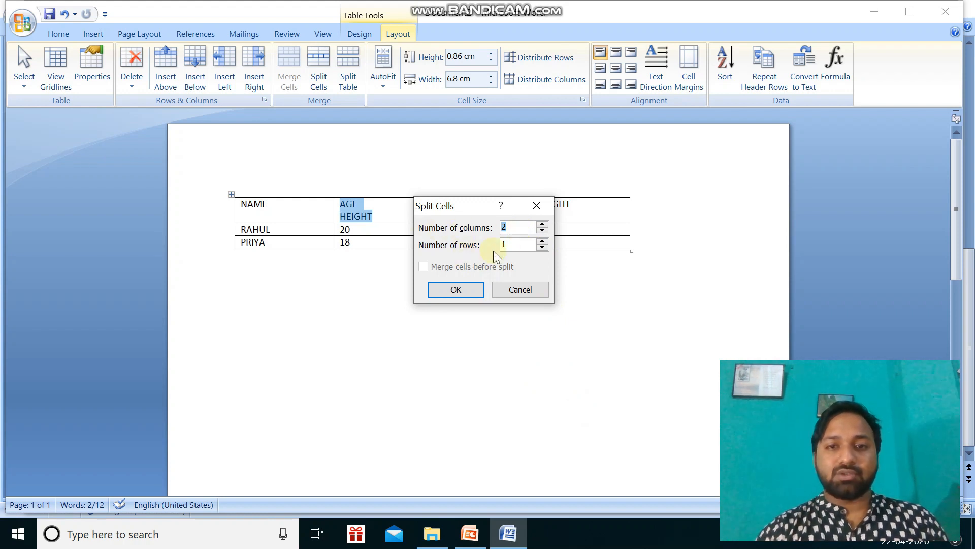
left_click(515, 226)
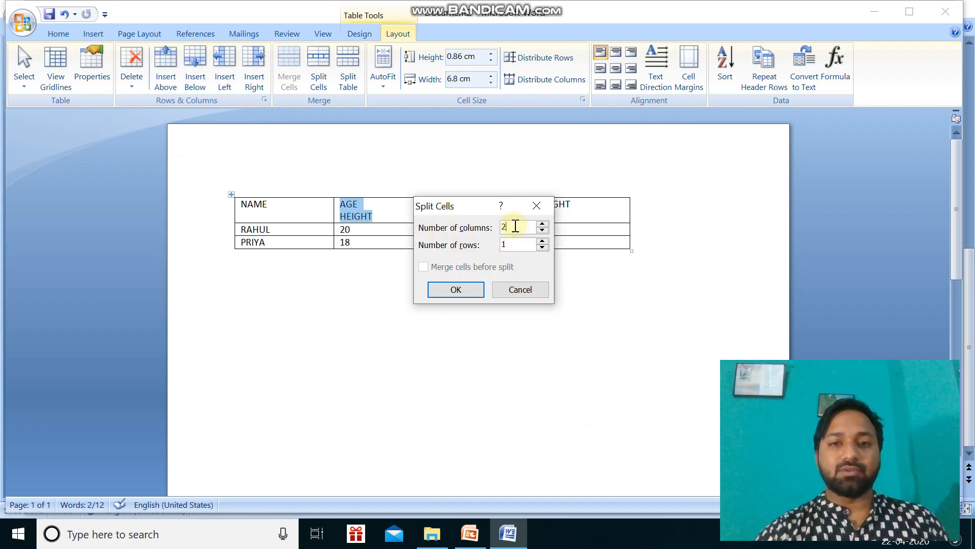
key("BackSpace")
type("3")
left_click(517, 244)
key("BackSpace")
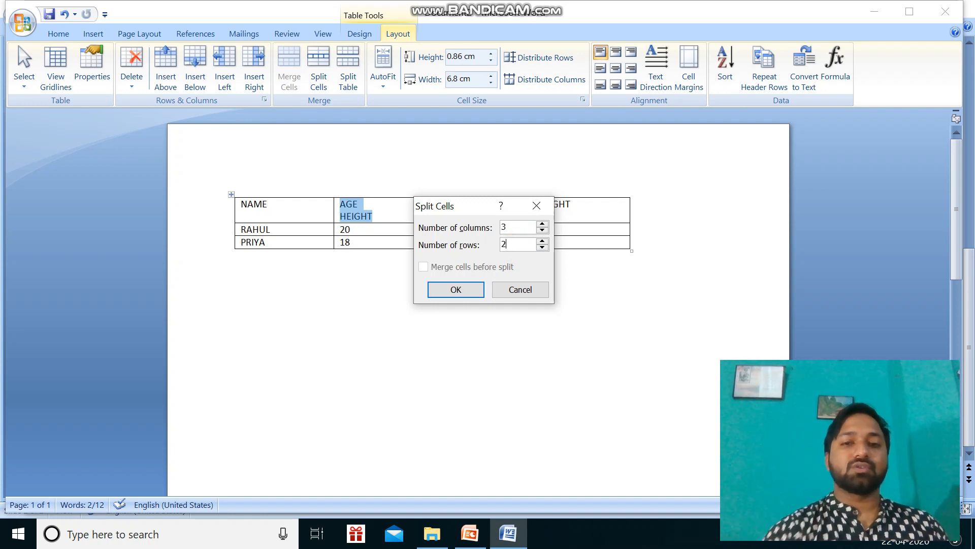
left_click(456, 289)
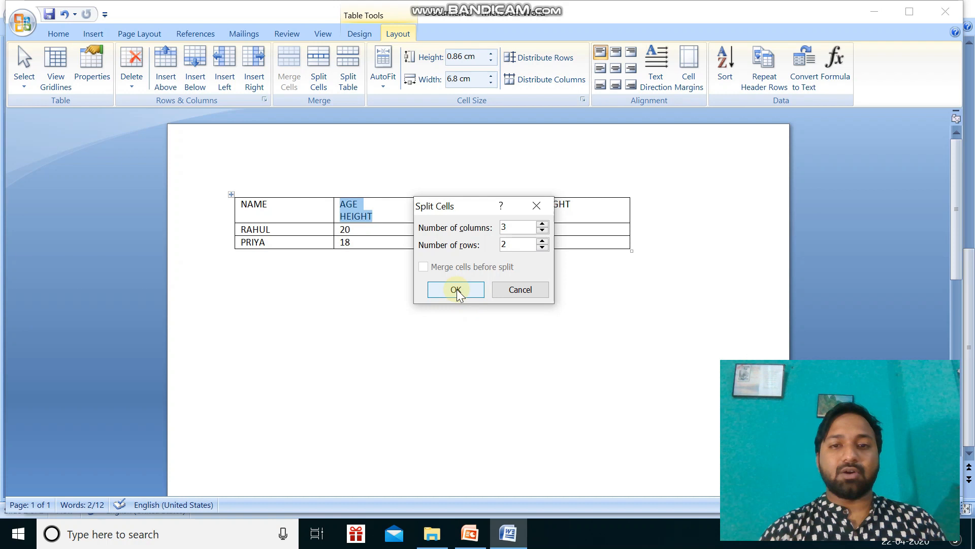
left_click(457, 290)
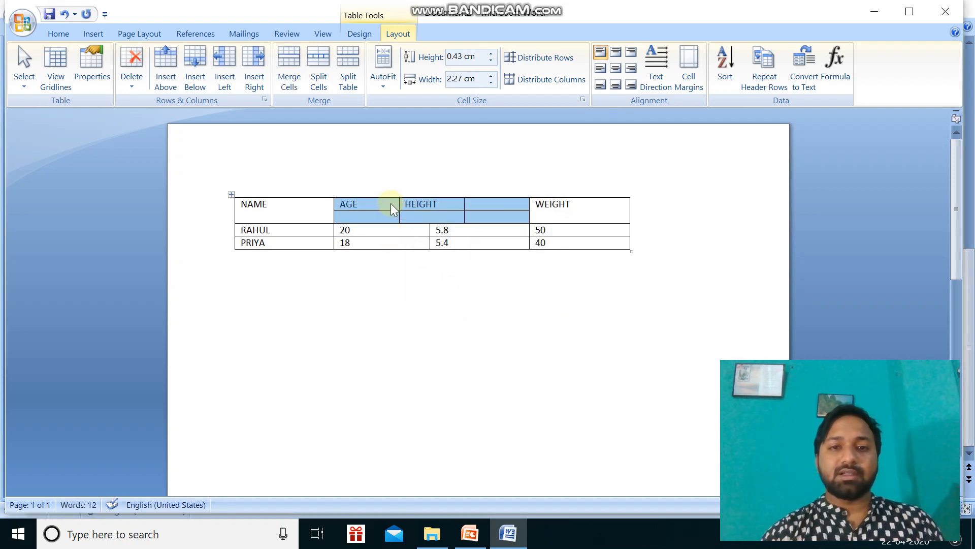
left_click(438, 377)
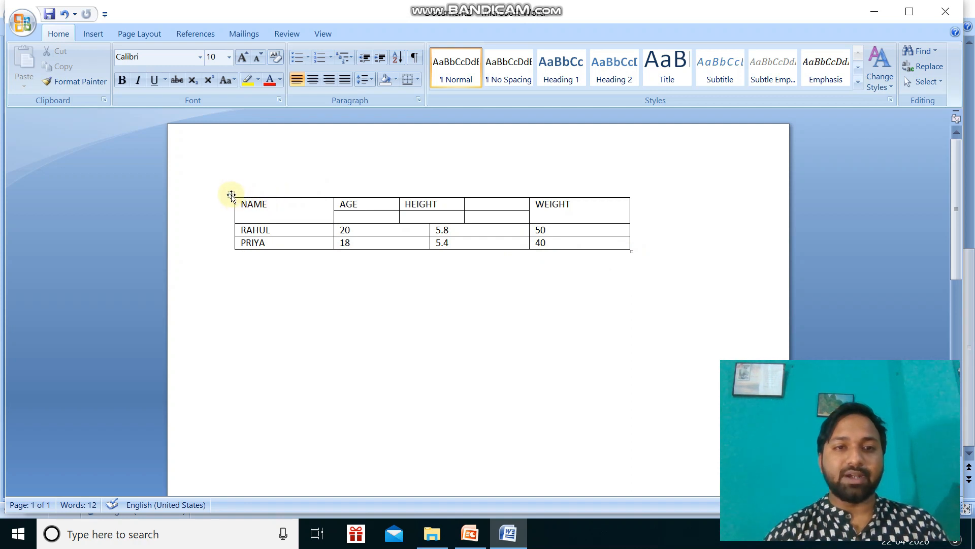
Move the whole table down the page and back up, leaving it slightly right of its original position.
left_click_drag(231, 195, 277, 320)
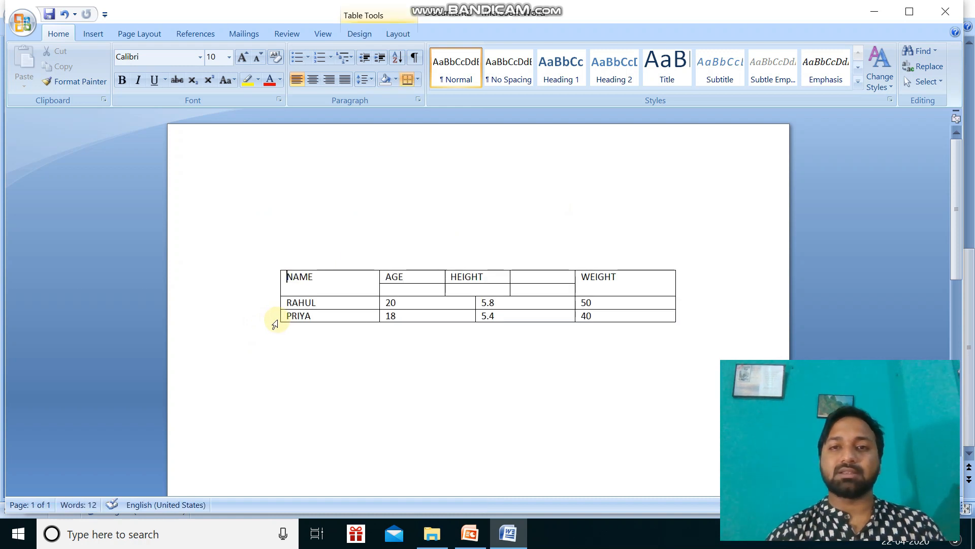
left_click_drag(277, 269, 271, 191)
left_click(330, 292)
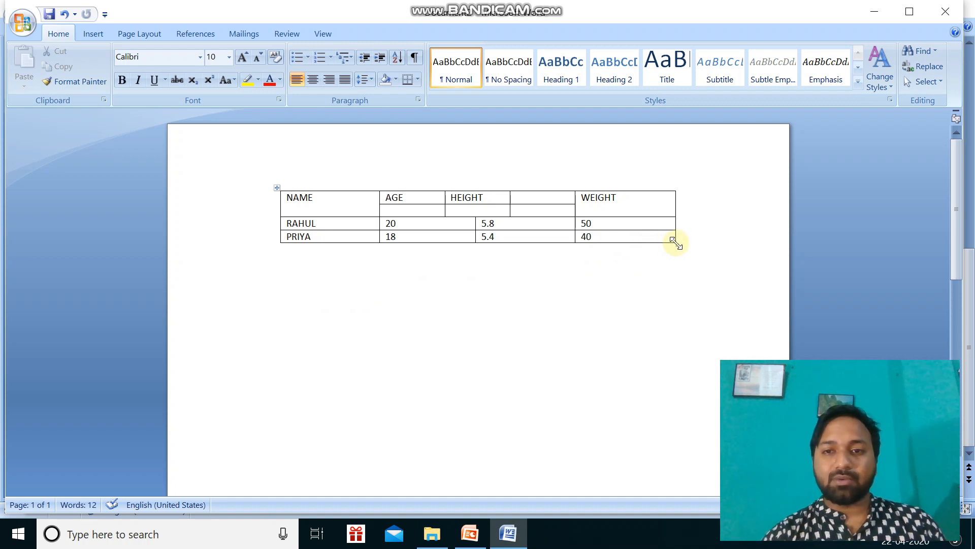
Enlarge the whole table to about four times its height, then shrink it to a smaller width and height.
left_click_drag(675, 243, 692, 399)
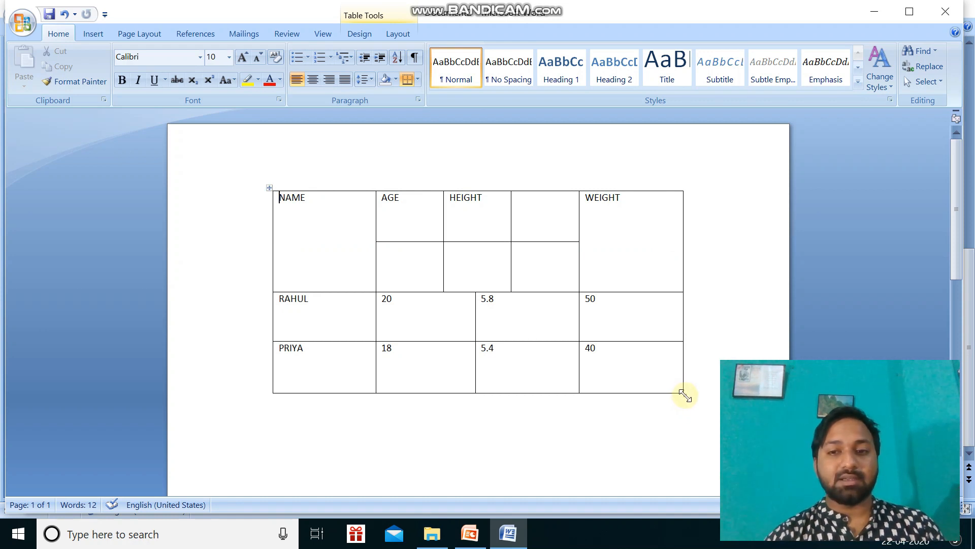
left_click_drag(685, 395, 613, 316)
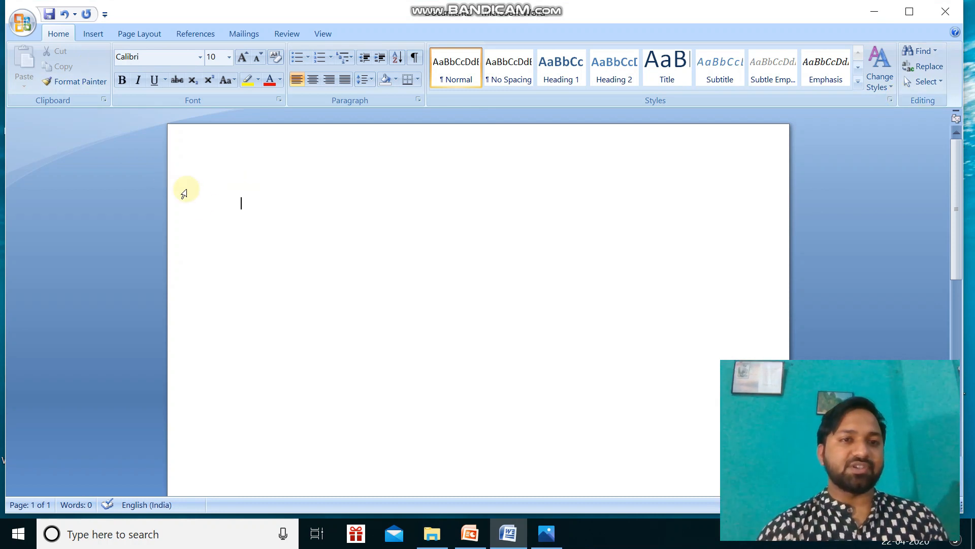
Insert a table with 3 columns and 4 rows in the blank document.
left_click(92, 33)
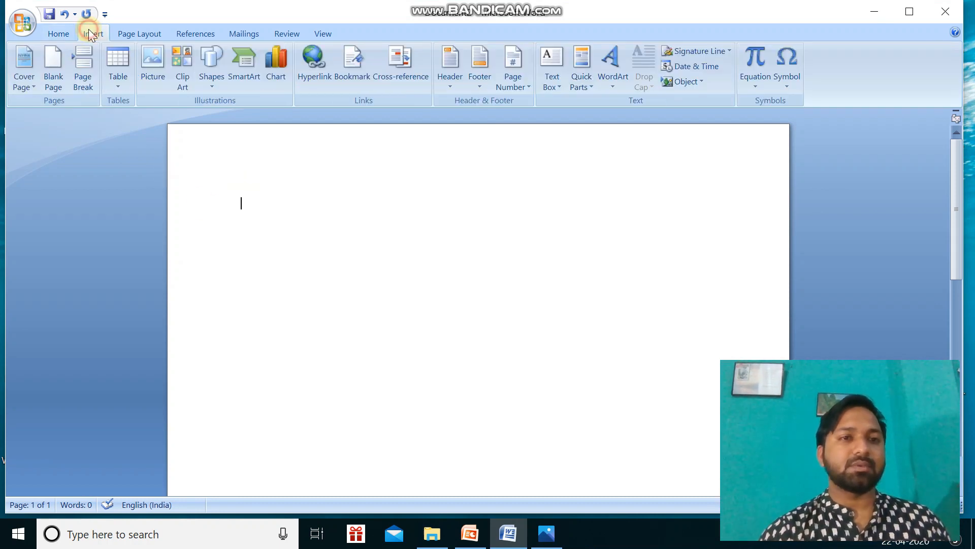
left_click(117, 87)
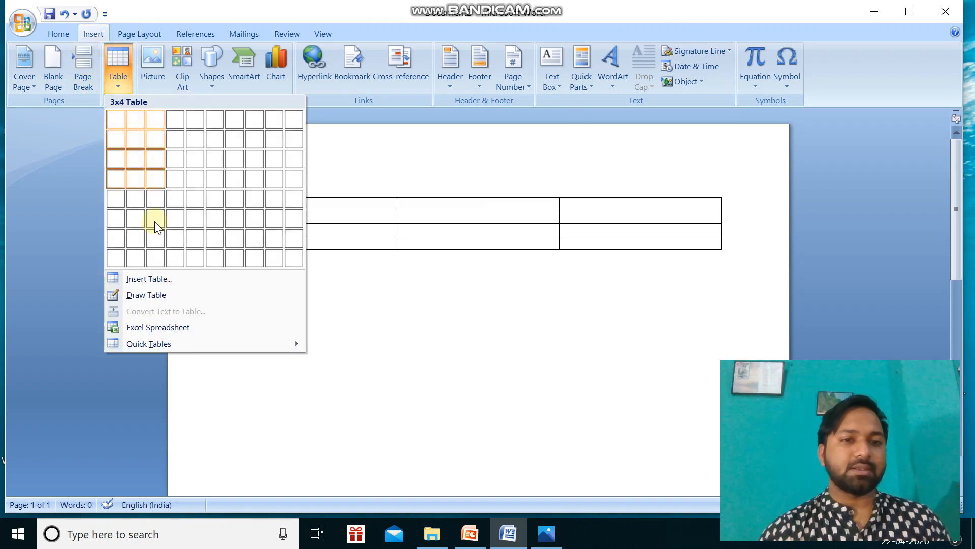
left_click(158, 277)
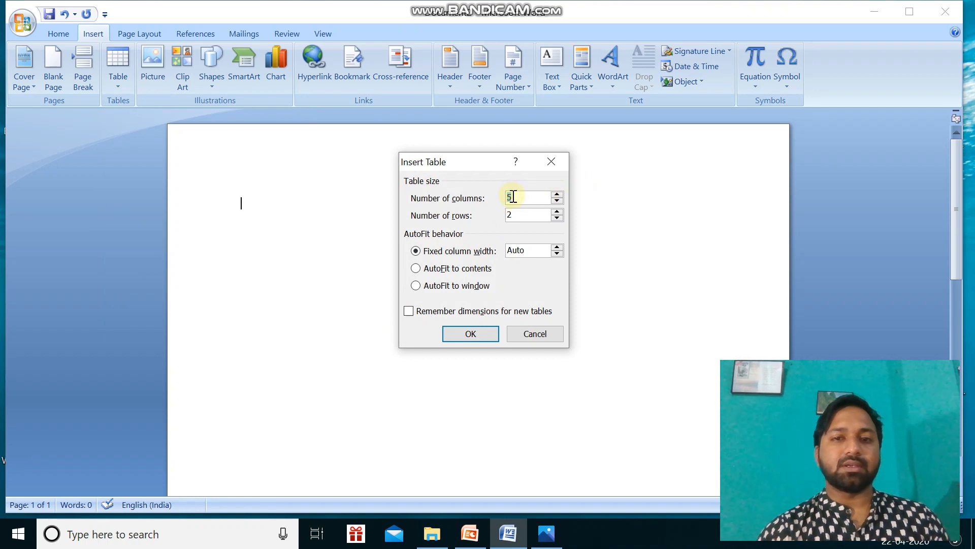
key("BackSpace")
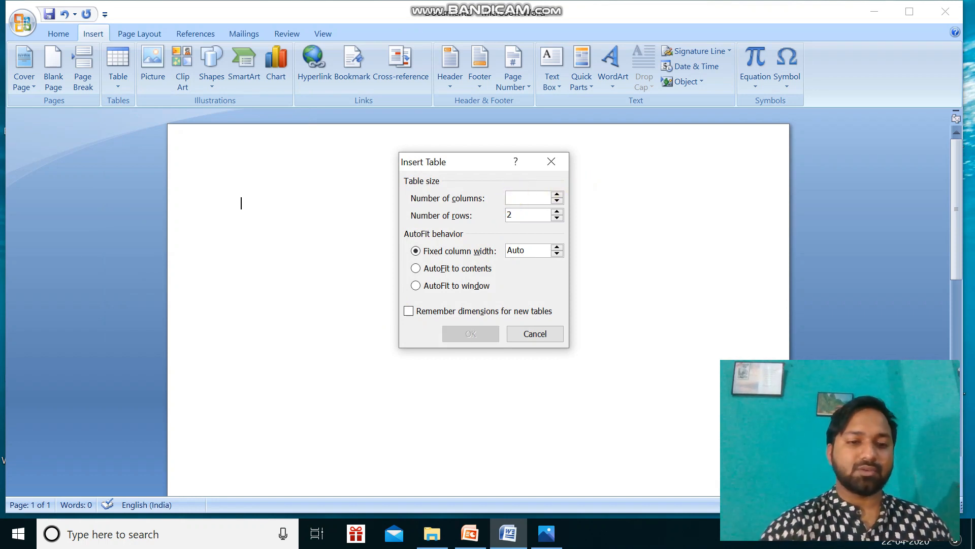
type("3")
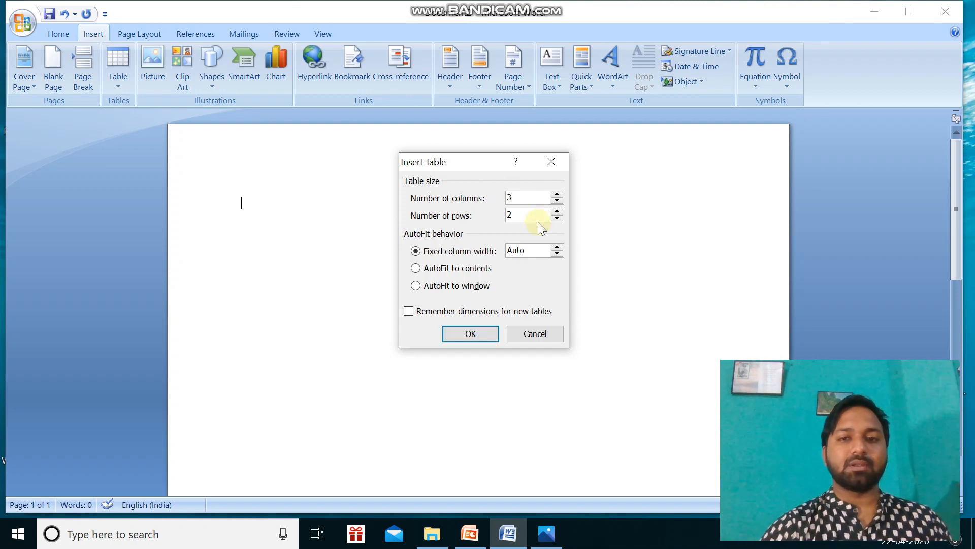
left_click(526, 215)
key("BackSpace")
type("4")
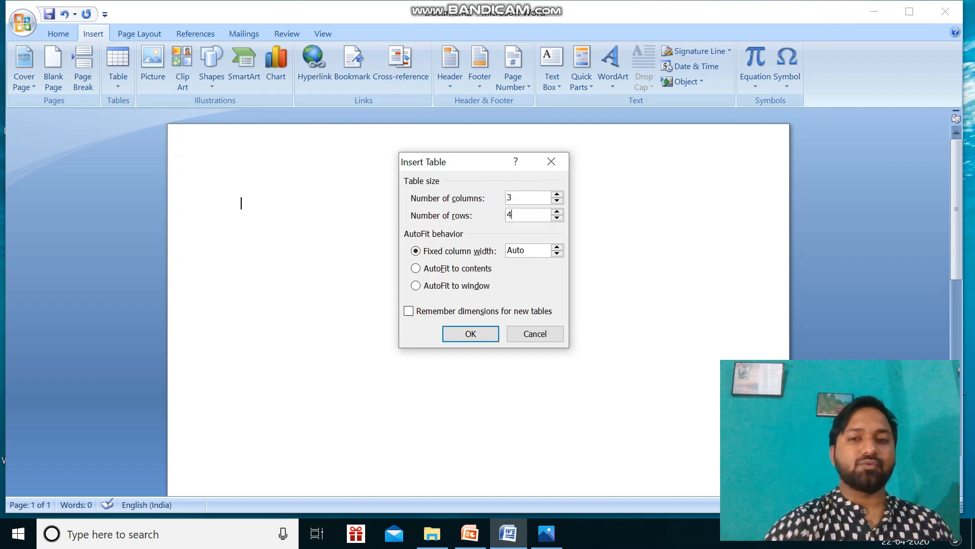
left_click(483, 333)
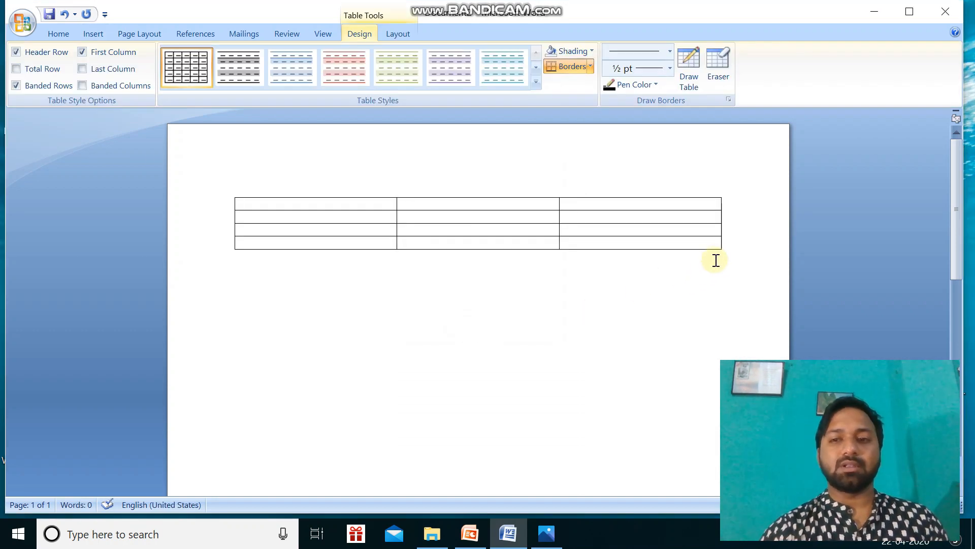
Enlarge the table and add a fourth column at its right end, with cells about 5.12 cm wide and 1.34 cm high.
mouse_move(720, 249)
left_click_drag(722, 250, 756, 391)
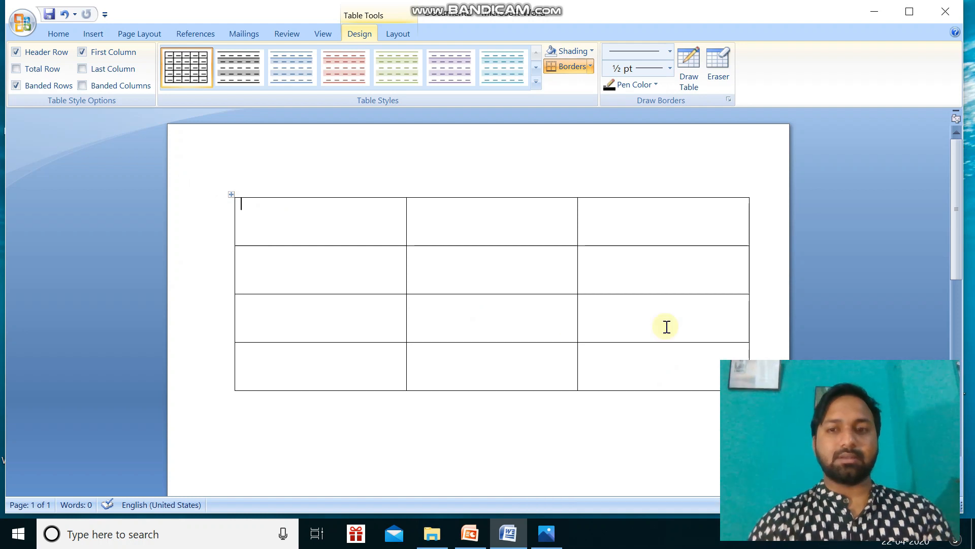
left_click(730, 223)
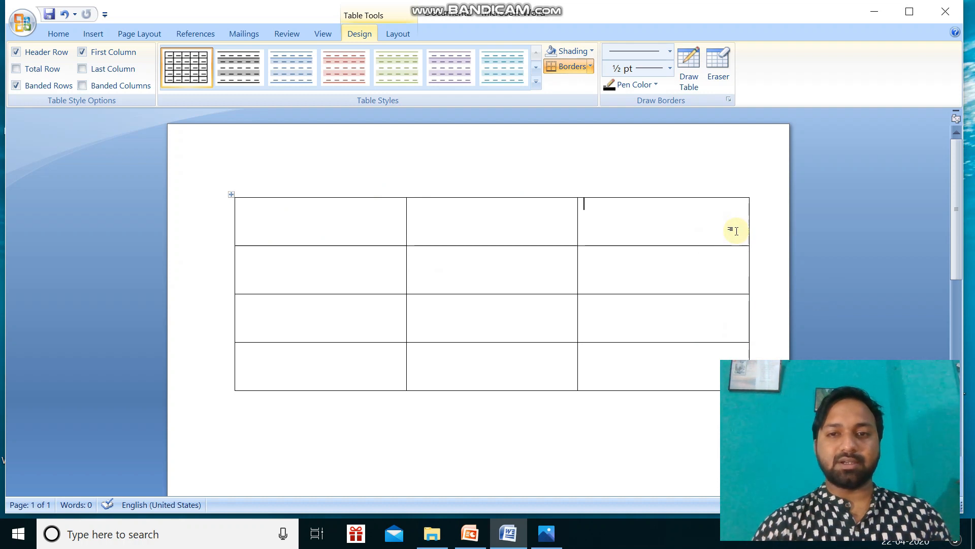
left_click(398, 35)
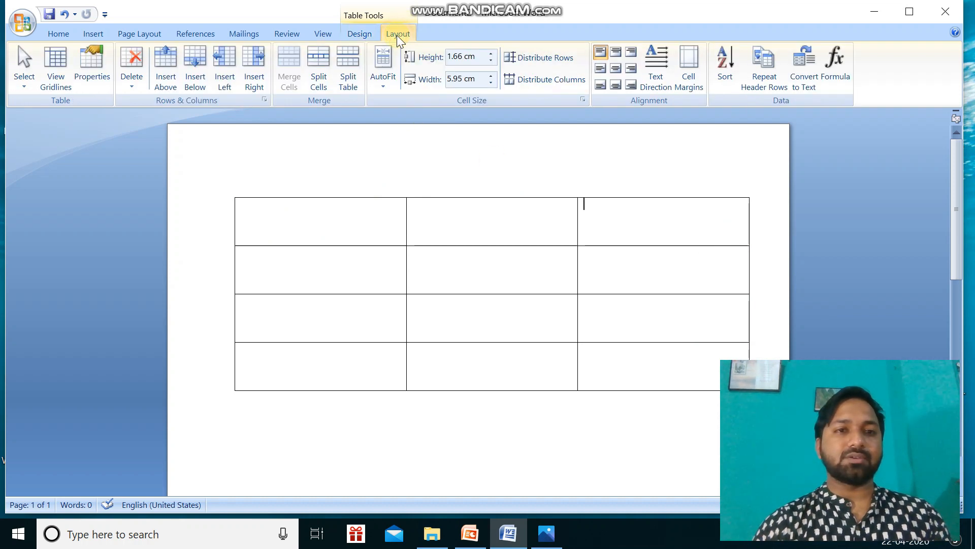
left_click(258, 78)
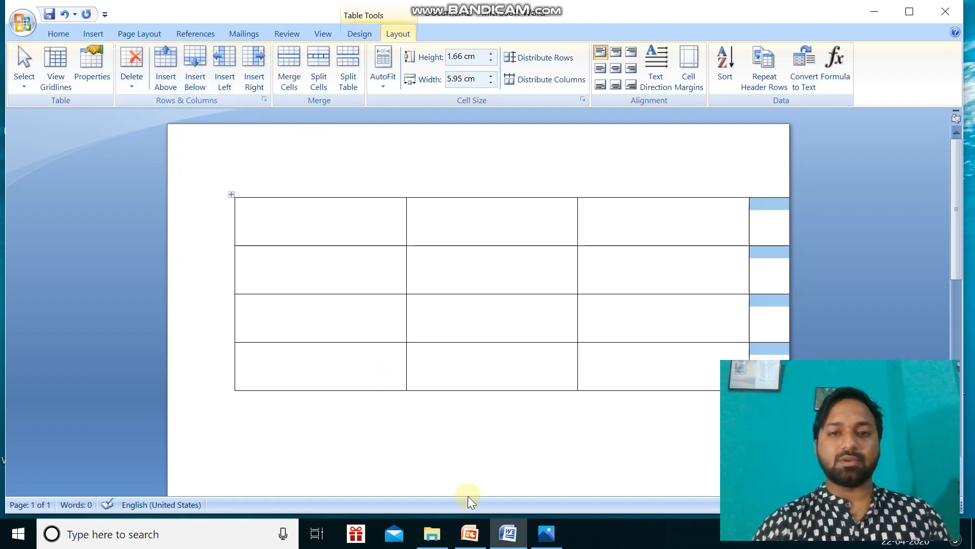
left_click(437, 460)
Enter the headings SUBJECT and MARKS OF UT 1 in the first two cells of the header row.
left_click(248, 227)
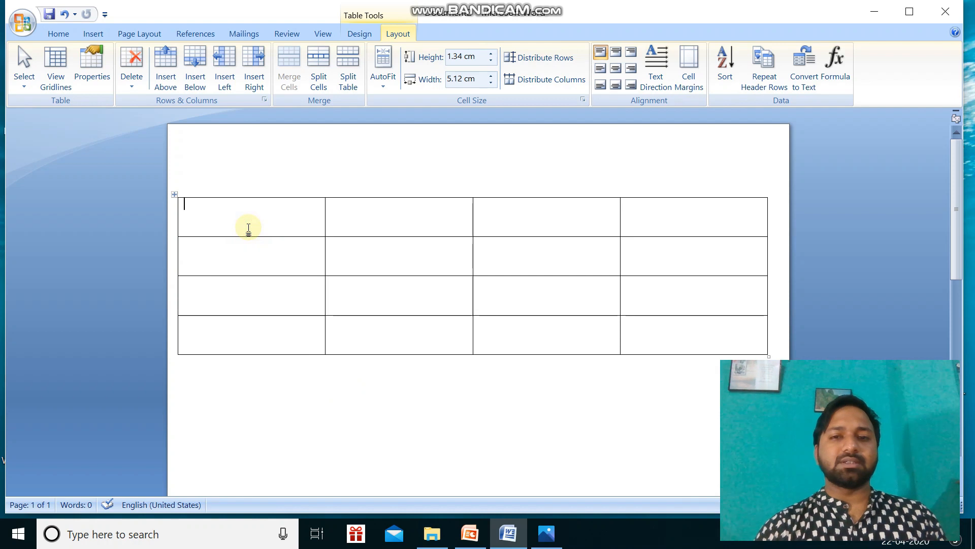
type("S")
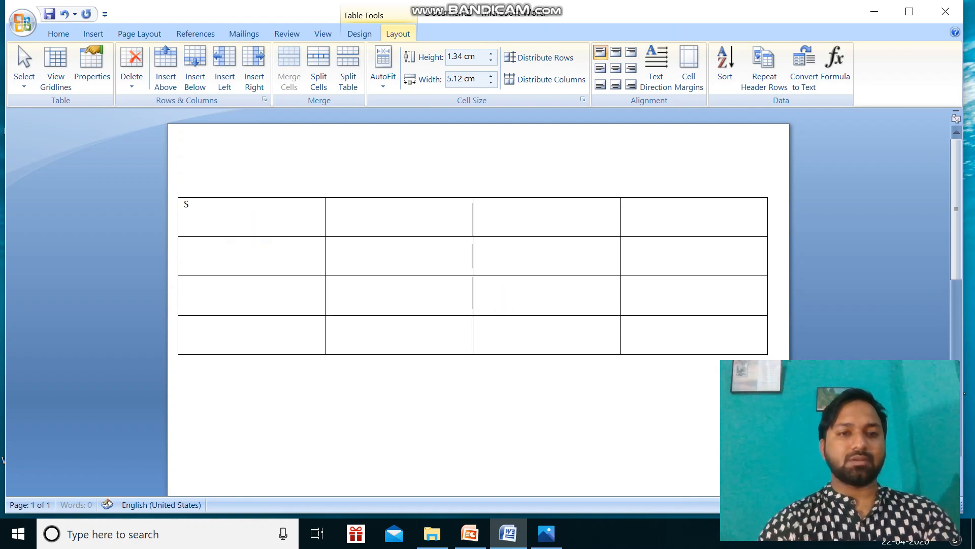
type("UBJECT")
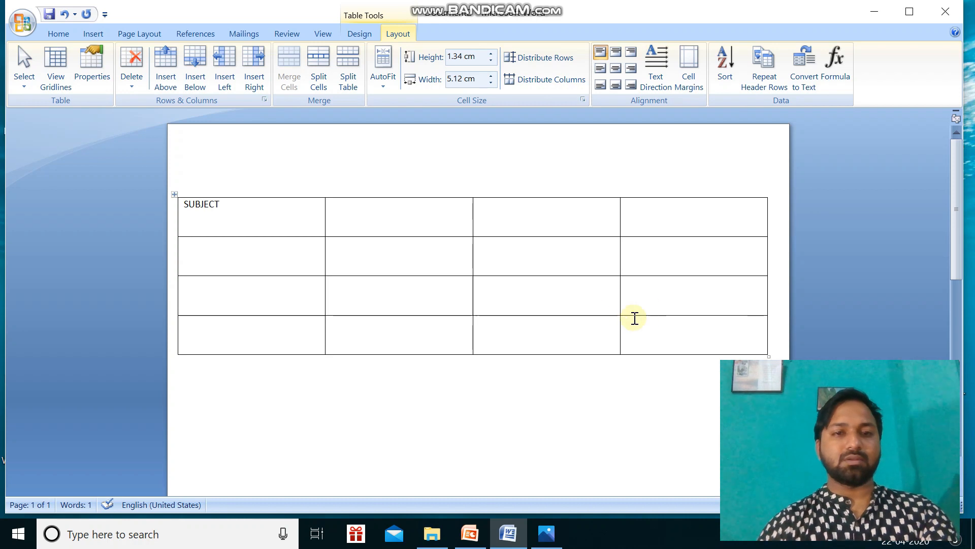
left_click(373, 212)
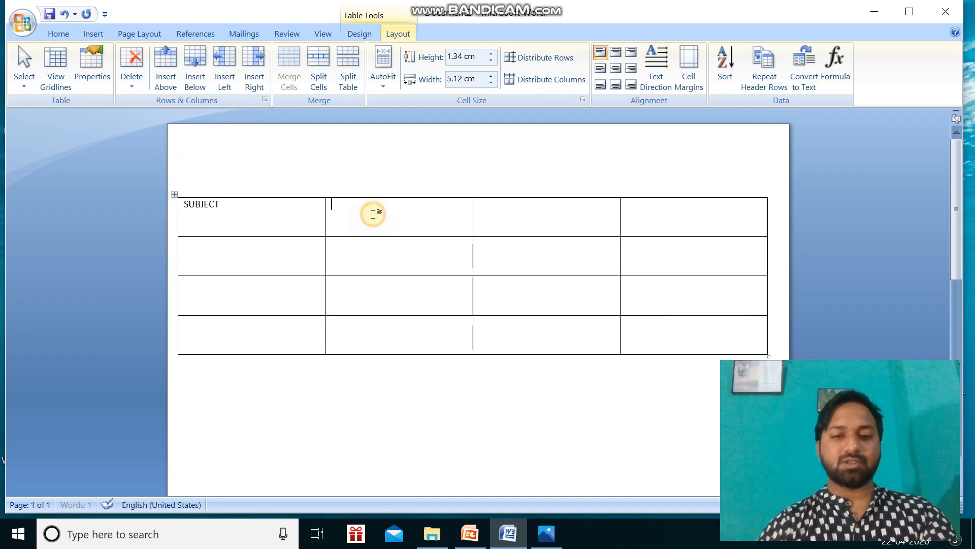
type("MARK")
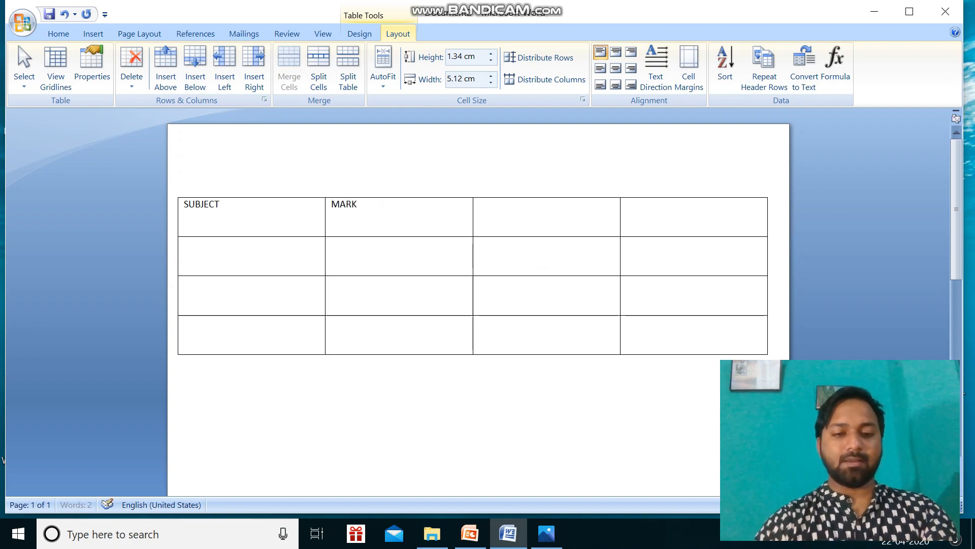
type("S OF UT 1")
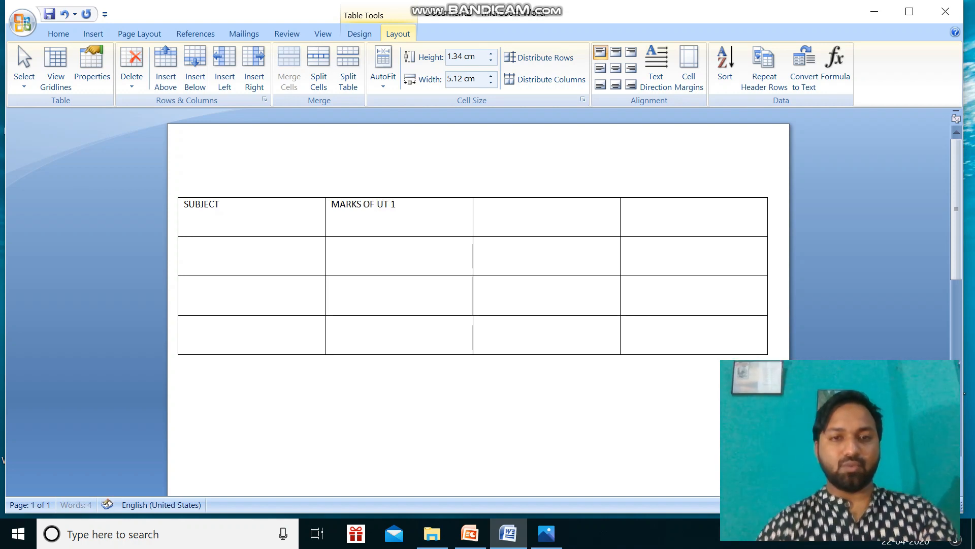
Enter the headings MARKS OF UT 2 and TOTAL in the last two cells of the header row.
left_click(518, 220)
type("MARKS OF UT 2")
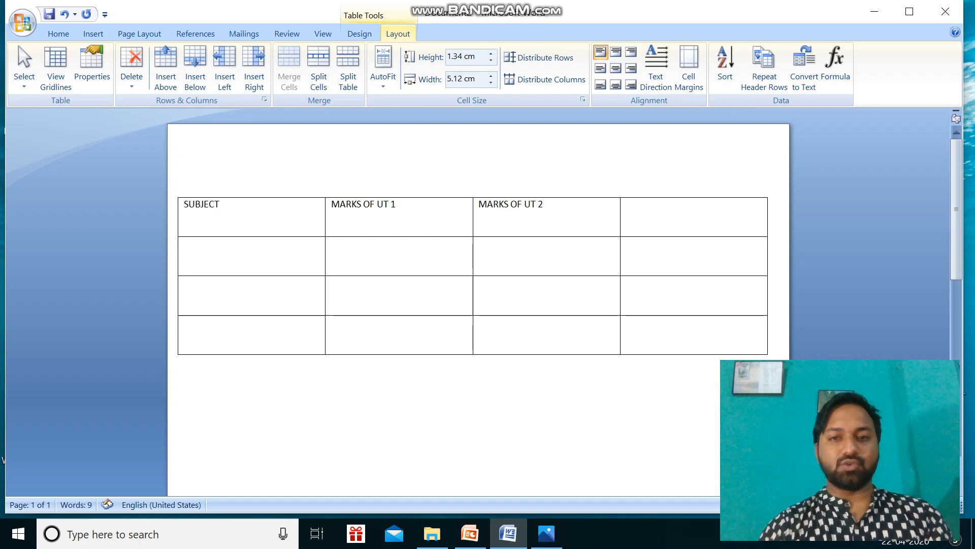
left_click(657, 231)
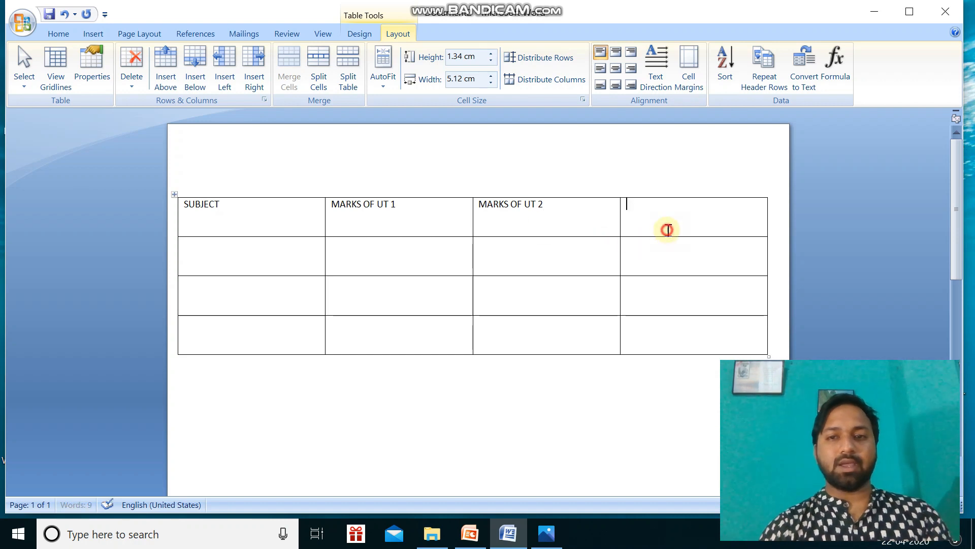
type("TOTAL")
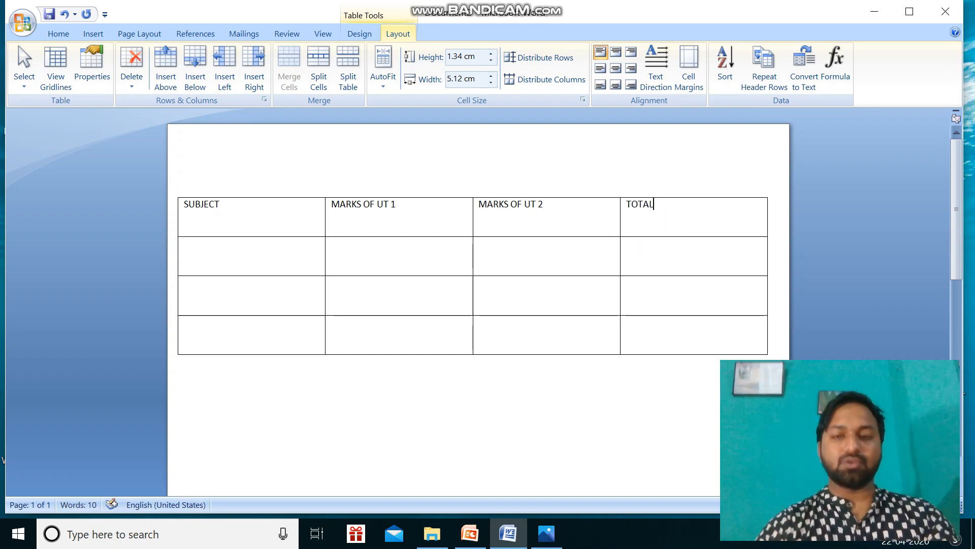
Enter COMPUTER, MATHS and SCIENCE down the SUBJECT column.
left_click(210, 250)
type("COMPUTER")
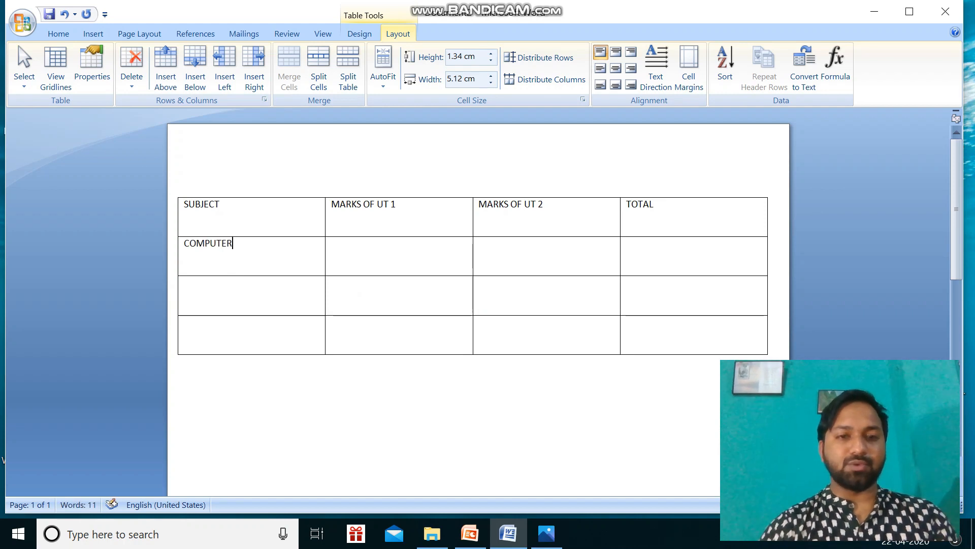
left_click(207, 300)
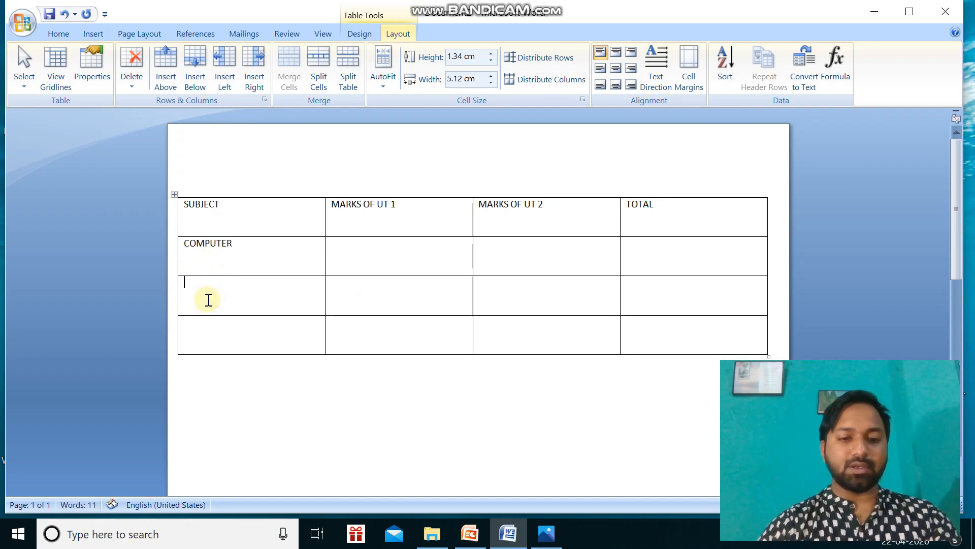
type("MATHS")
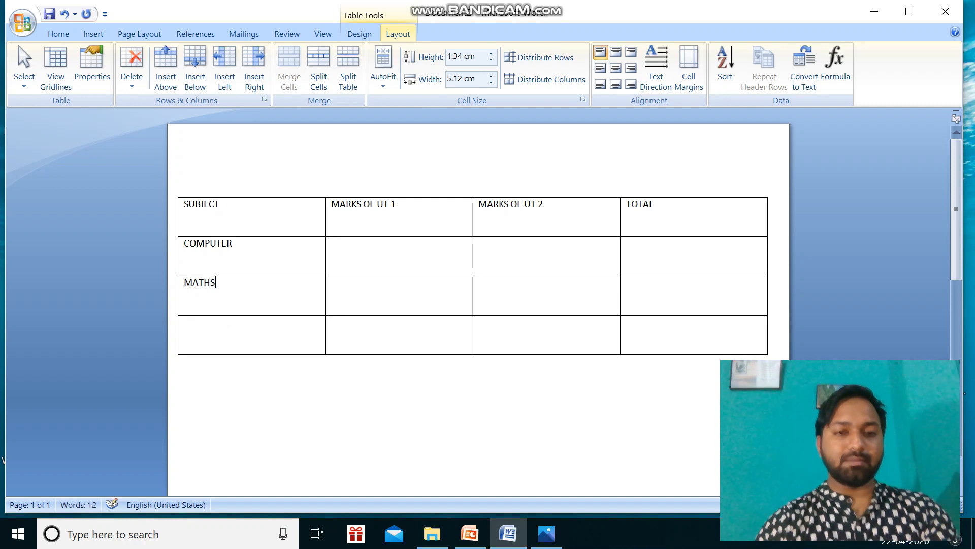
left_click(217, 343)
type("S")
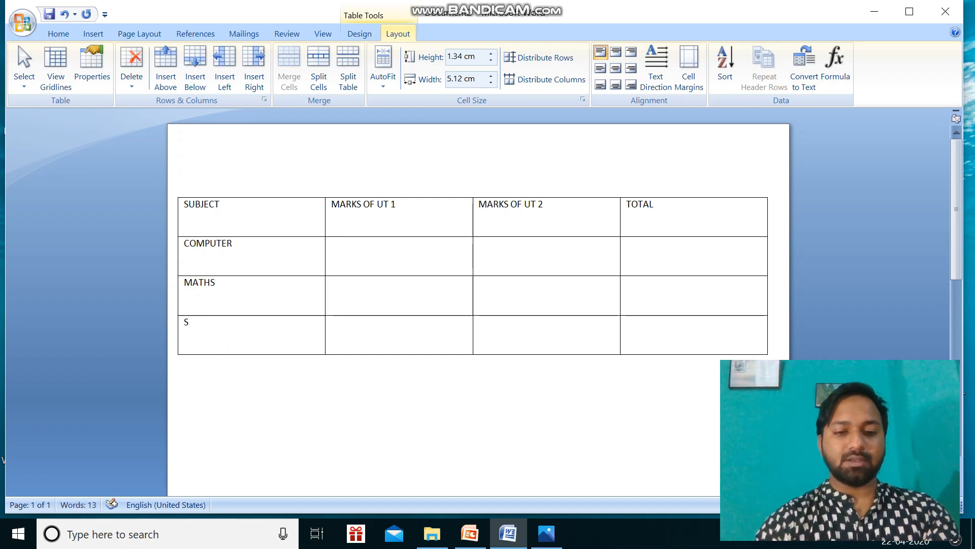
type("CIENCE")
Enter the COMPUTER marks: 20 for UT 1 and 24 for UT 2.
left_click(369, 256)
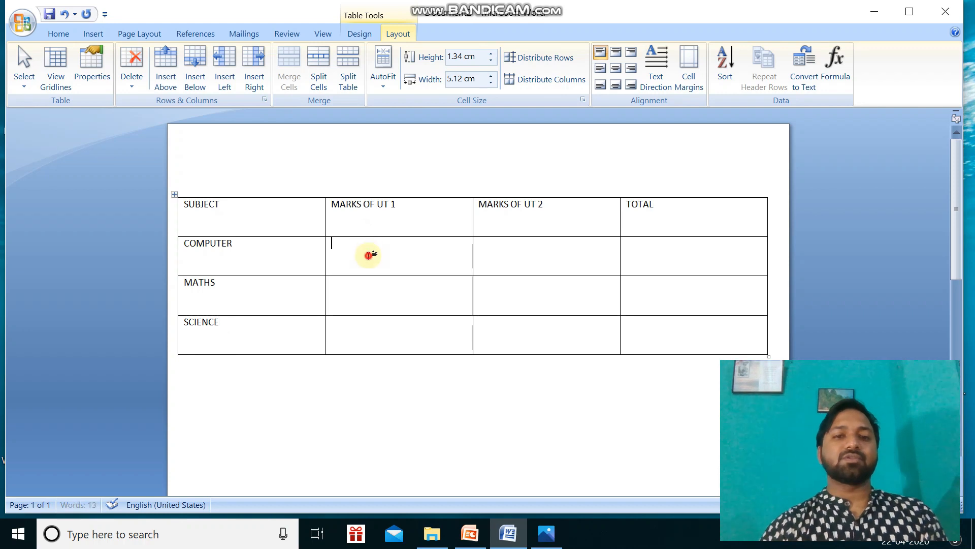
type("20")
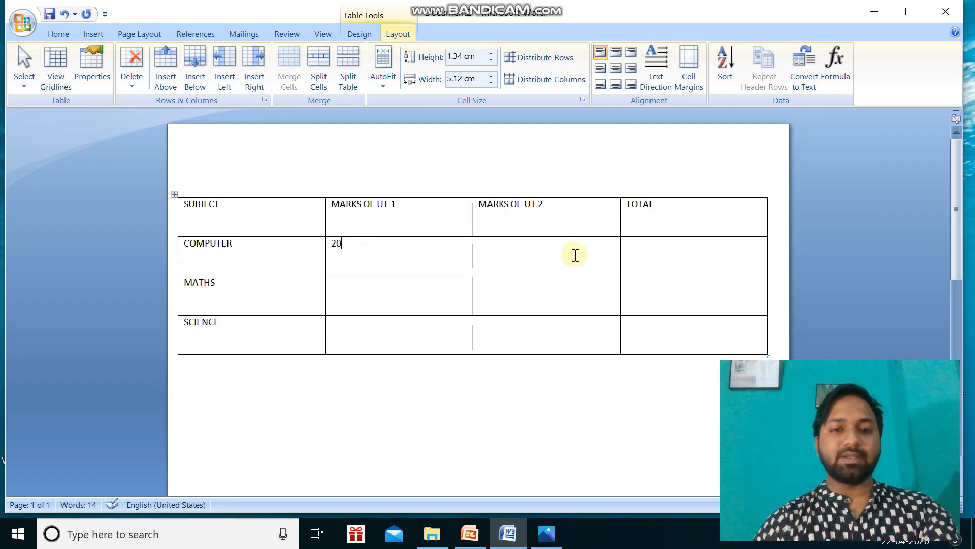
left_click(547, 254)
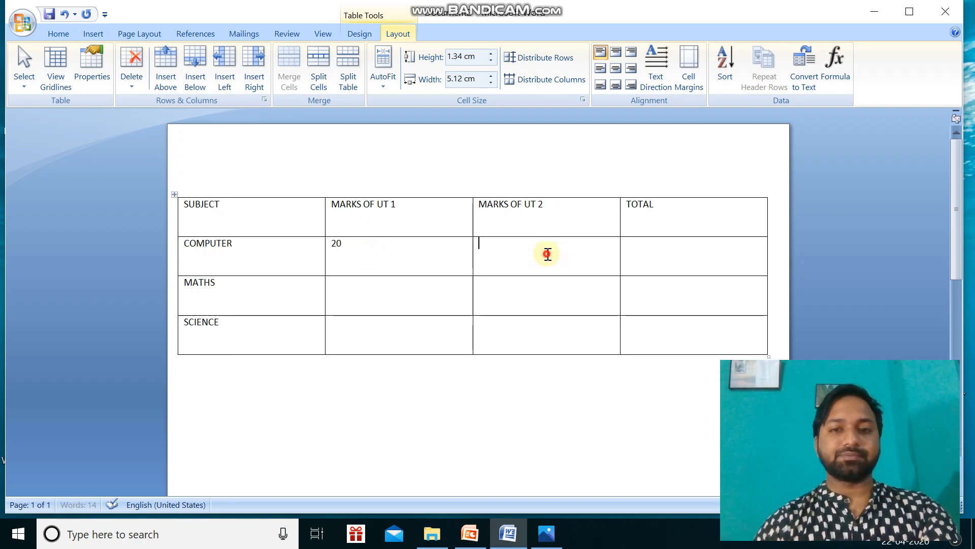
type("24")
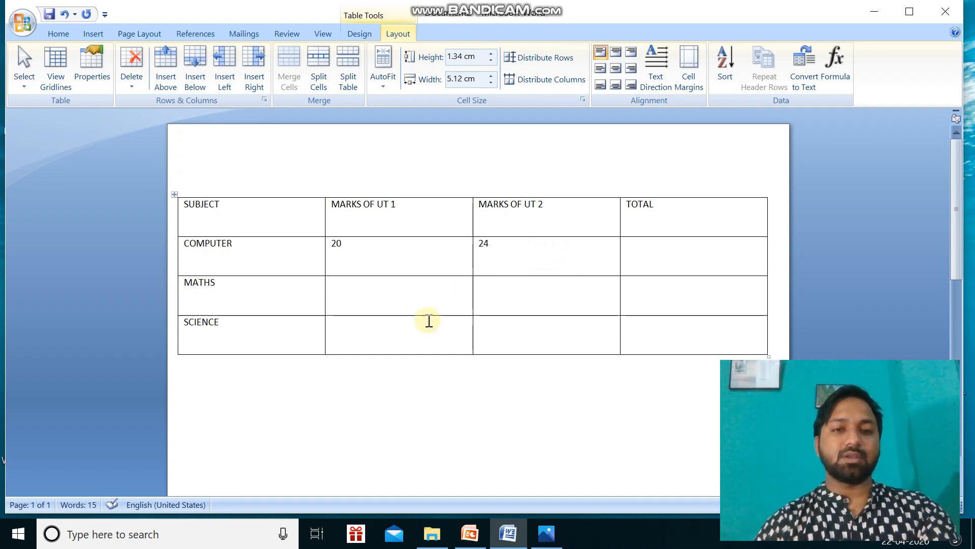
Enter the MATHS marks: 23 for UT 1 and 21 for UT 2.
left_click(412, 301)
type("23")
left_click(502, 293)
type("21")
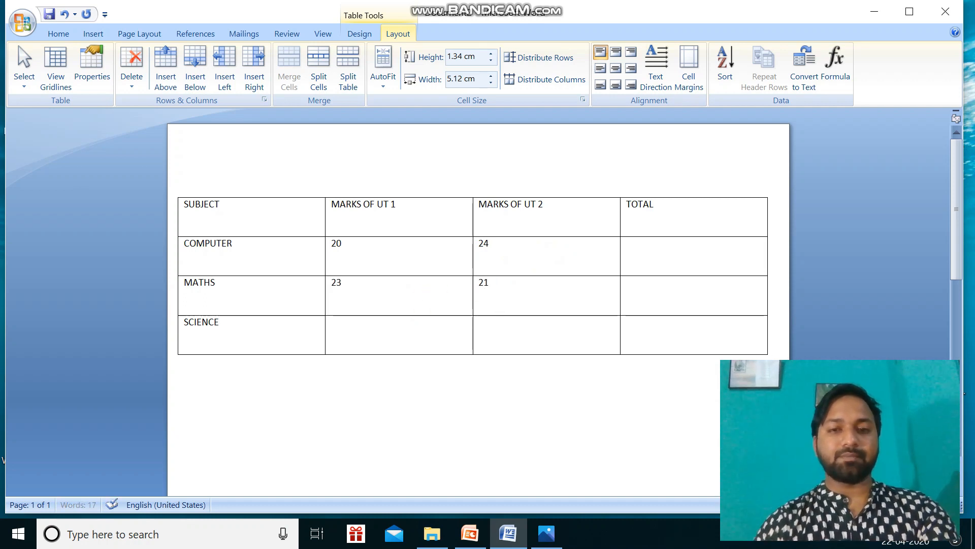
Enter the SCIENCE marks: 22 for UT 1 and 23 for UT 2.
left_click(377, 329)
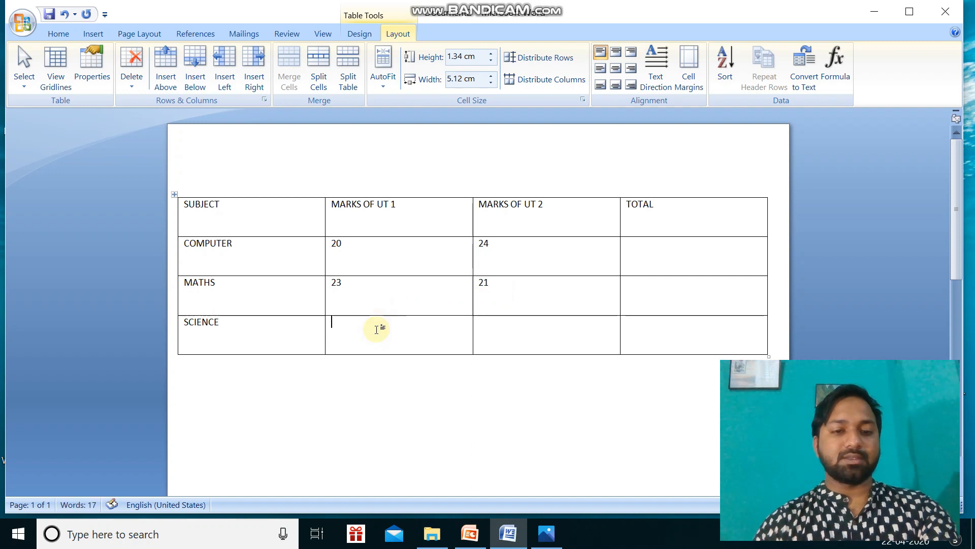
type("22")
left_click(522, 341)
type("23")
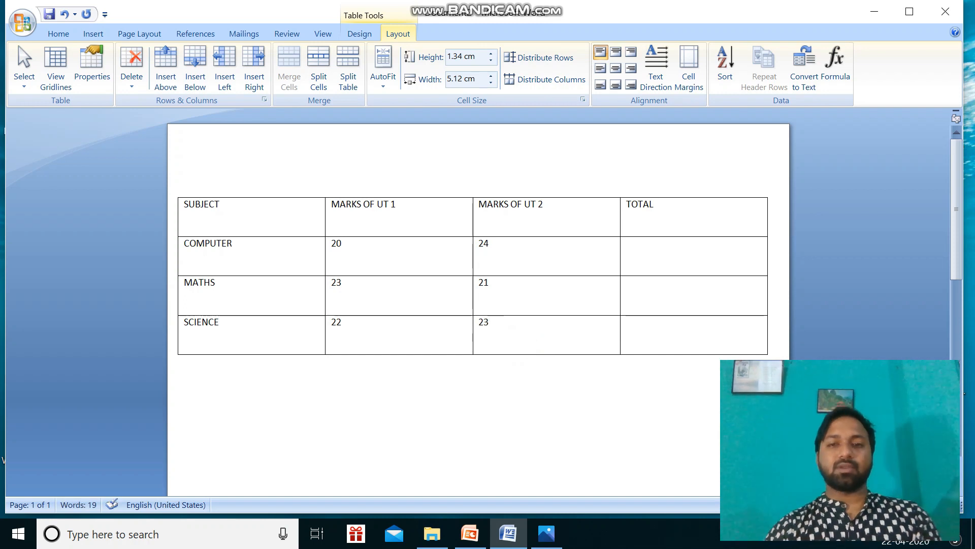
Calculate the COMPUTER total in the TOTAL column with the formula =SUM(LEFT).
left_click(635, 250)
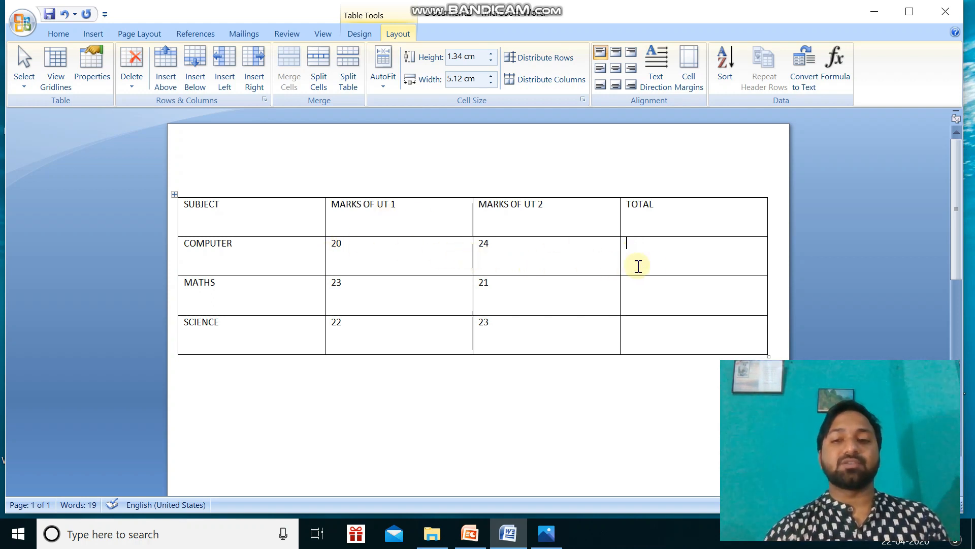
left_click(656, 266)
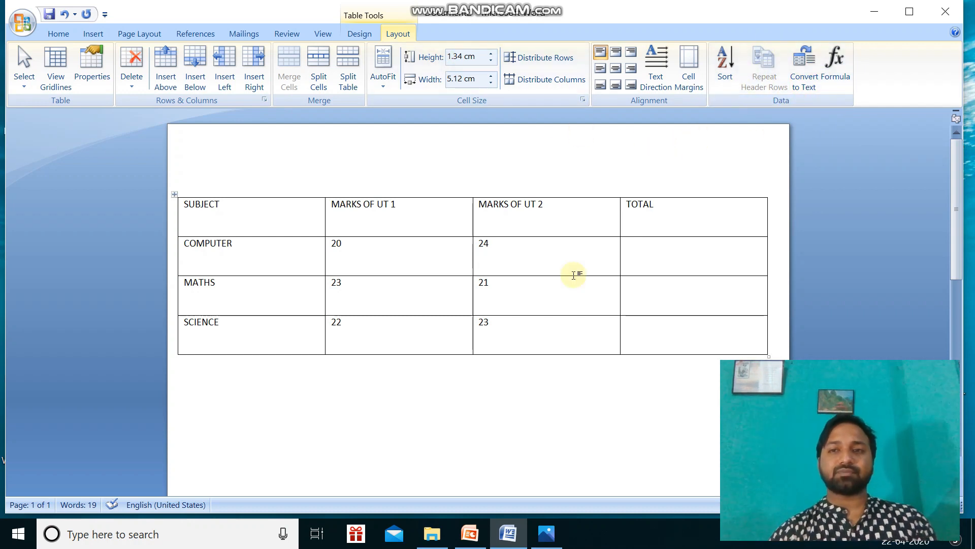
left_click(836, 66)
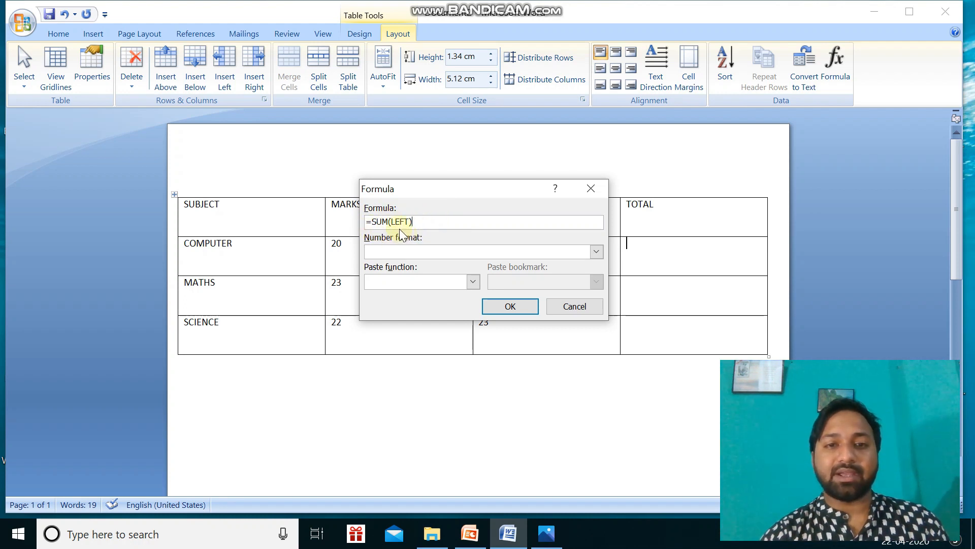
left_click_drag(534, 189, 516, 382)
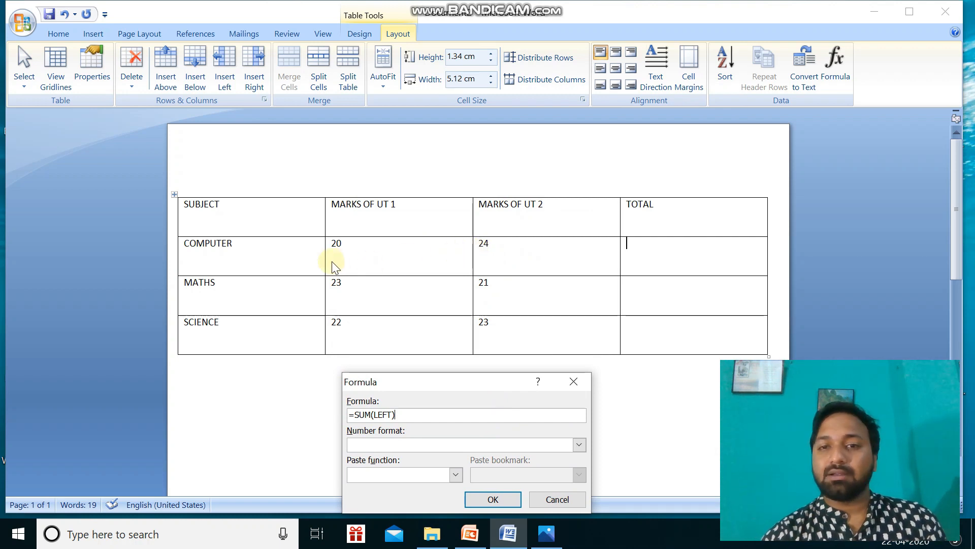
left_click_drag(444, 385, 462, 349)
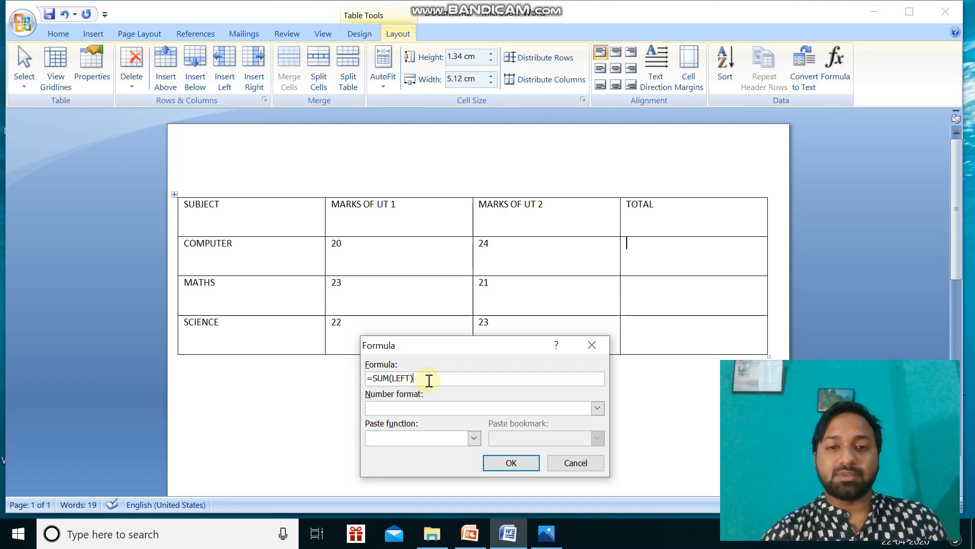
left_click_drag(428, 342, 413, 215)
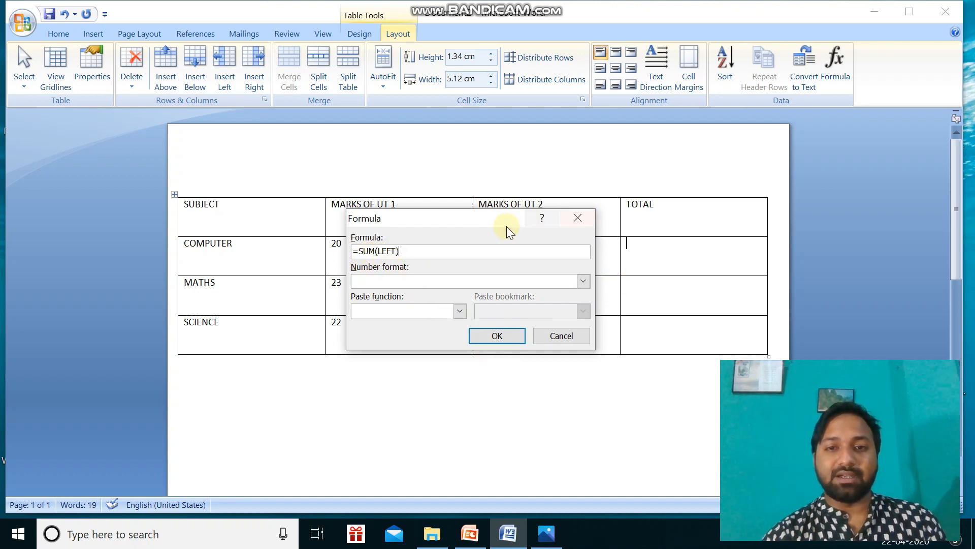
left_click_drag(497, 218, 510, 374)
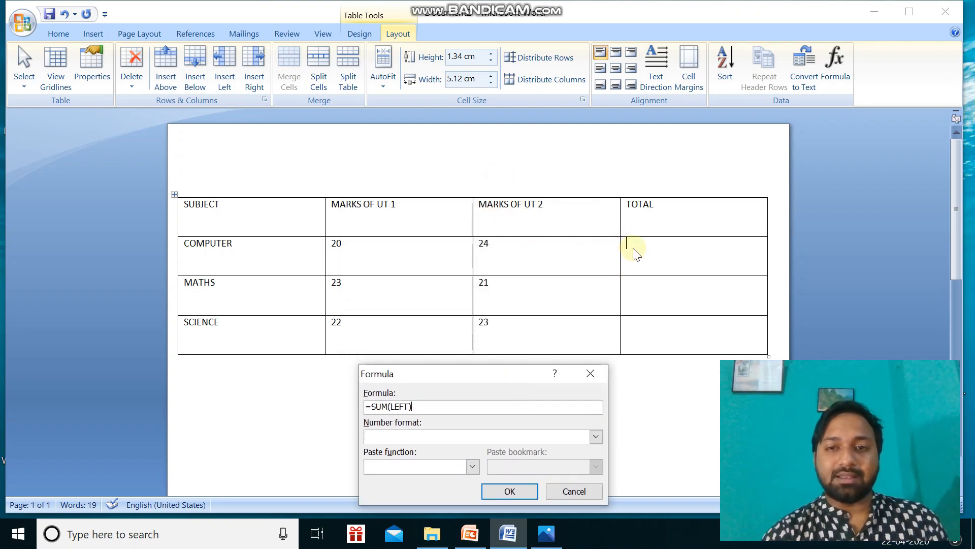
left_click_drag(461, 376, 487, 209)
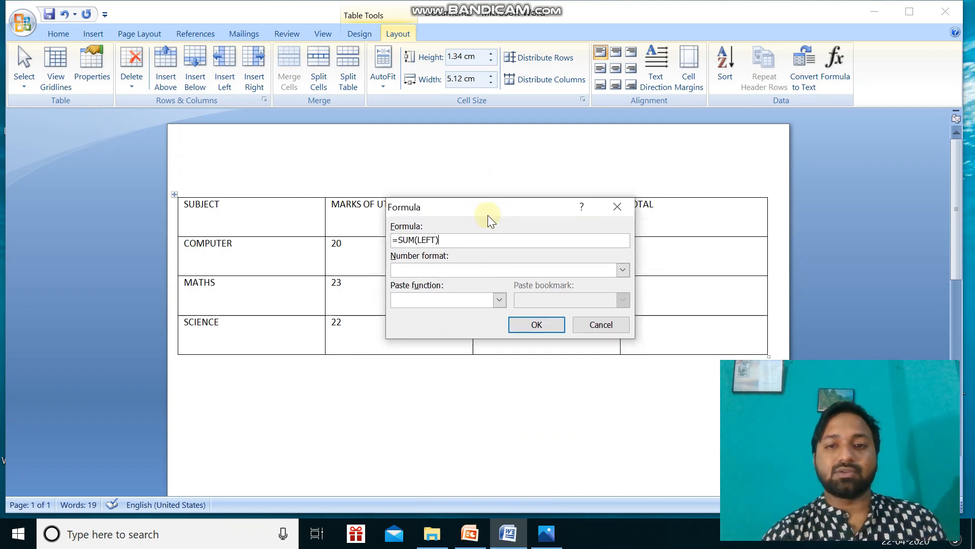
left_click(531, 326)
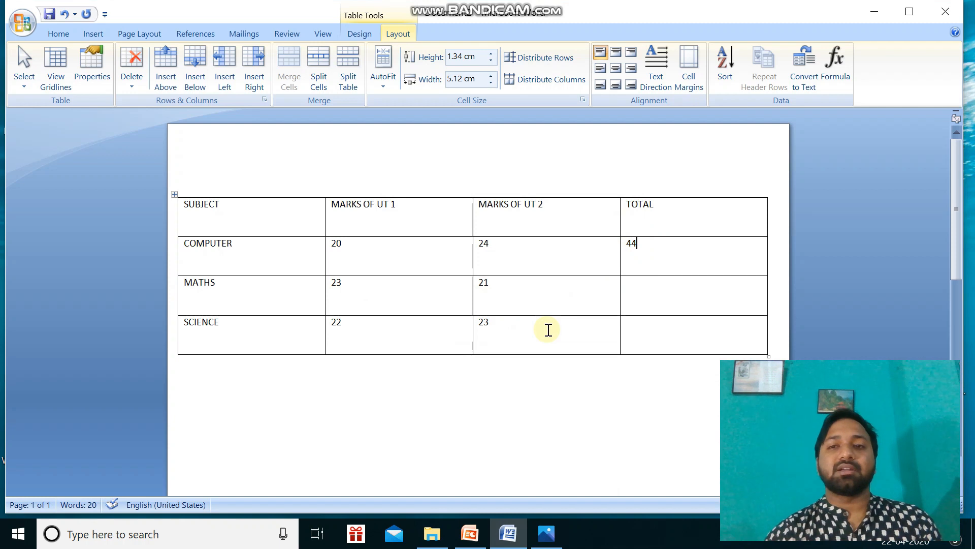
Calculate the MATHS total in the TOTAL column, changing the suggested formula to =SUM(LEFT).
left_click(671, 299)
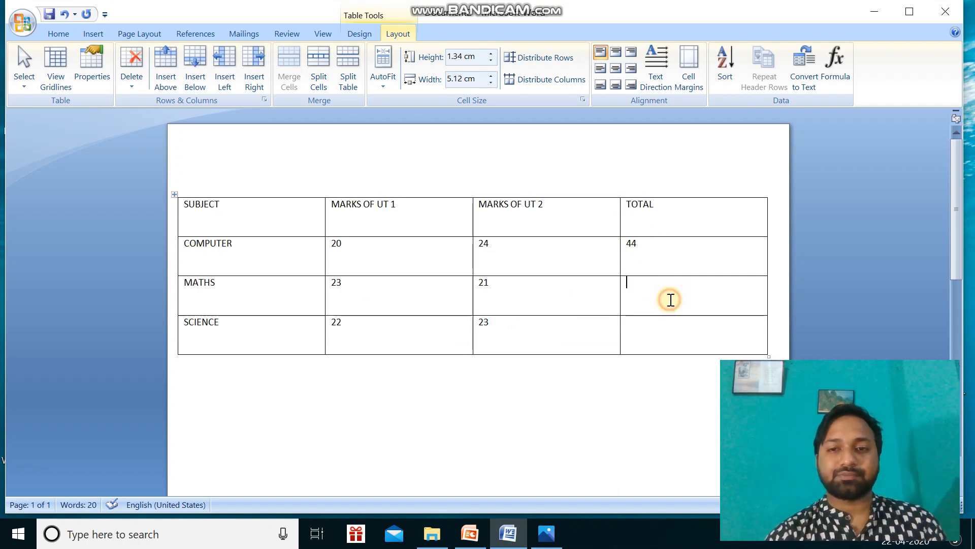
left_click(826, 65)
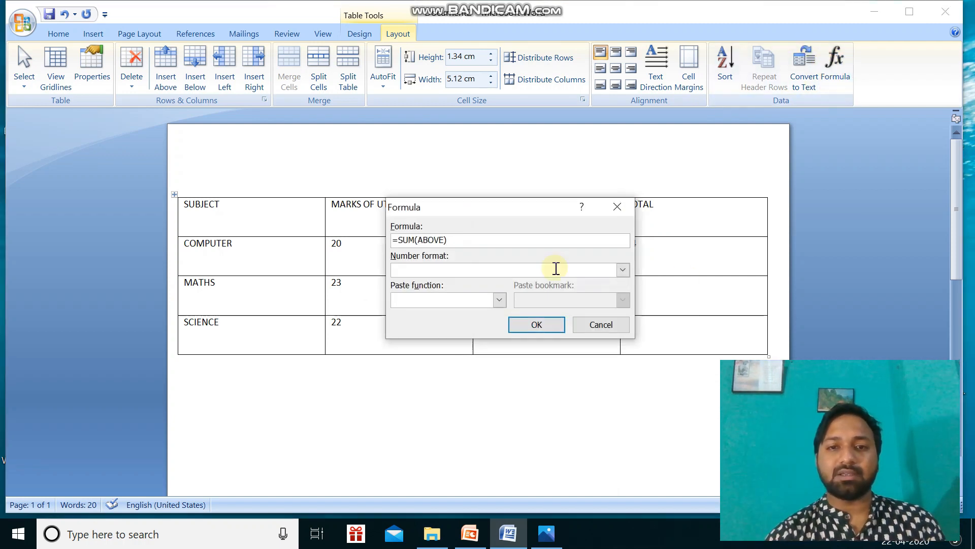
left_click_drag(498, 204, 625, 322)
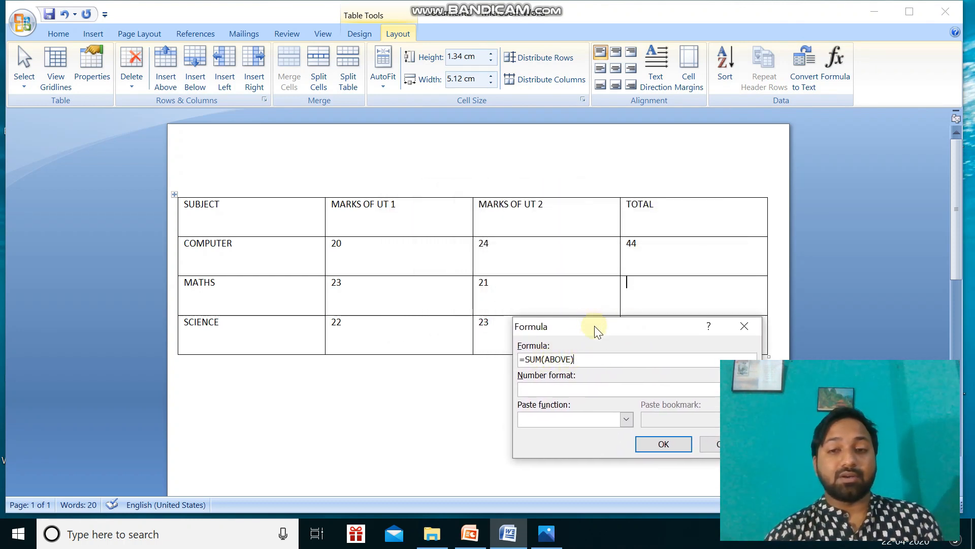
left_click_drag(593, 328, 575, 365)
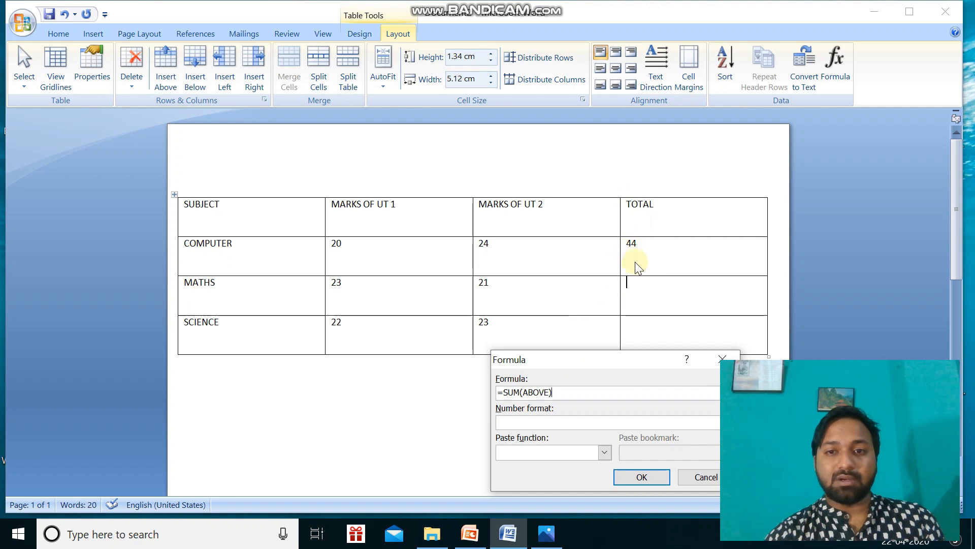
left_click(549, 393)
key("BackSpace")
key("BackSpace")
key("BackSpace")
key("BackSpace")
key("BackSpace")
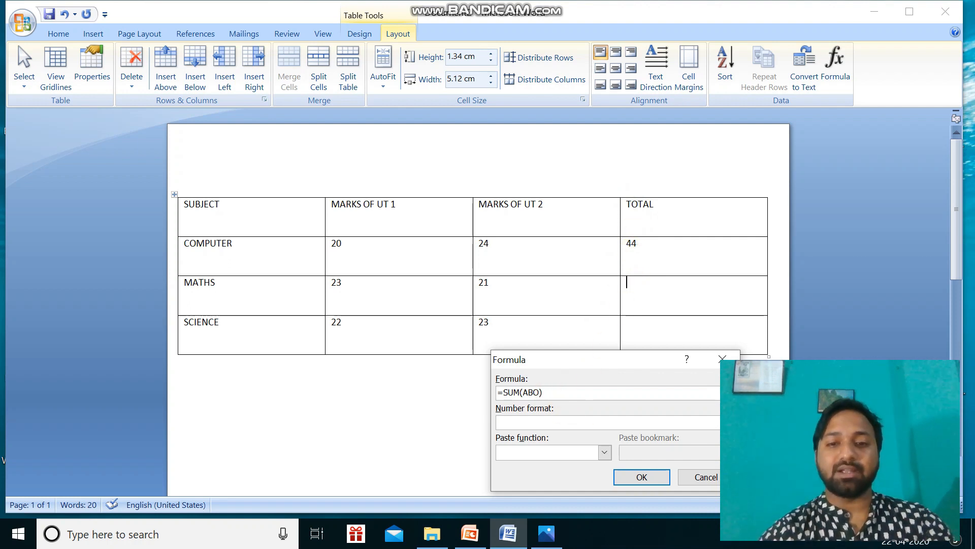
type("LE")
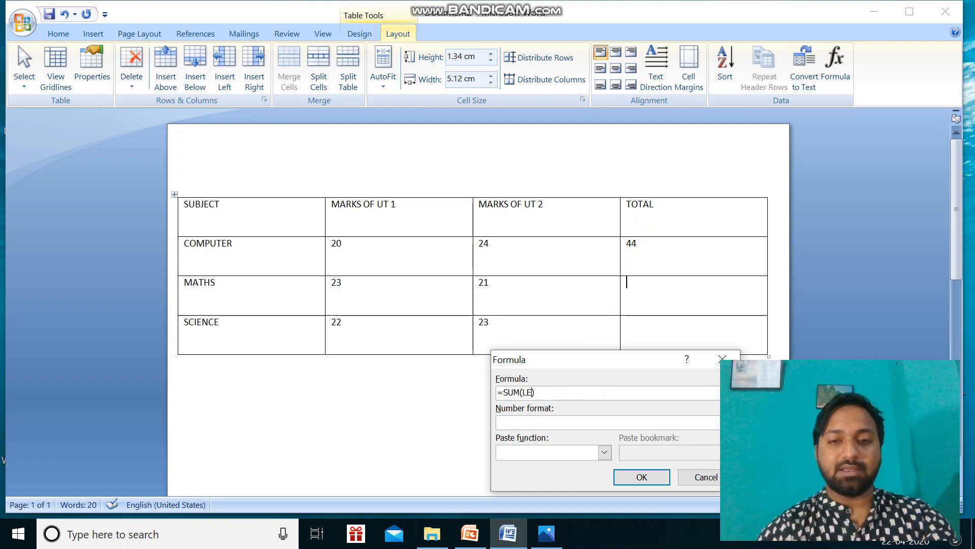
type("FT")
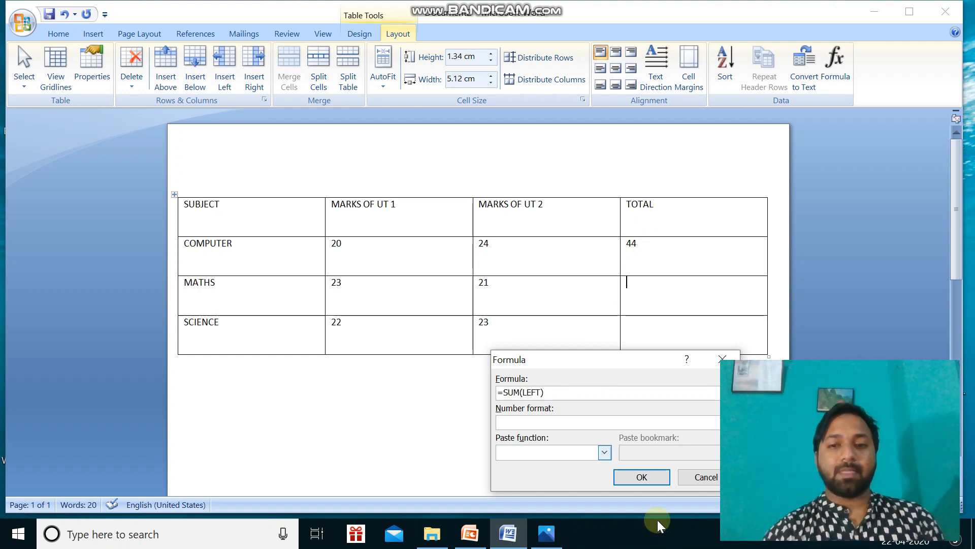
left_click(641, 478)
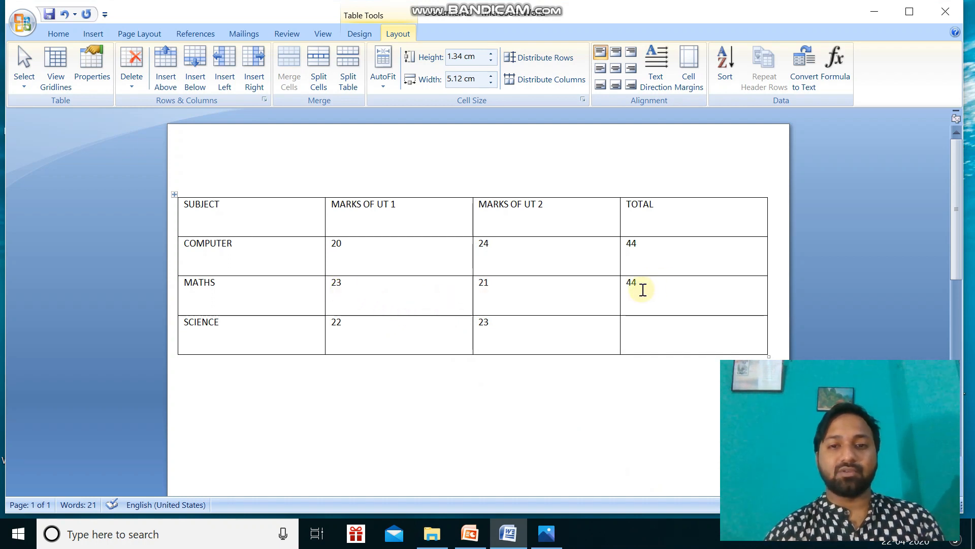
Calculate the SCIENCE total in the TOTAL column, changing the suggested formula to =SUM(LEFT).
left_click(635, 331)
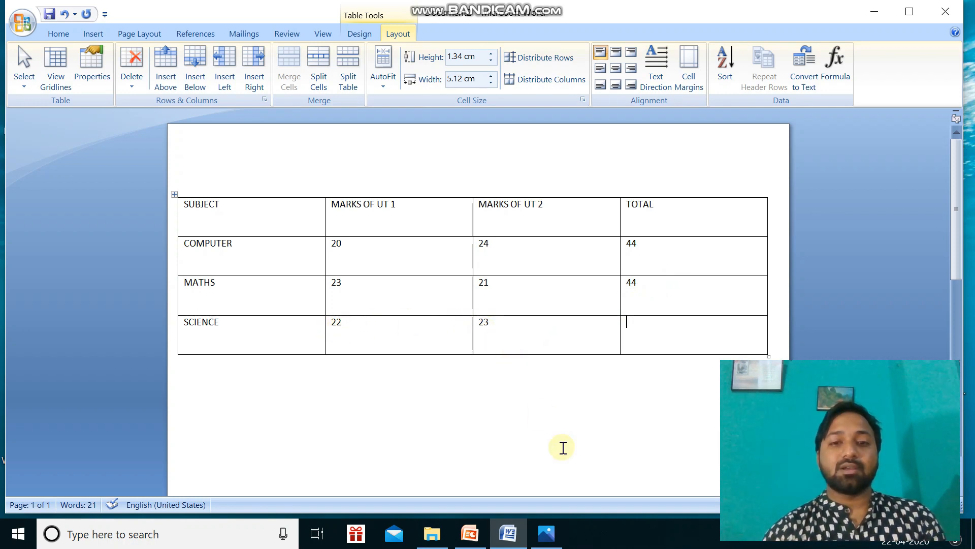
left_click(836, 84)
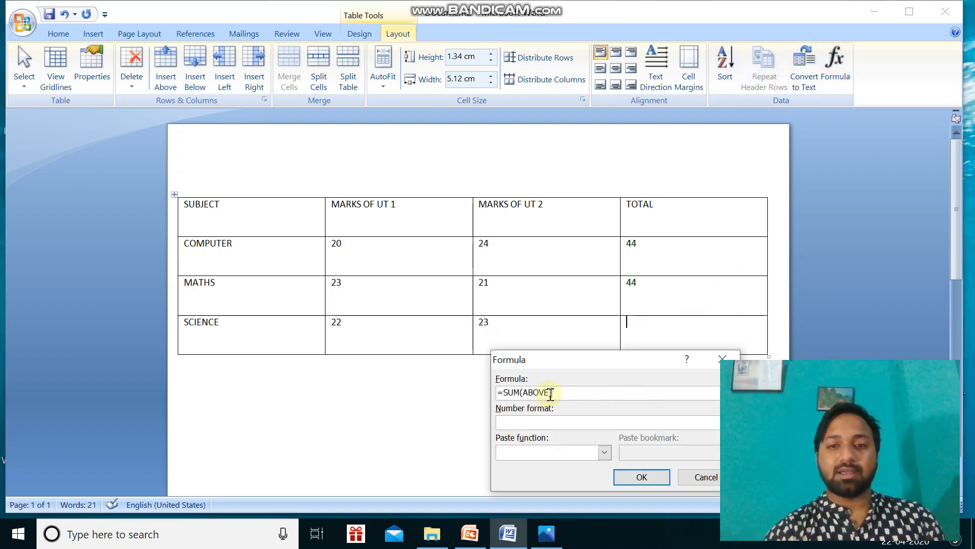
left_click(551, 392)
key("BackSpace")
key("BackSpace")
key("BackSpace")
key("BackSpace")
key("BackSpace")
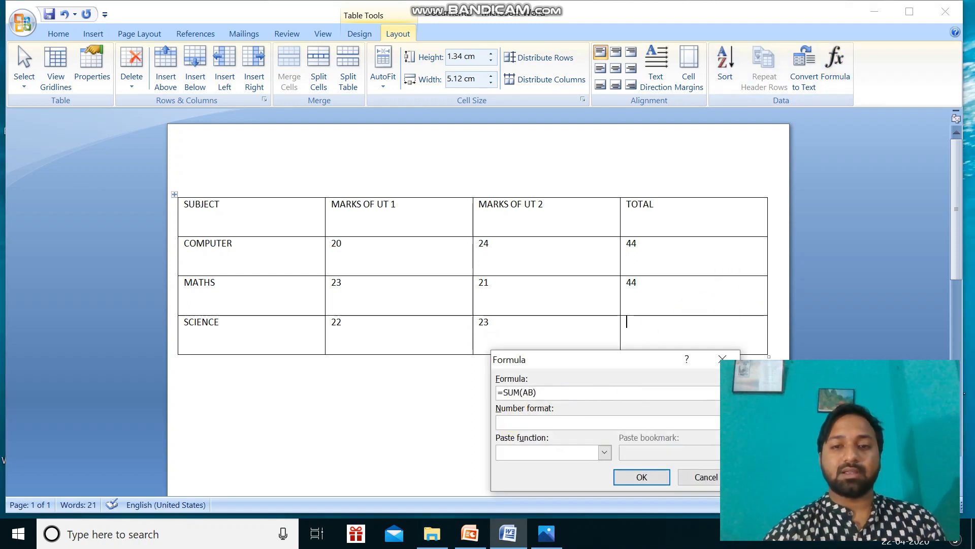
type("LEFT")
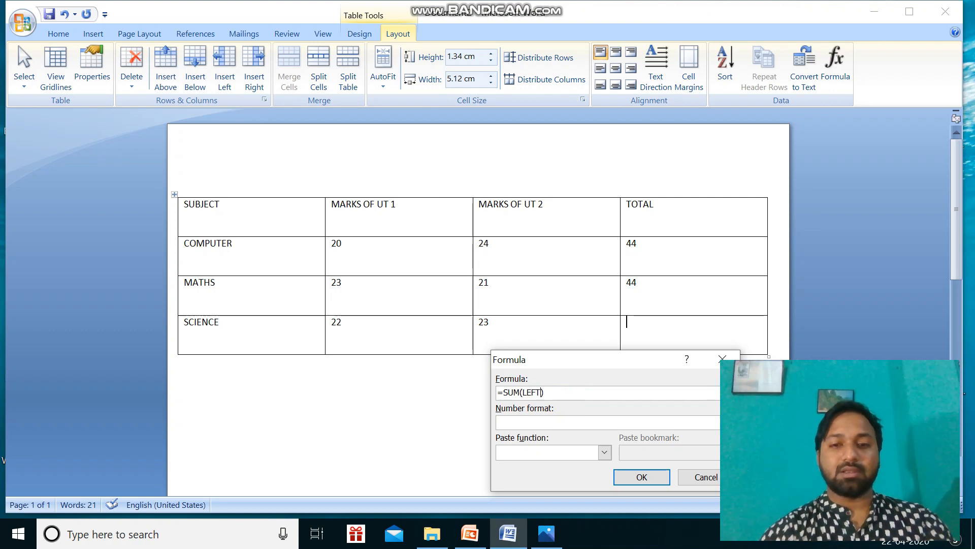
left_click(642, 477)
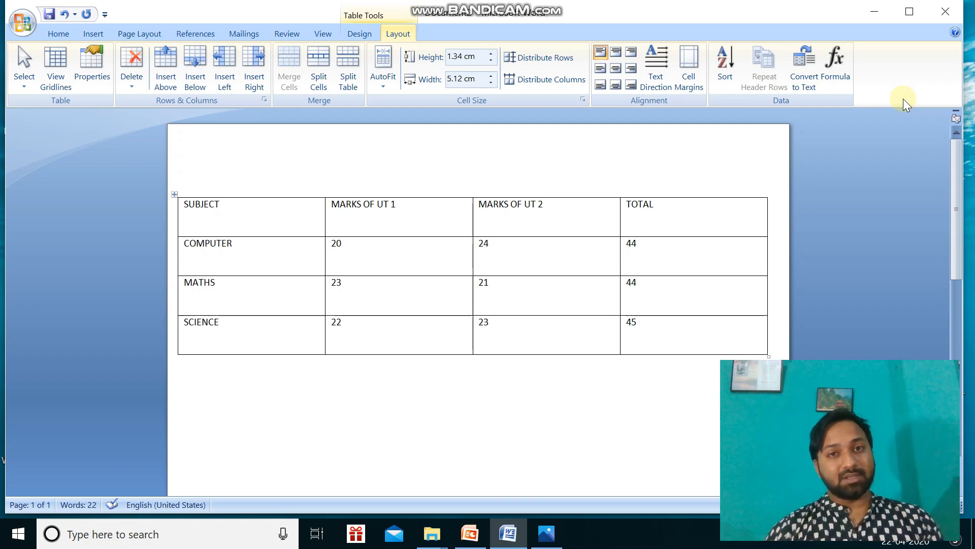
Delete the SCIENCE total and insert the formula =SUM(ABOVE) in its cell.
mouse_move(641, 323)
left_mouse_down()
mouse_move(620, 325)
mouse_move(630, 325)
left_mouse_up()
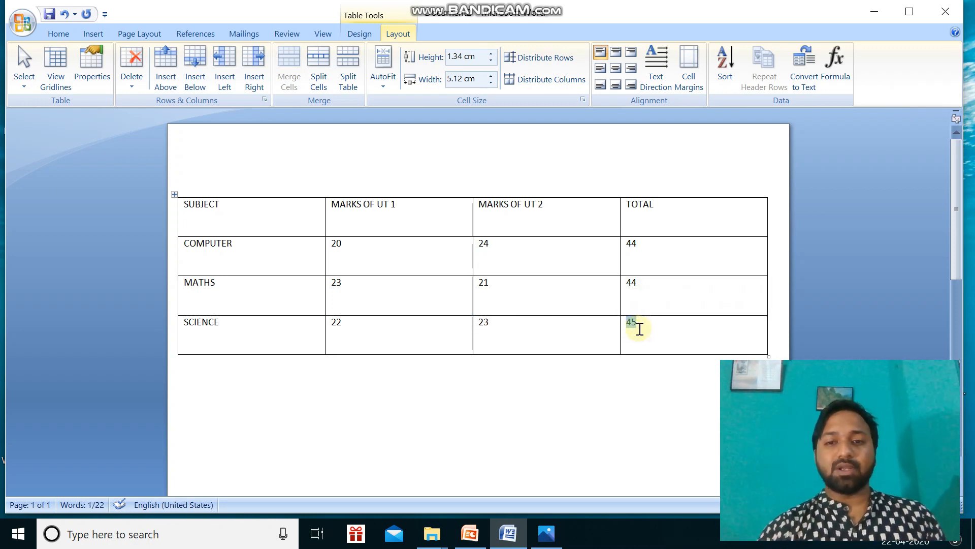
key("Delete")
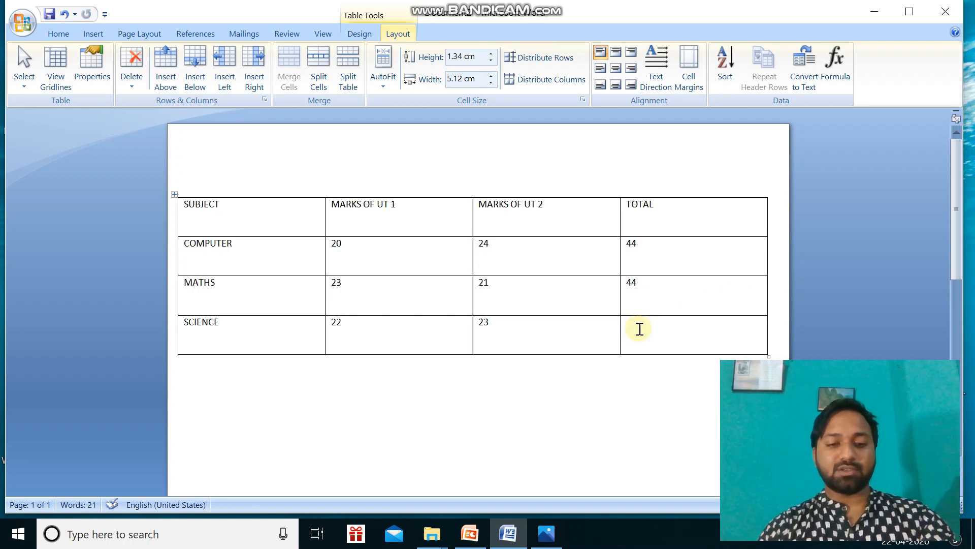
key("alt")
key("a")
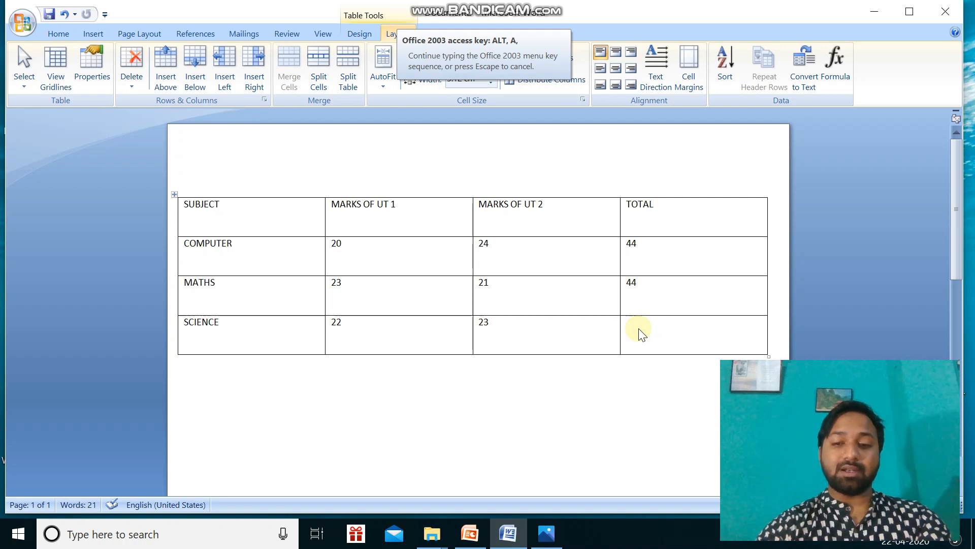
key("o")
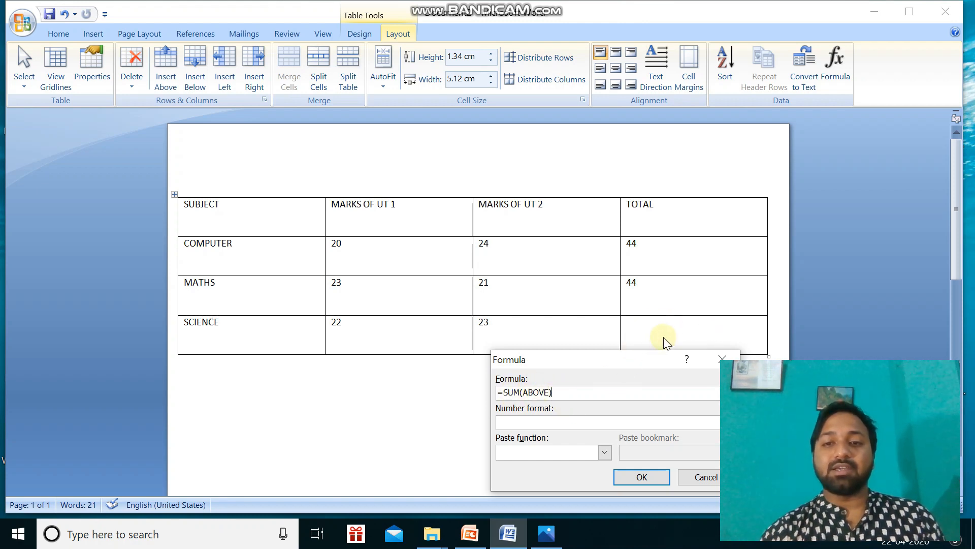
left_click(641, 477)
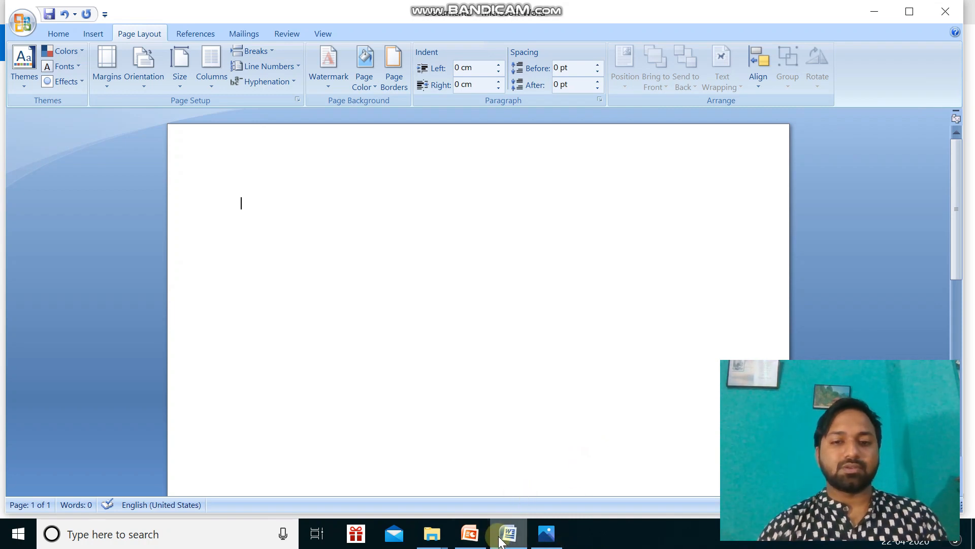
Check the textbook exercise in Photos, then insert a table with 4 columns and 6 rows in the blank Word document.
left_click(547, 539)
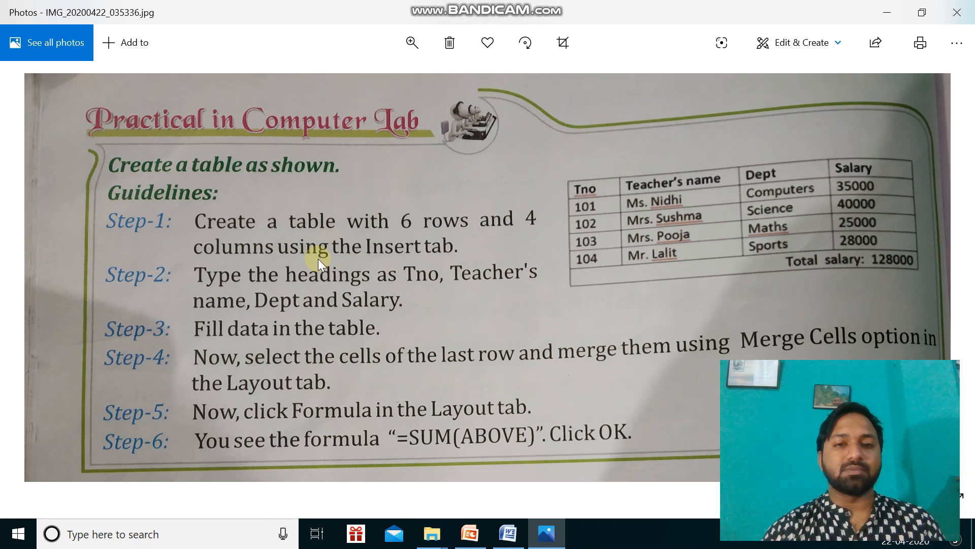
left_click(508, 534)
left_click(84, 34)
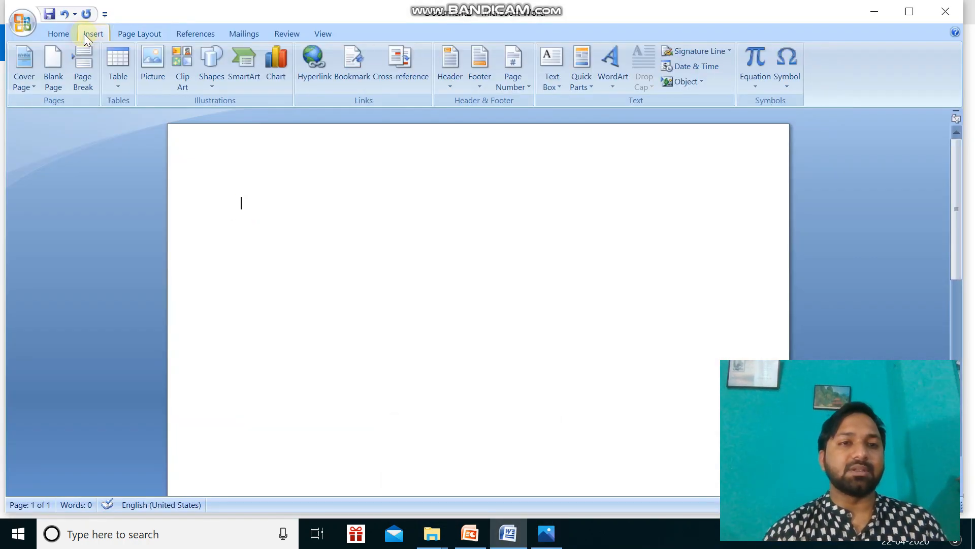
left_click(115, 82)
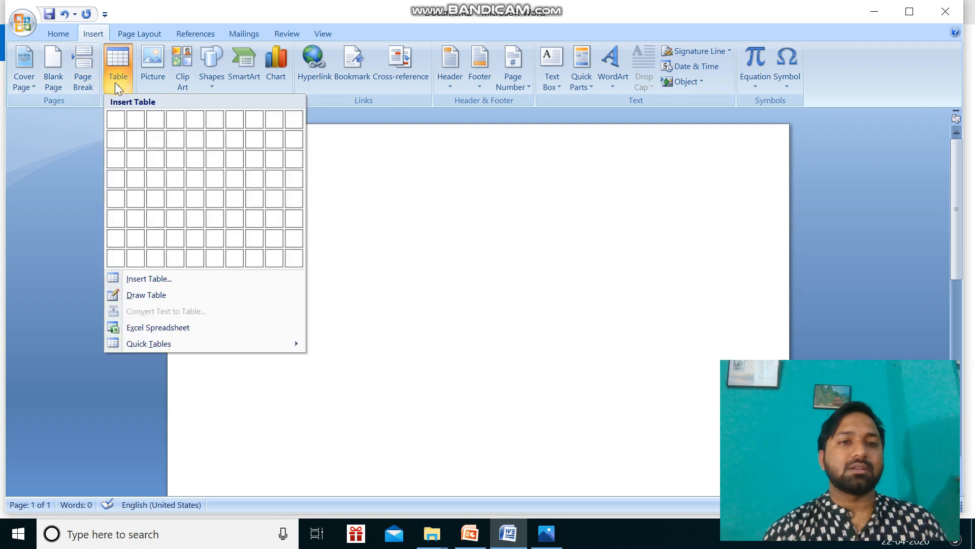
left_click(61, 188)
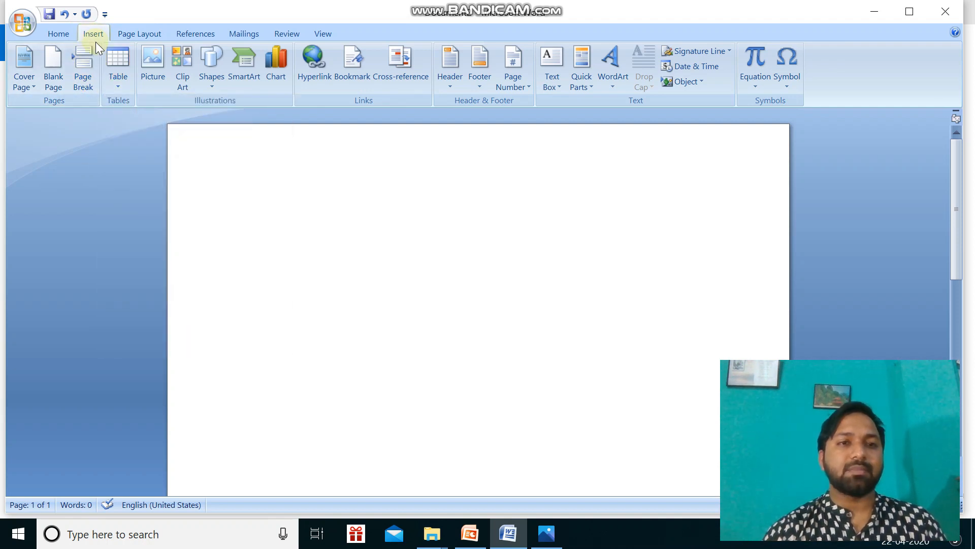
left_click(118, 87)
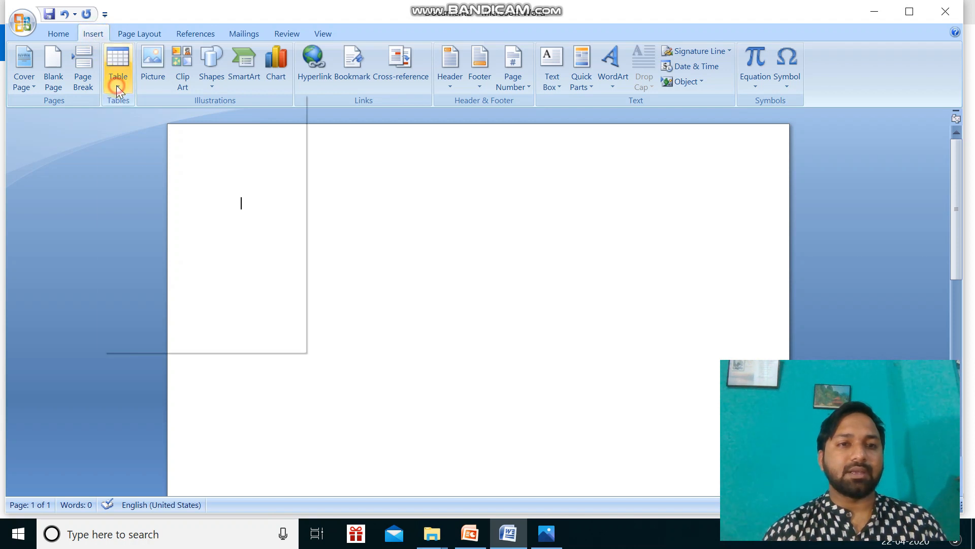
left_click(137, 279)
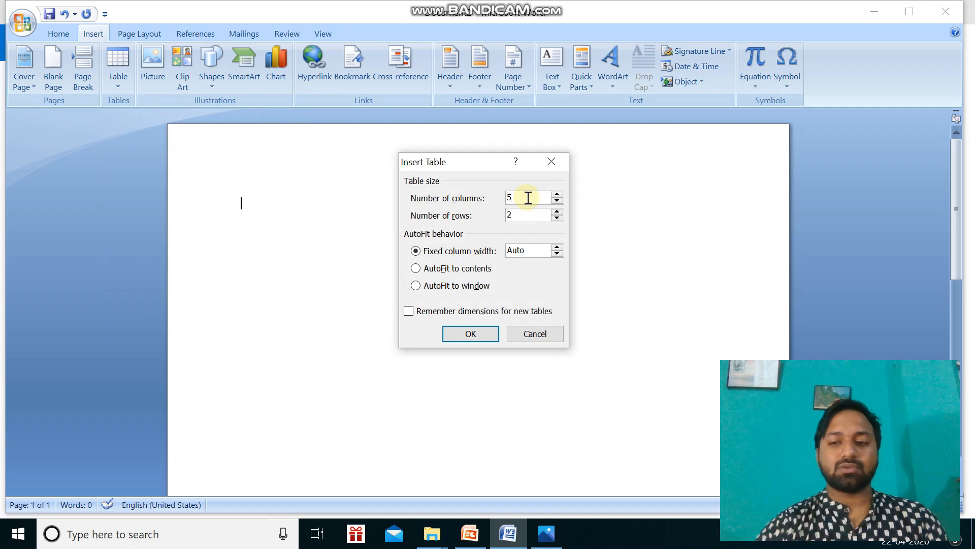
key("BackSpace")
type("6")
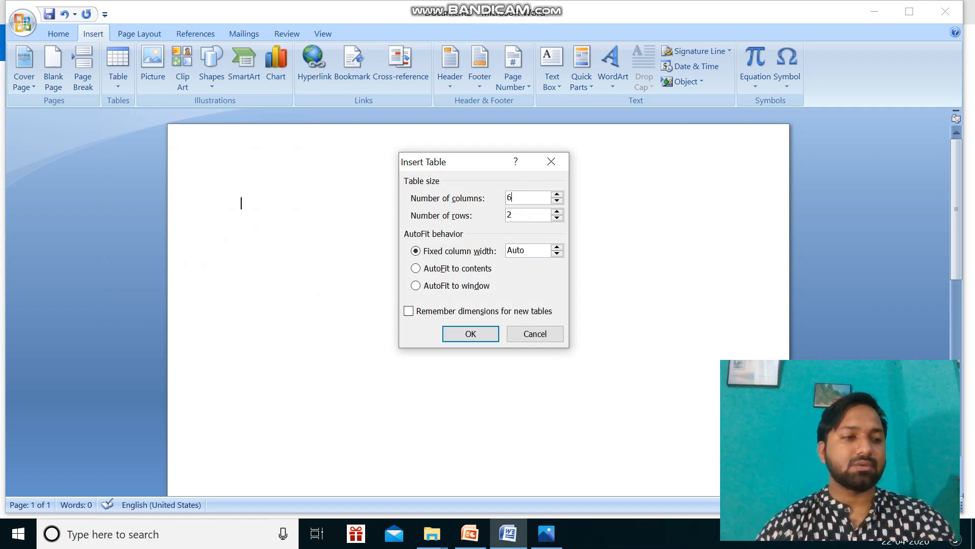
key("BackSpace")
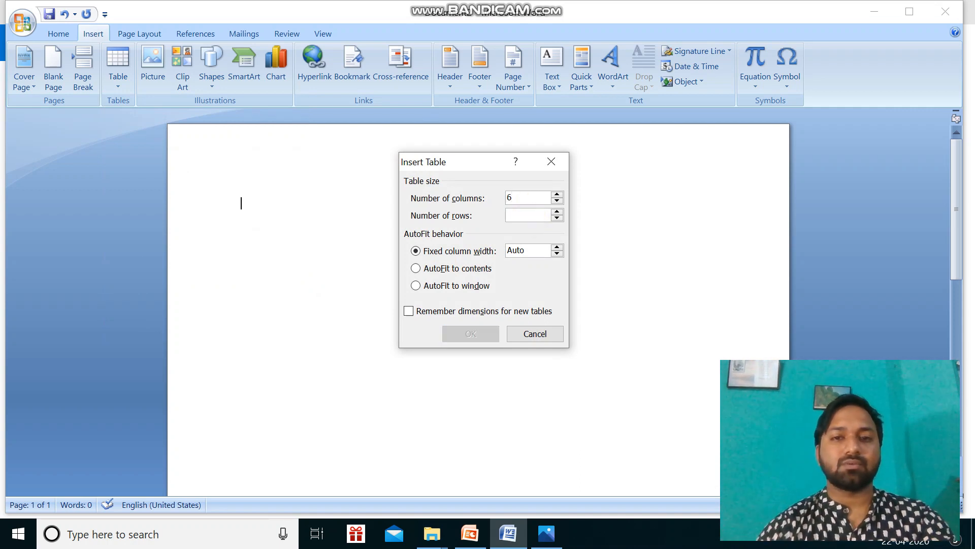
left_click(528, 198)
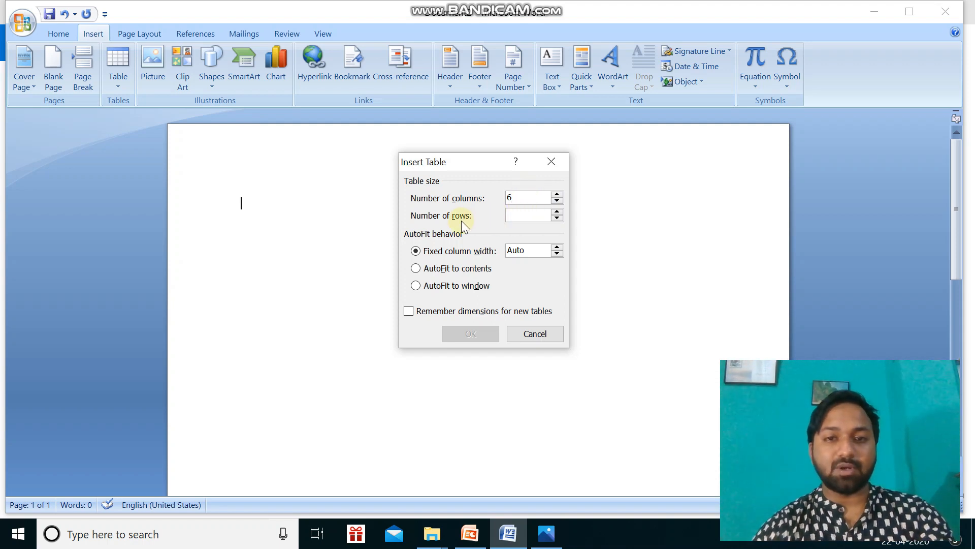
left_click(516, 216)
type("6")
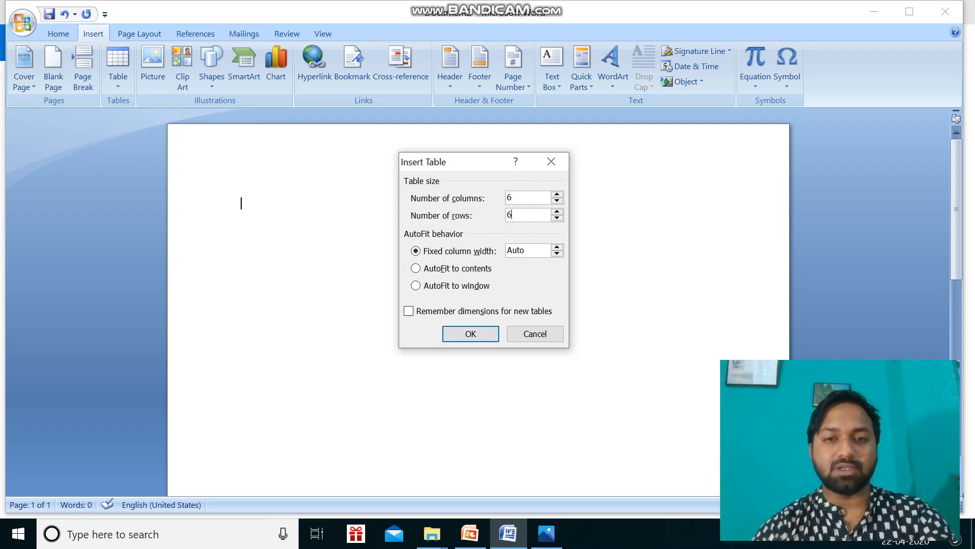
left_click(524, 196)
key("BackSpace")
type("4")
left_click(479, 338)
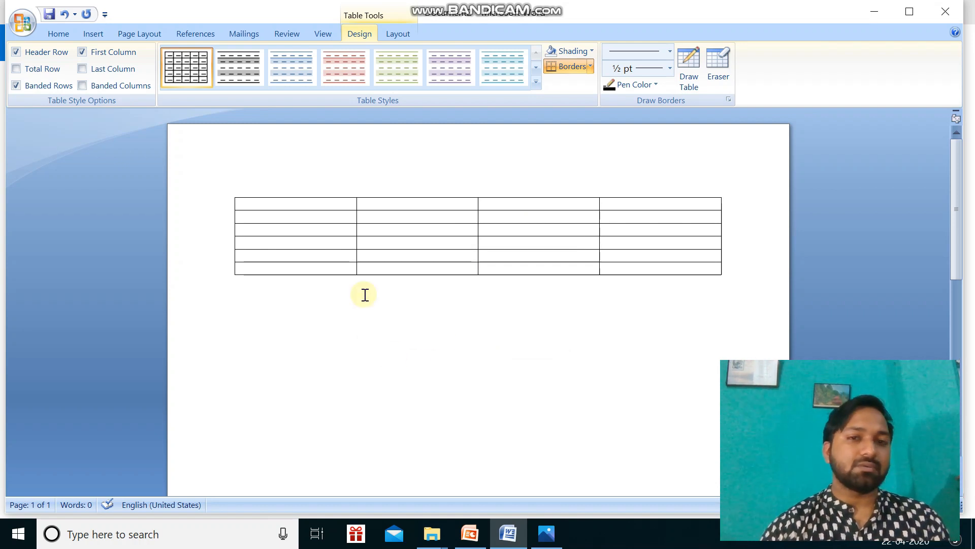
Check the exercise in Photos and enter the headings Tno, Teacher's Name, Dept and Salary in the Word table's first row.
left_click(547, 534)
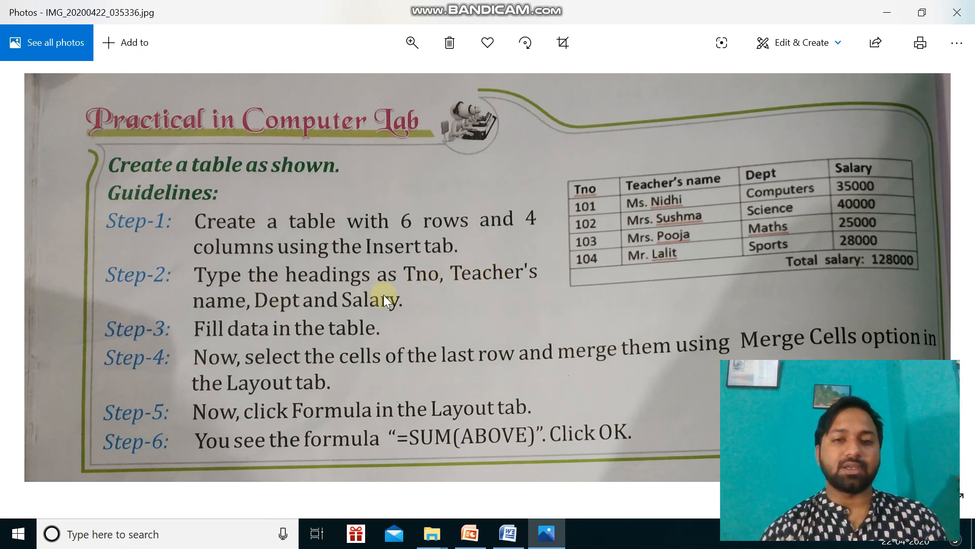
left_click(500, 539)
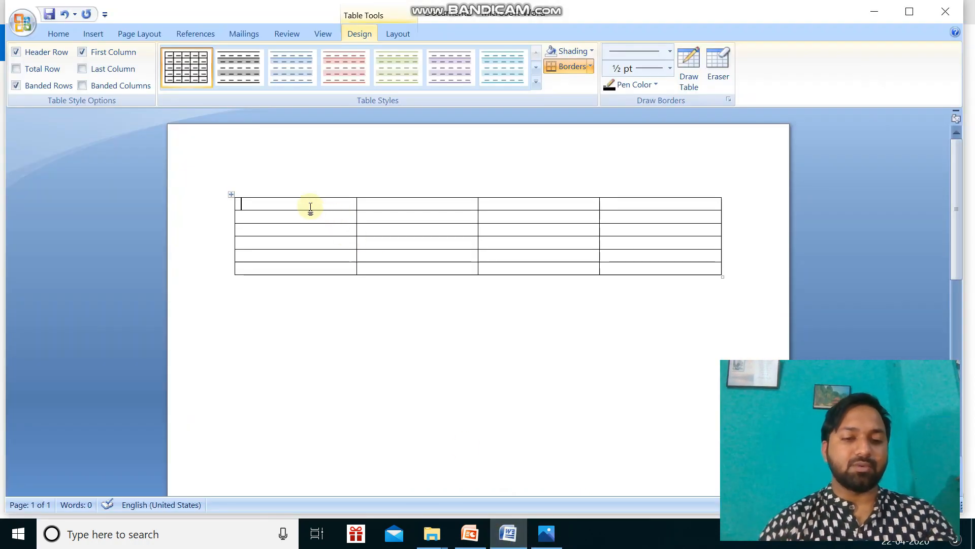
left_click(311, 207)
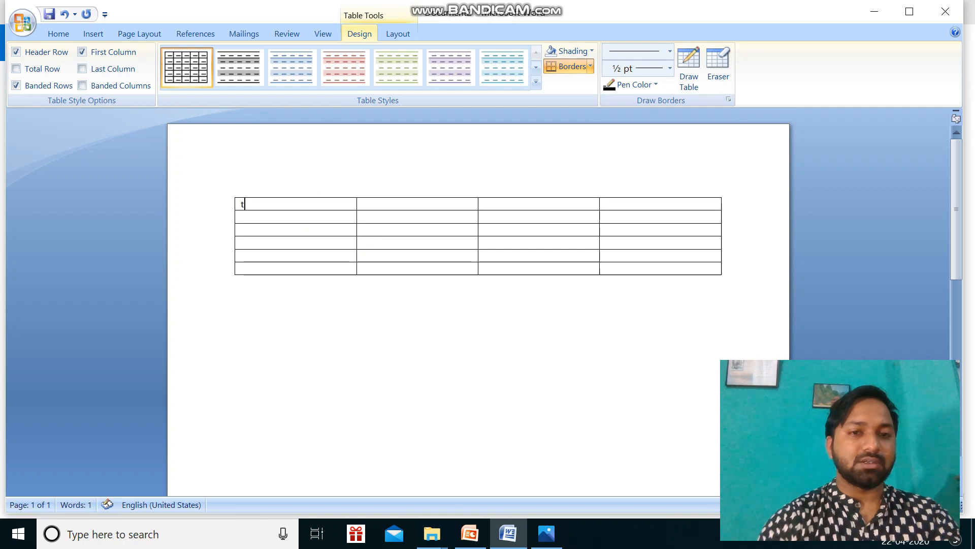
type("Tno")
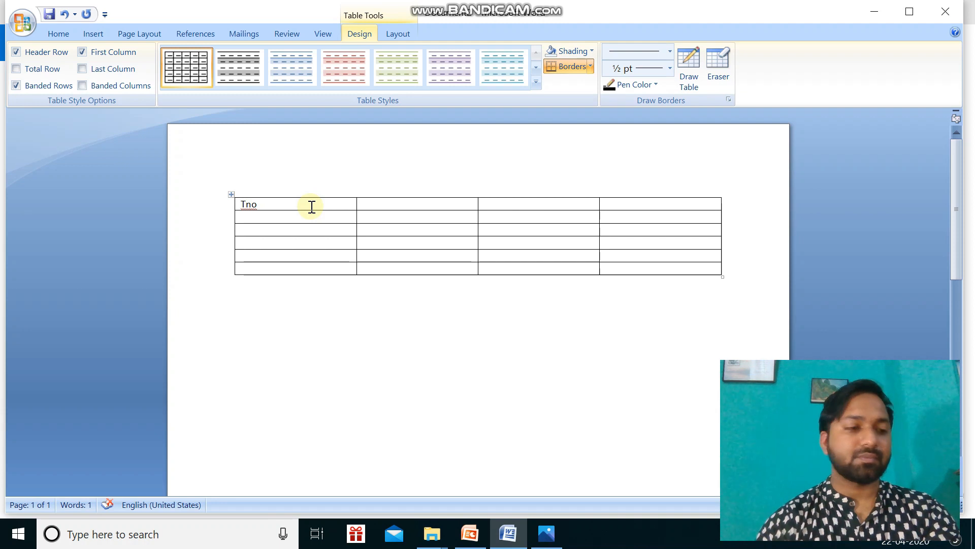
type("T")
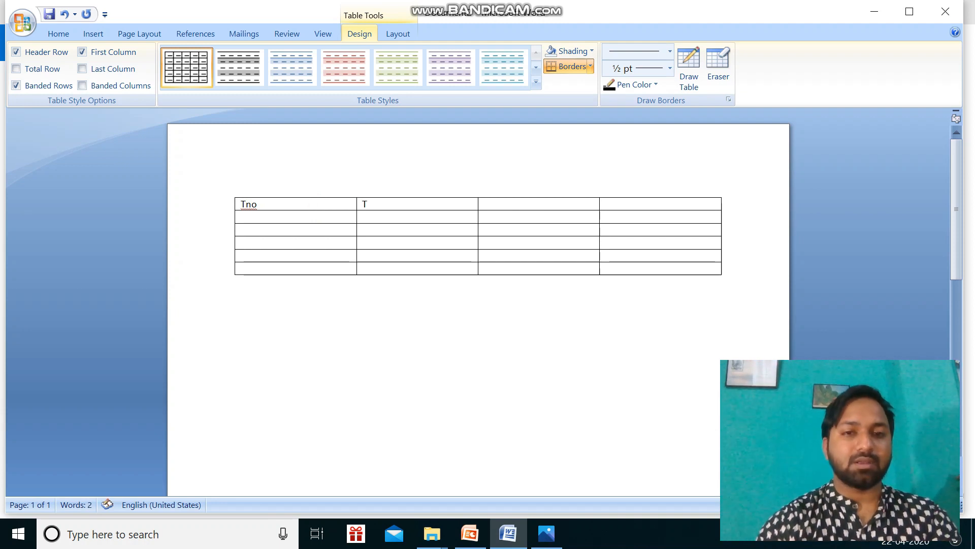
type("eacher")
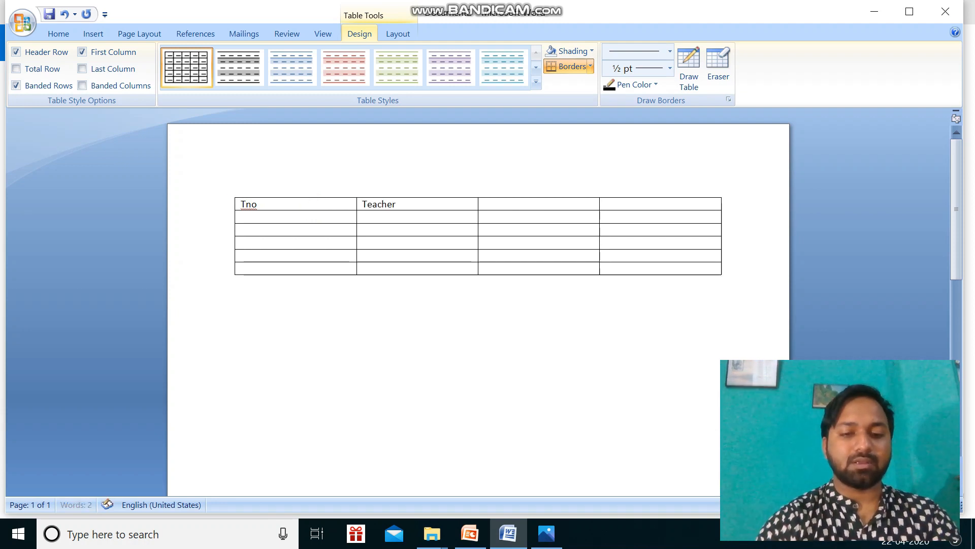
type("'s")
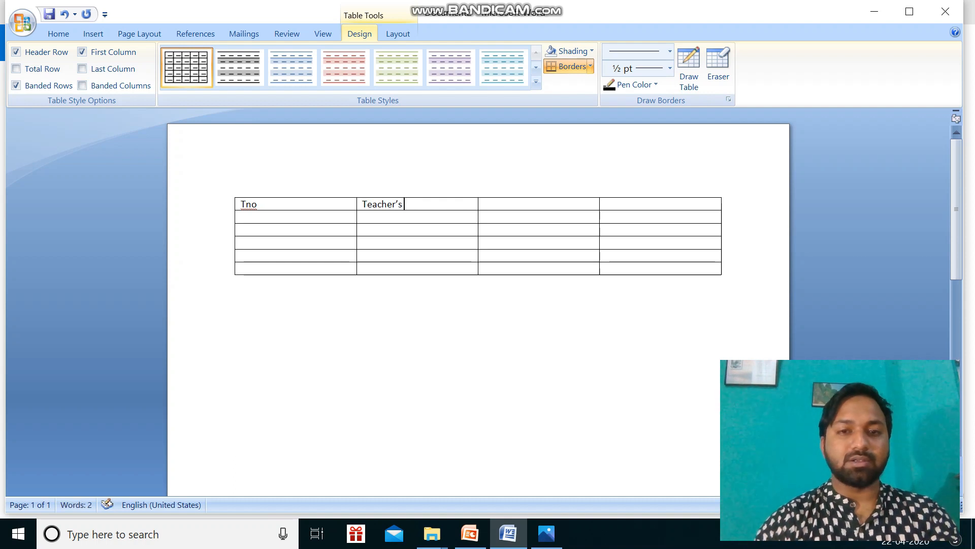
type(" Name")
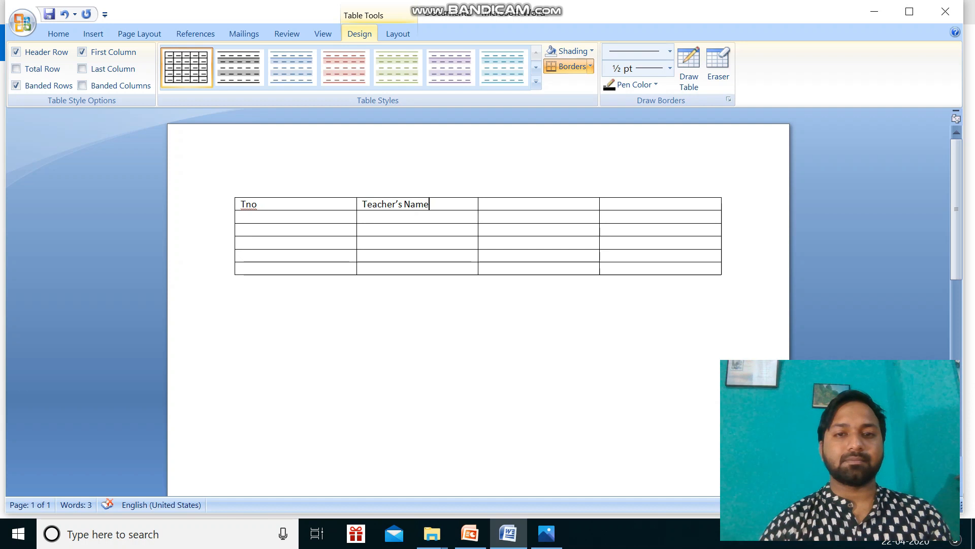
key("Tab")
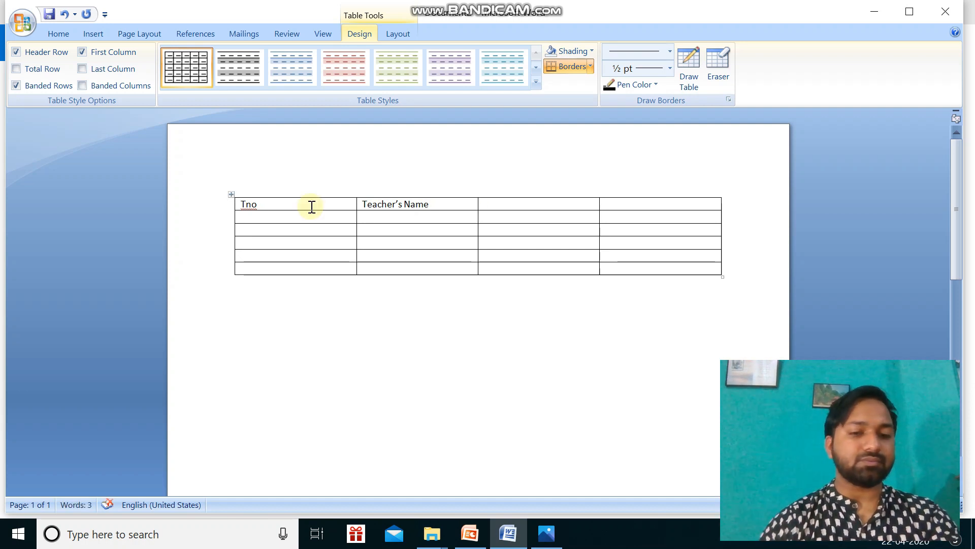
type("Dep")
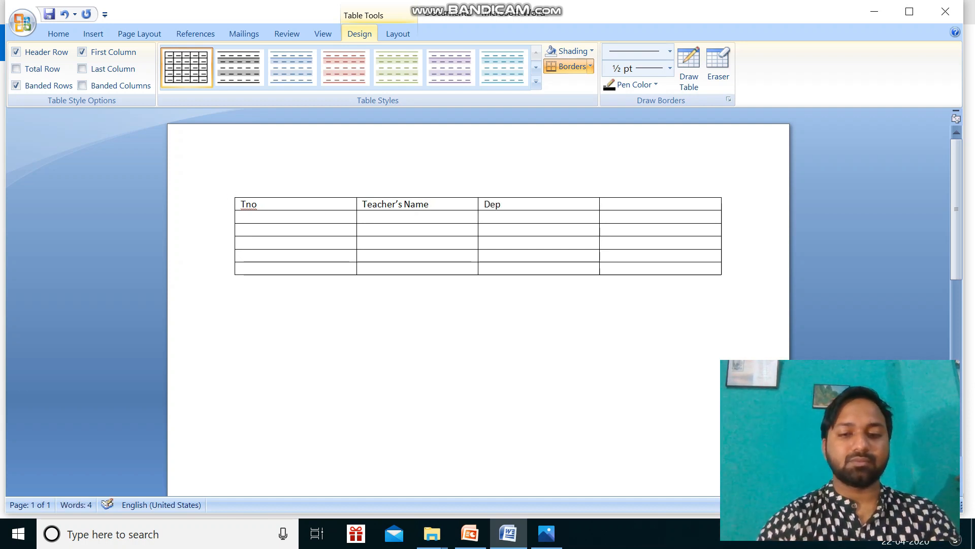
key("Tab")
type("Sal")
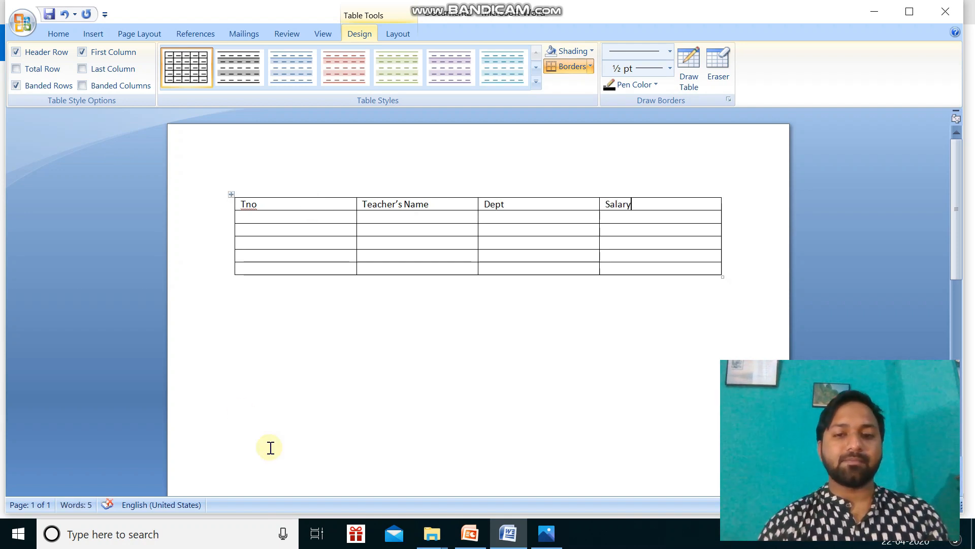
Consult the exercise in Photos again and fill the Word table's Tno column with 1, 2, 3 and 4 below the heading.
left_click(546, 536)
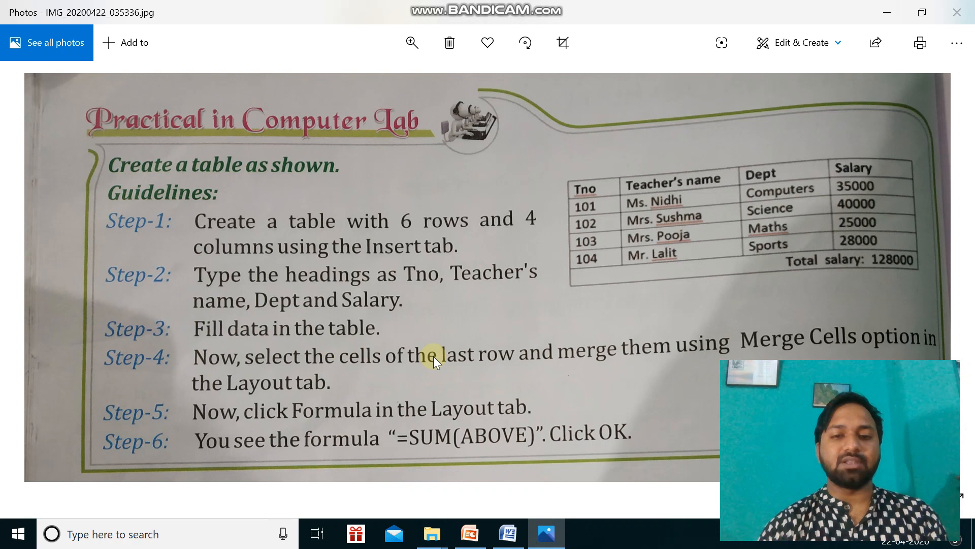
left_click(506, 534)
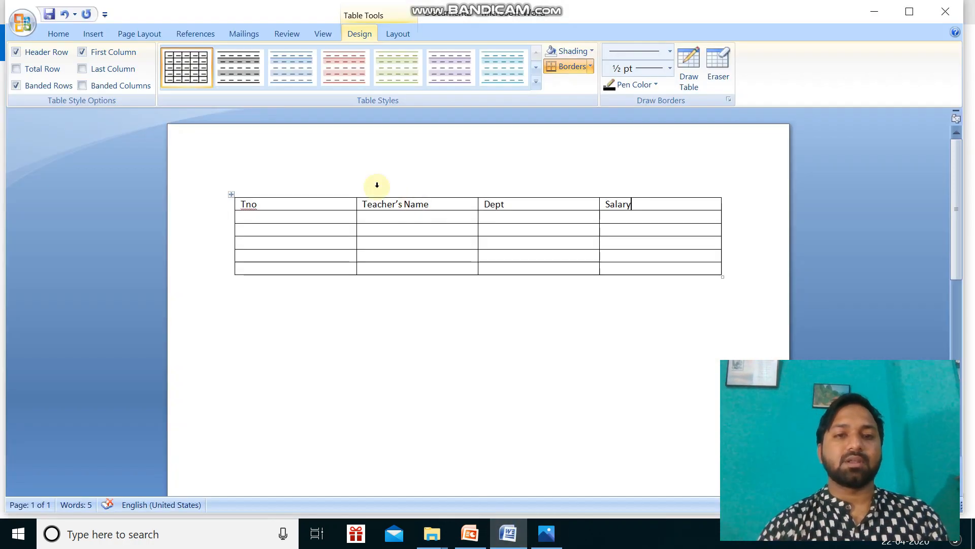
left_click(308, 217)
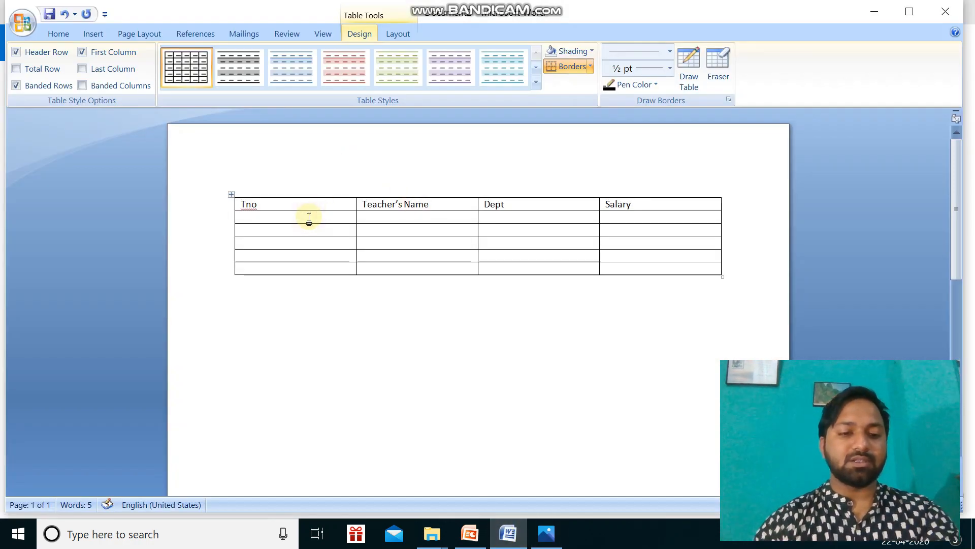
type("1")
left_click(308, 231)
type("2")
left_click(307, 245)
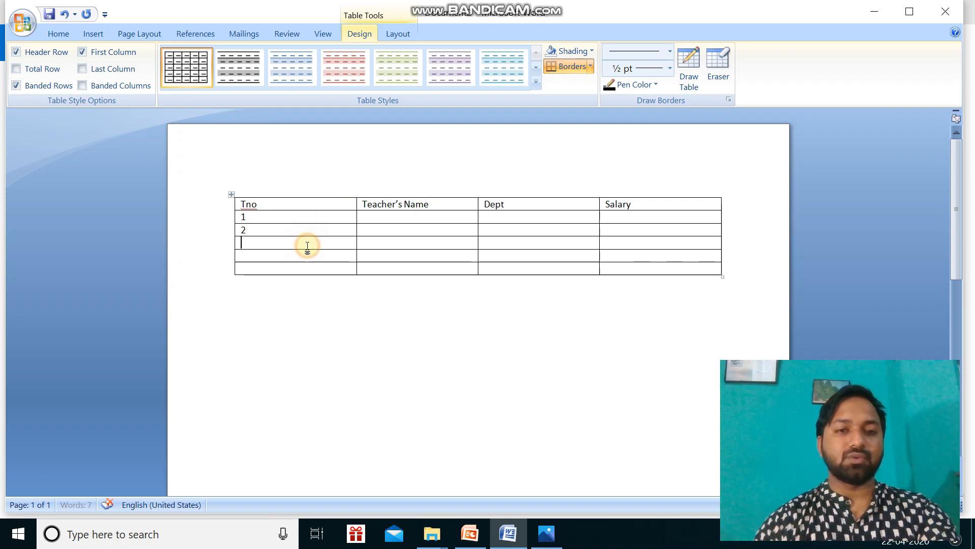
type("3")
left_click(306, 254)
type("4")
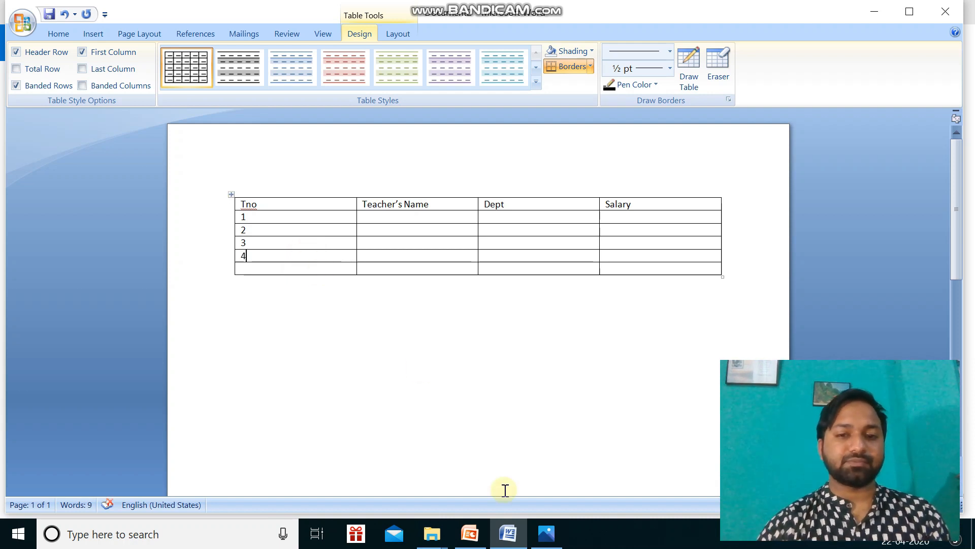
Review the sample table in Photos and enter a teacher's first name for each of Tno 1 to 4 in the Word table.
left_click(546, 534)
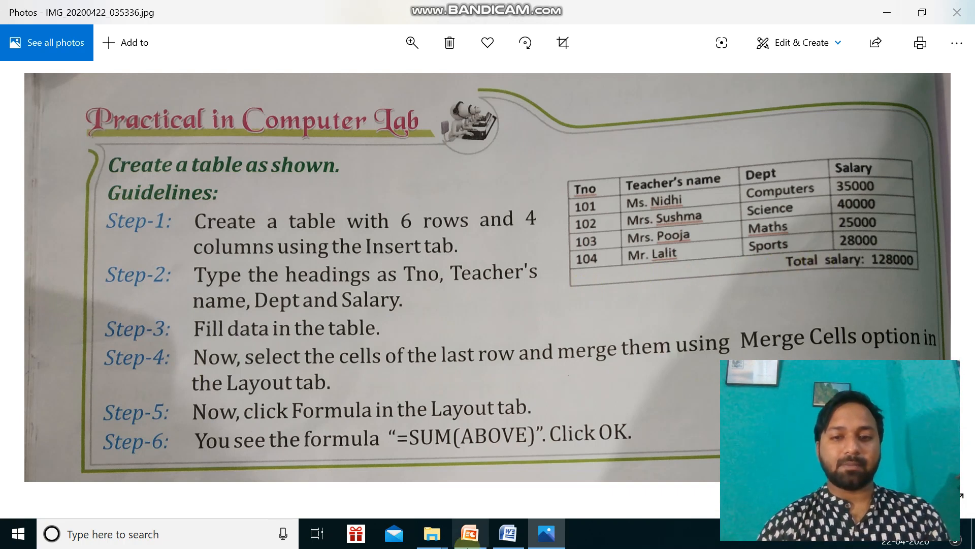
left_click(507, 543)
left_click(394, 217)
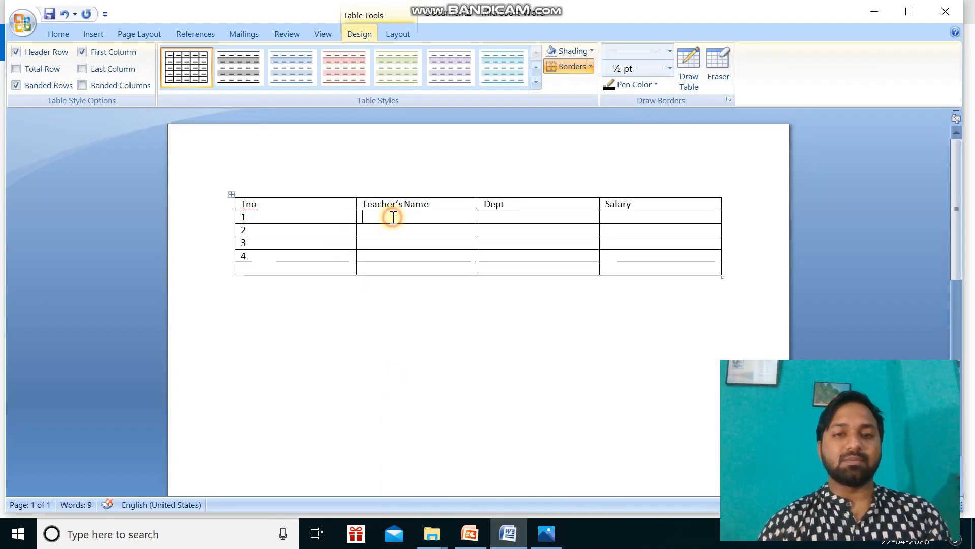
type("Rahul")
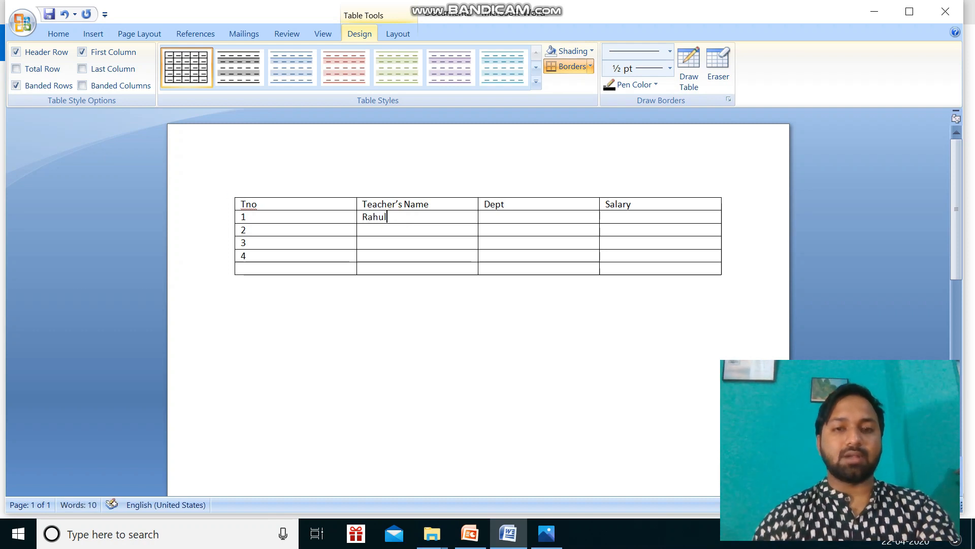
left_click(383, 235)
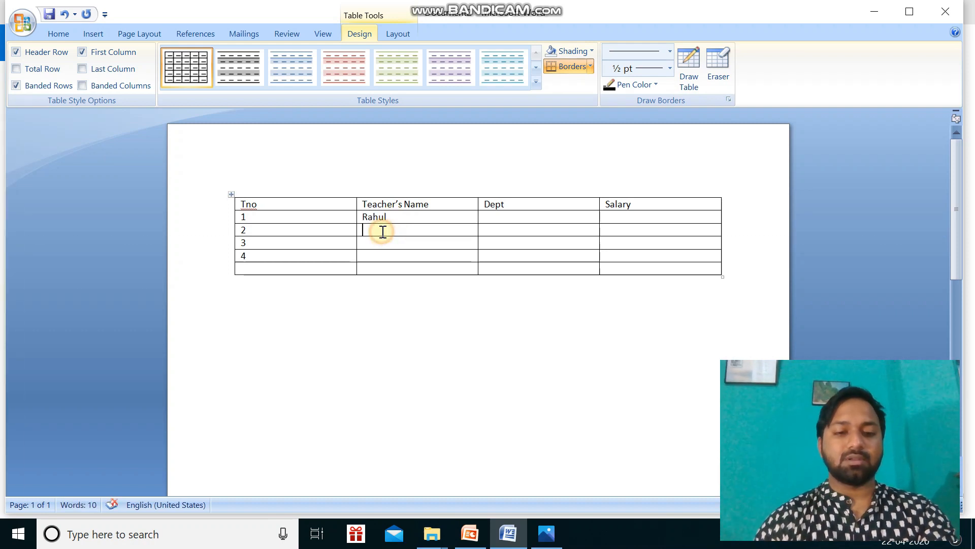
type("Ajay")
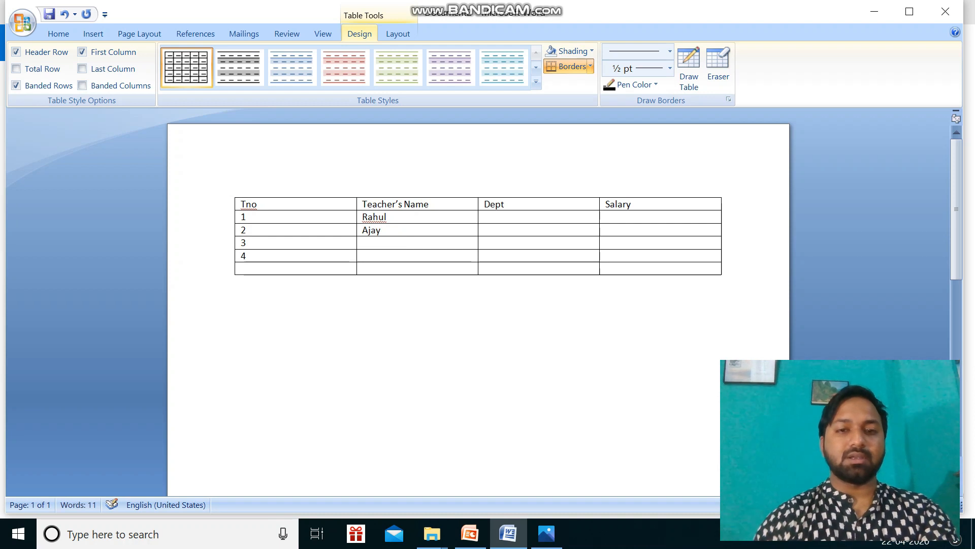
left_click(381, 244)
type("Priya")
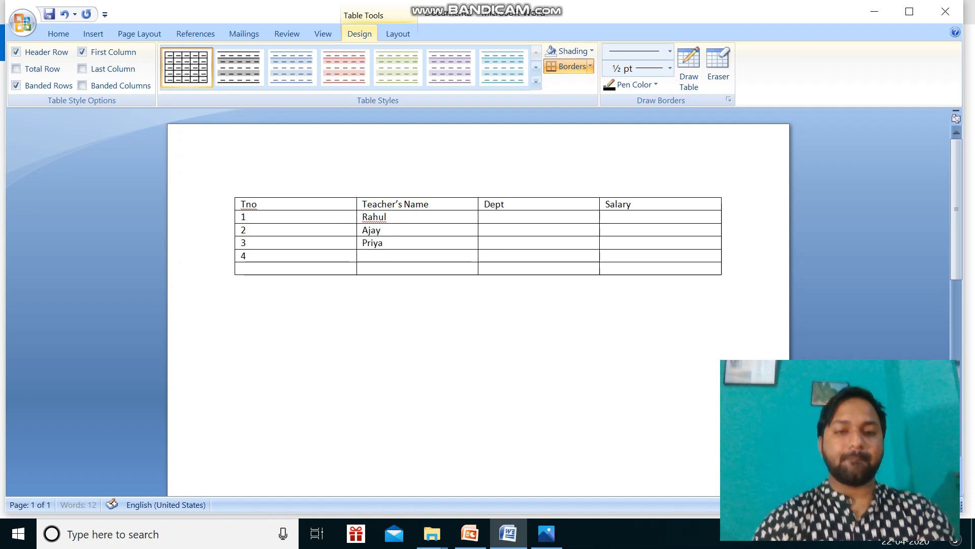
left_click(381, 256)
type("Ras")
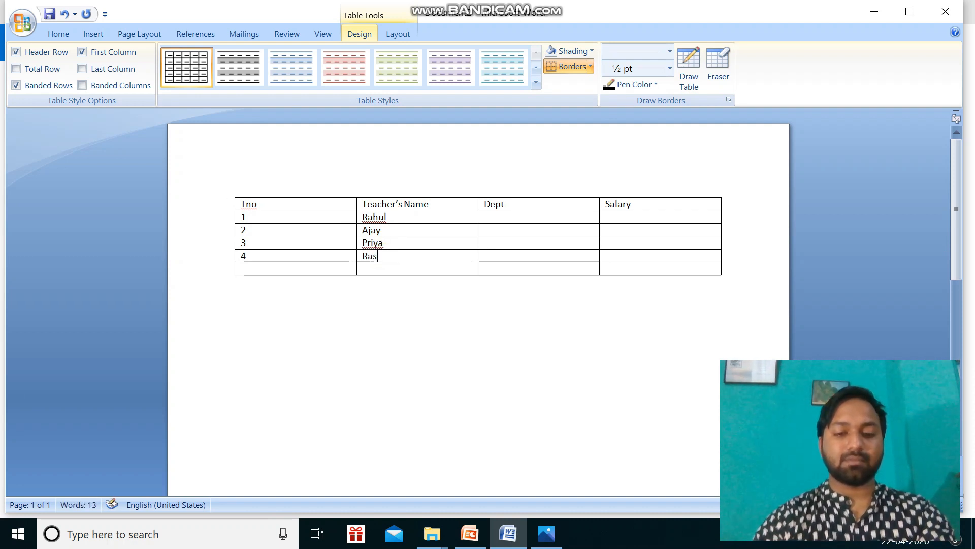
type("hmi")
left_click(383, 256)
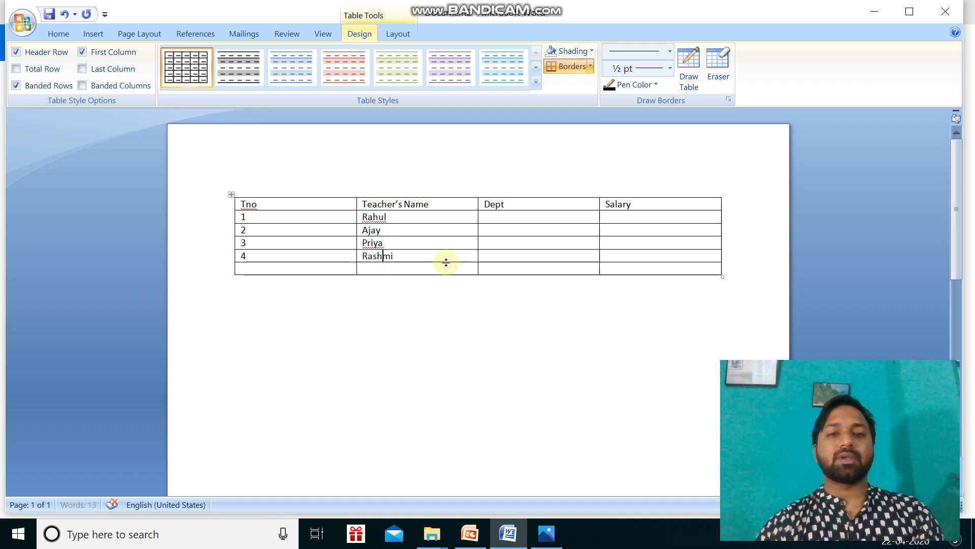
Fill the Dept column for Tno 1 to 4 with Computer, Science, Social and Hindi.
left_click(493, 218)
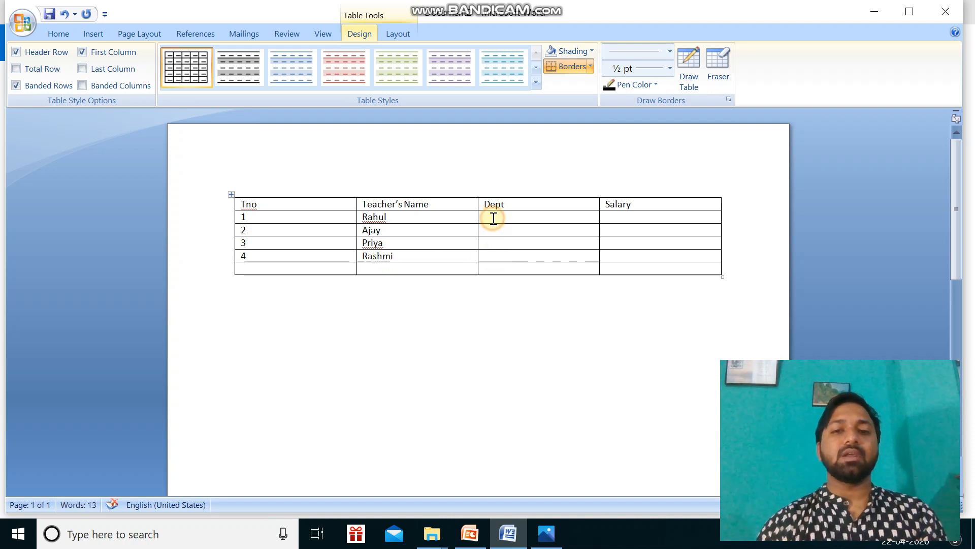
type("C")
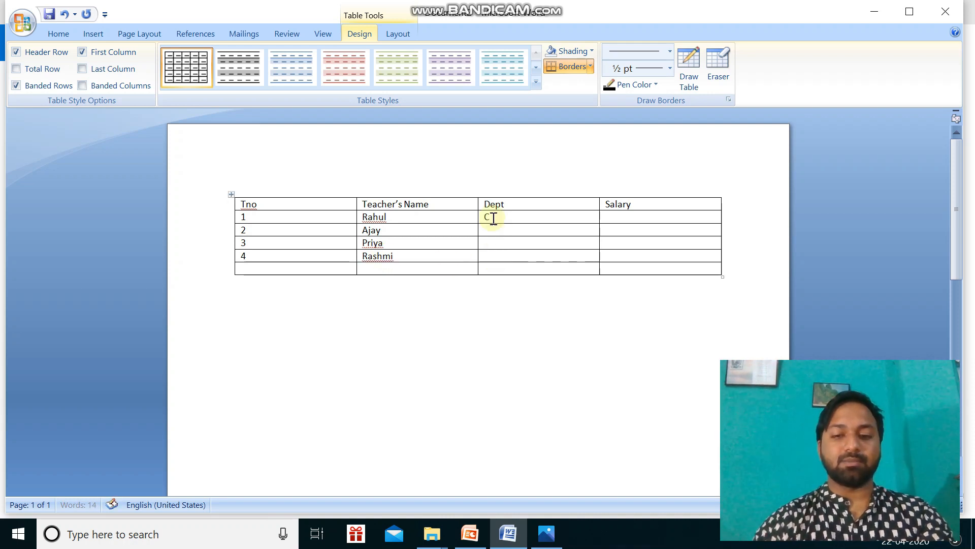
type("omp")
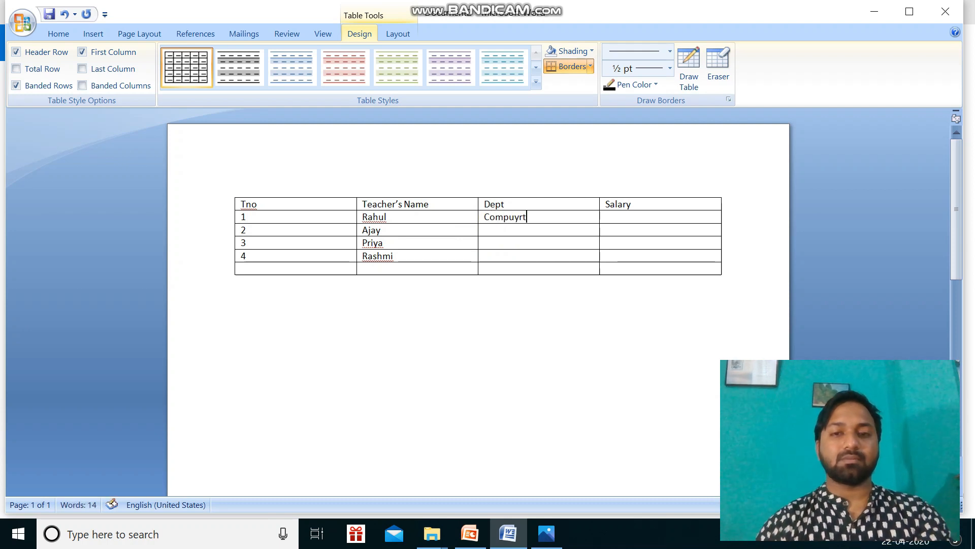
type("uter")
left_click(503, 231)
type("Sci")
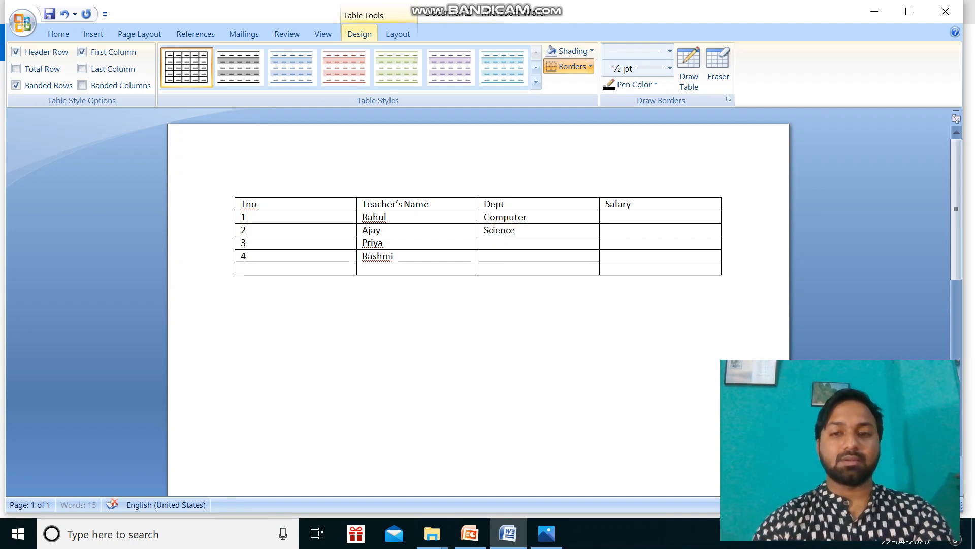
type("ence")
left_click(504, 241)
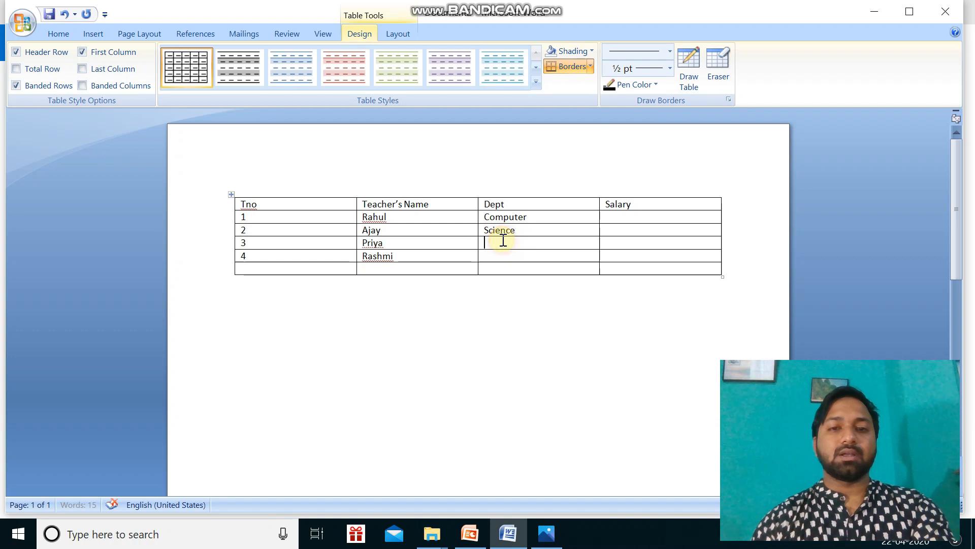
type("S")
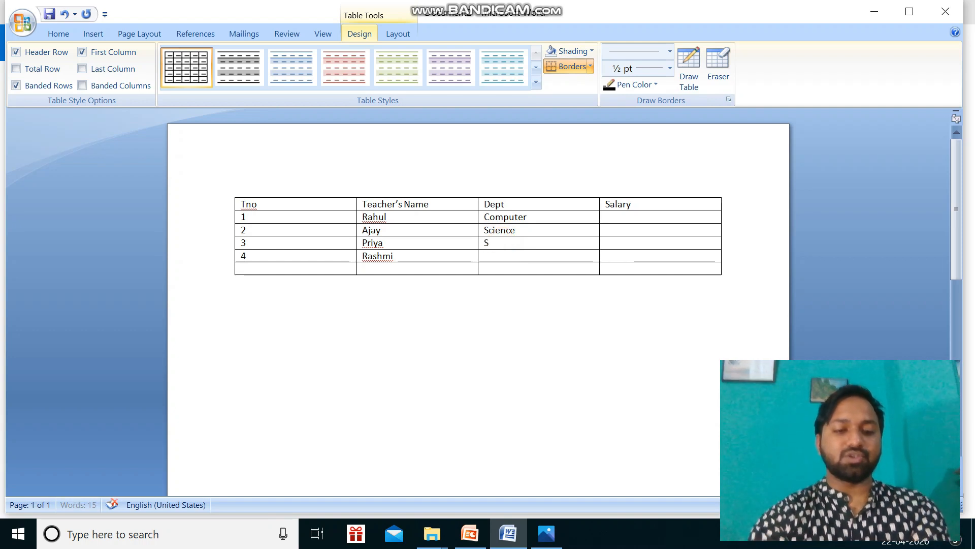
type("ocial")
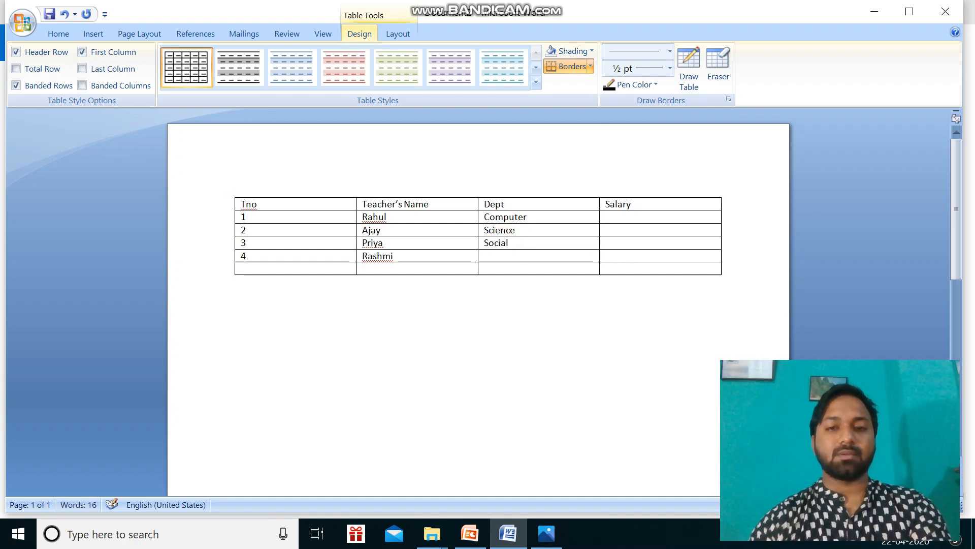
left_click(507, 253)
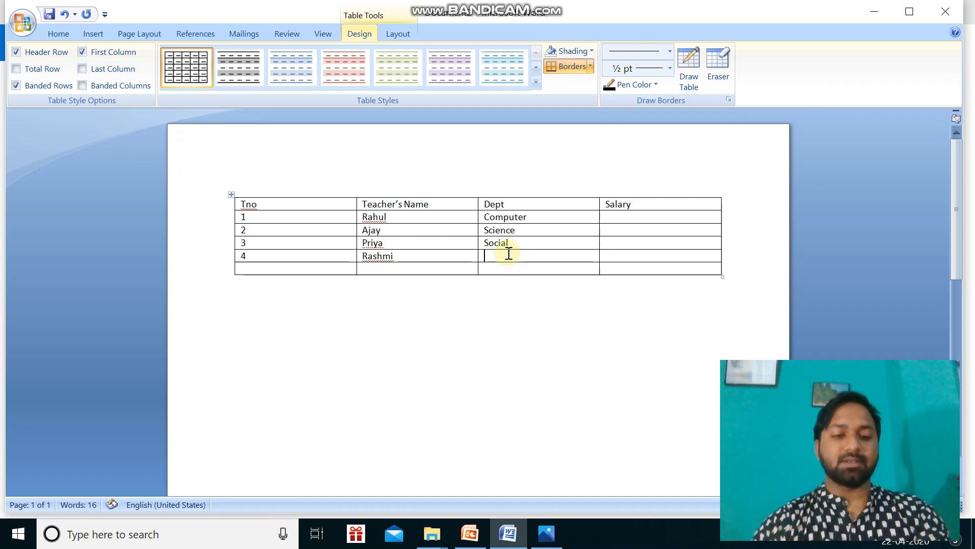
type("Hindi")
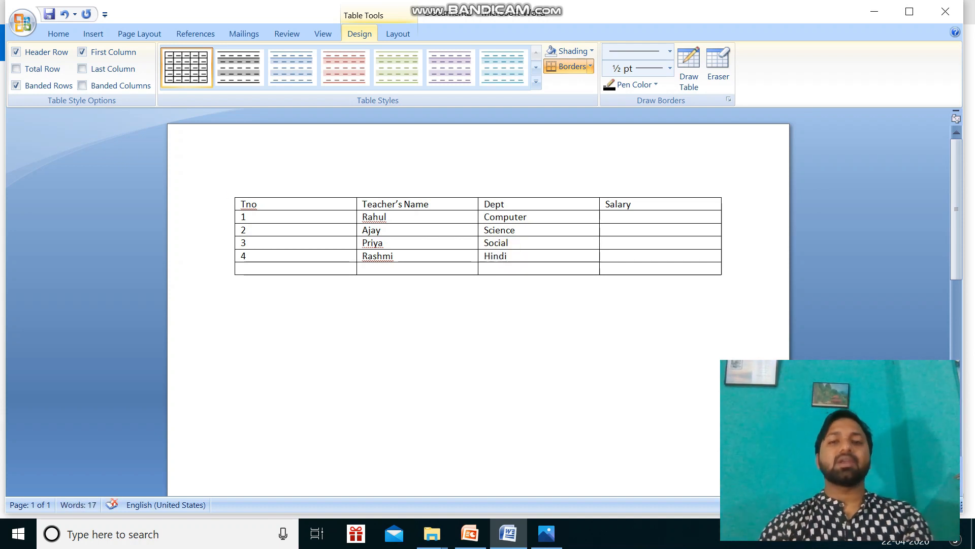
Enter the salaries 20000, 18000, 15000 and 12000 for Tno 1 to 4 in the Salary column.
left_click(631, 217)
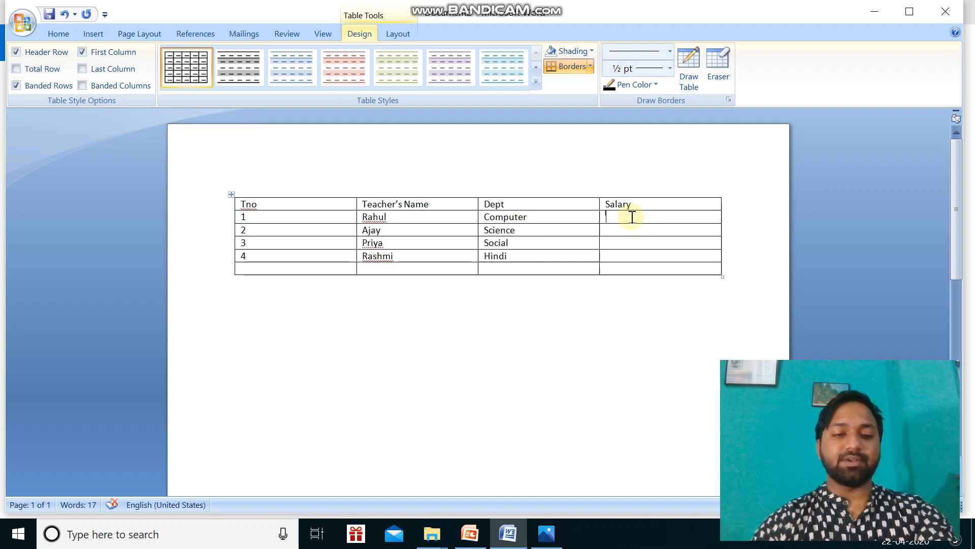
type("20000")
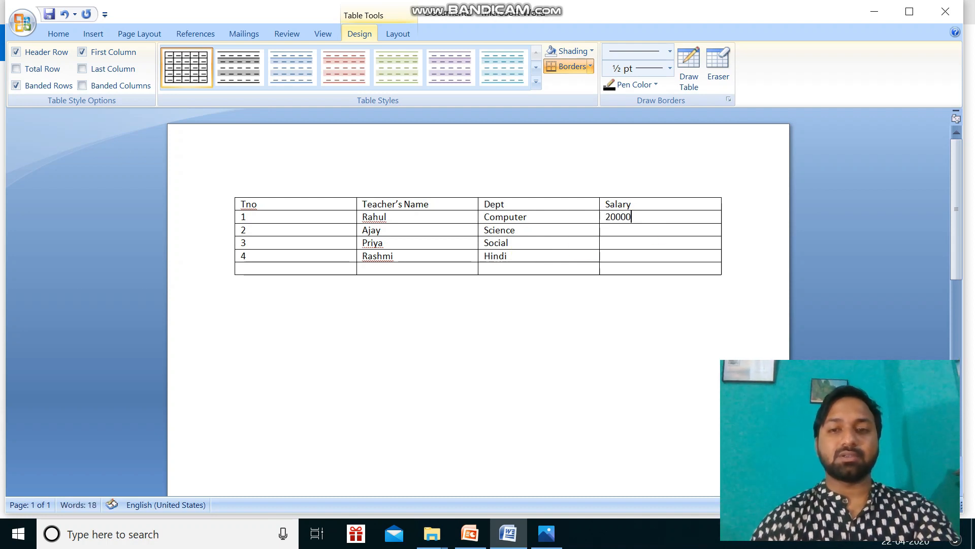
left_click(634, 231)
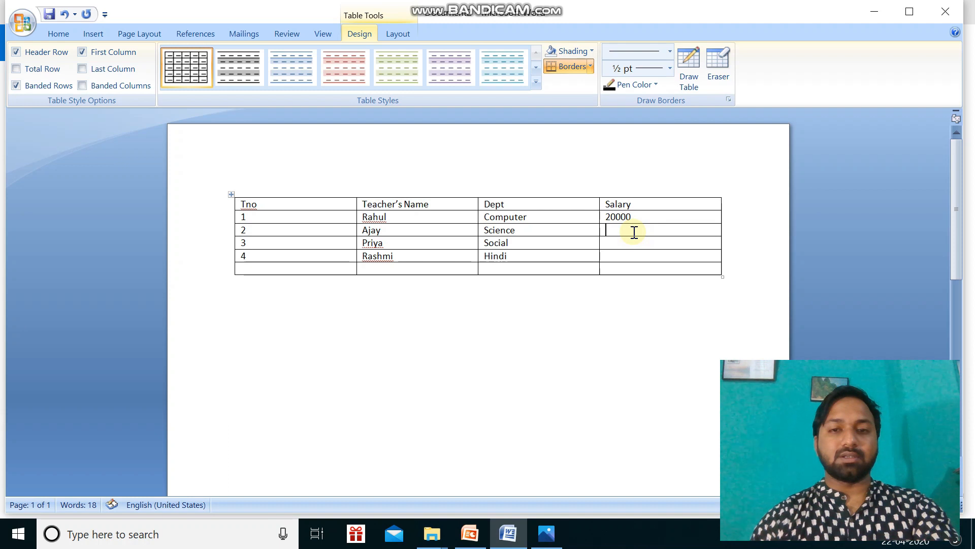
type("18000")
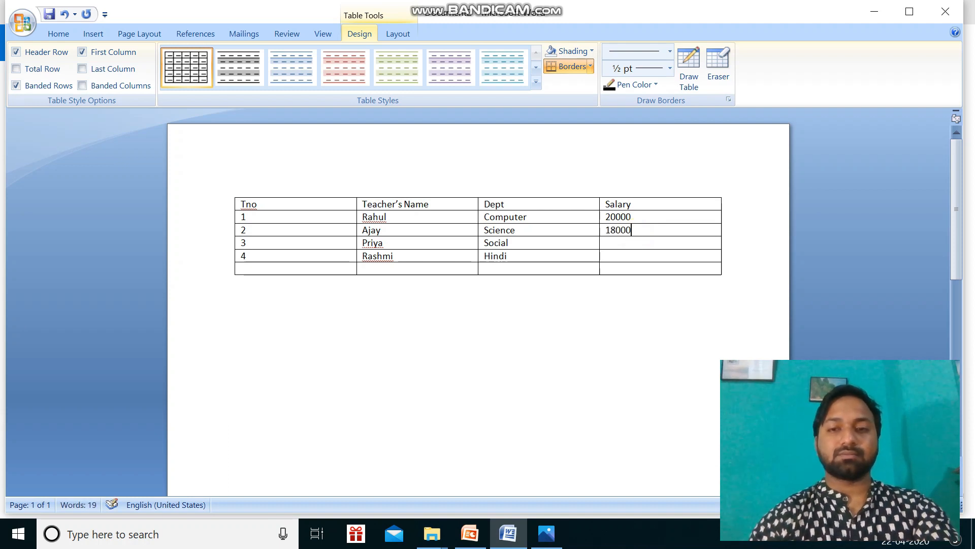
left_click(632, 243)
type("15000")
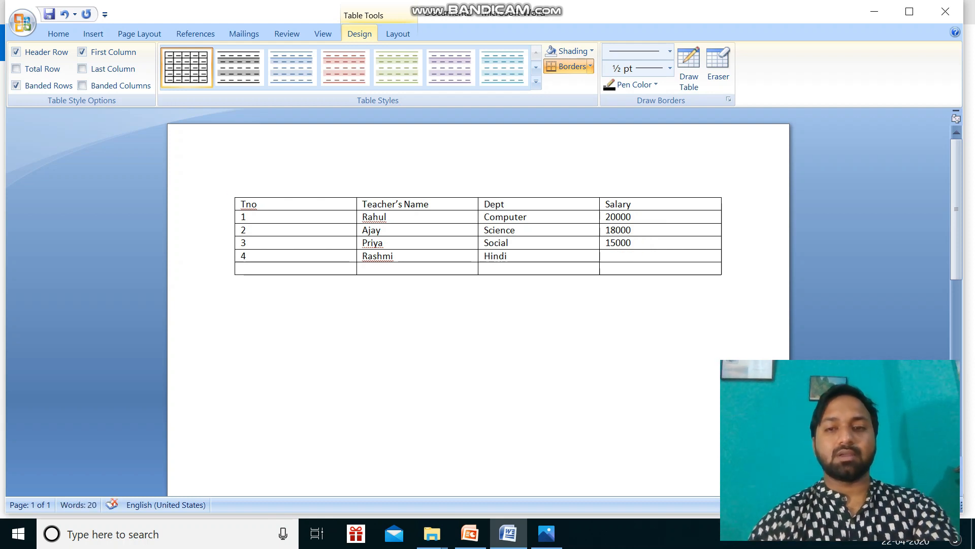
left_click(633, 255)
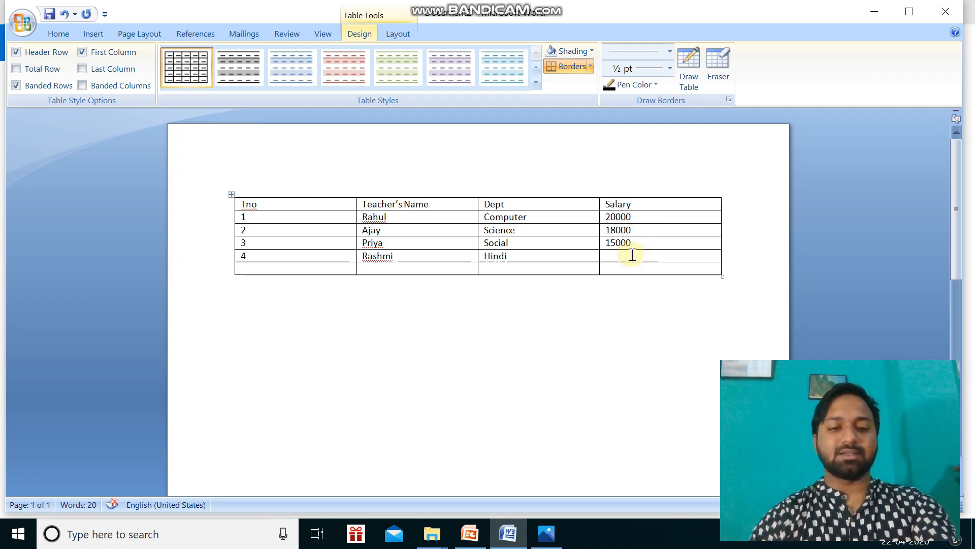
type("12000")
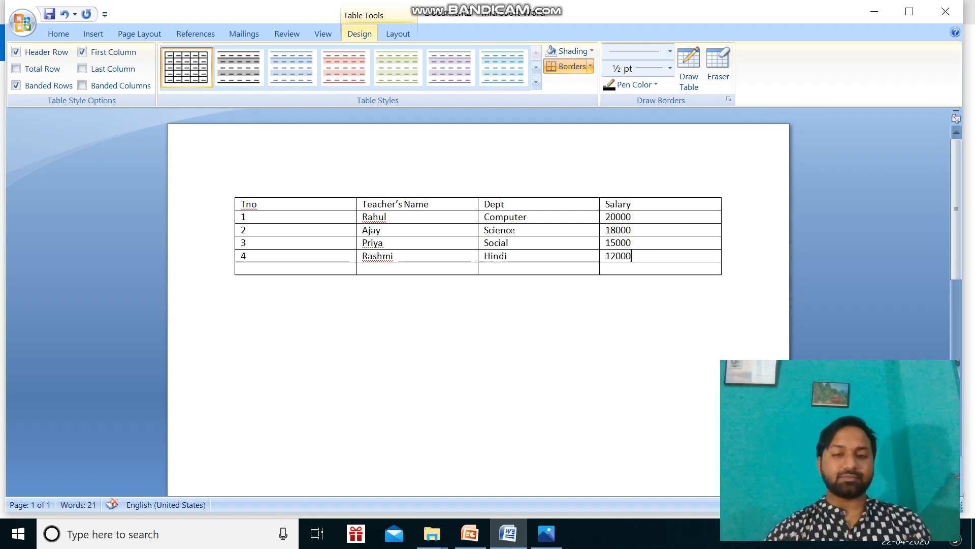
Check the exercise in Photos, then merge the four cells of the Word table's empty last row into one.
left_click(546, 533)
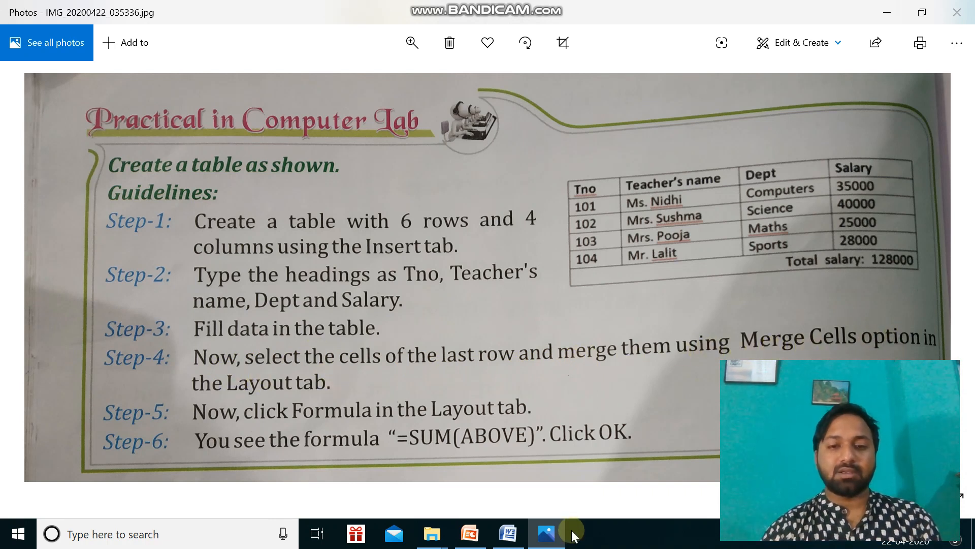
left_click(551, 537)
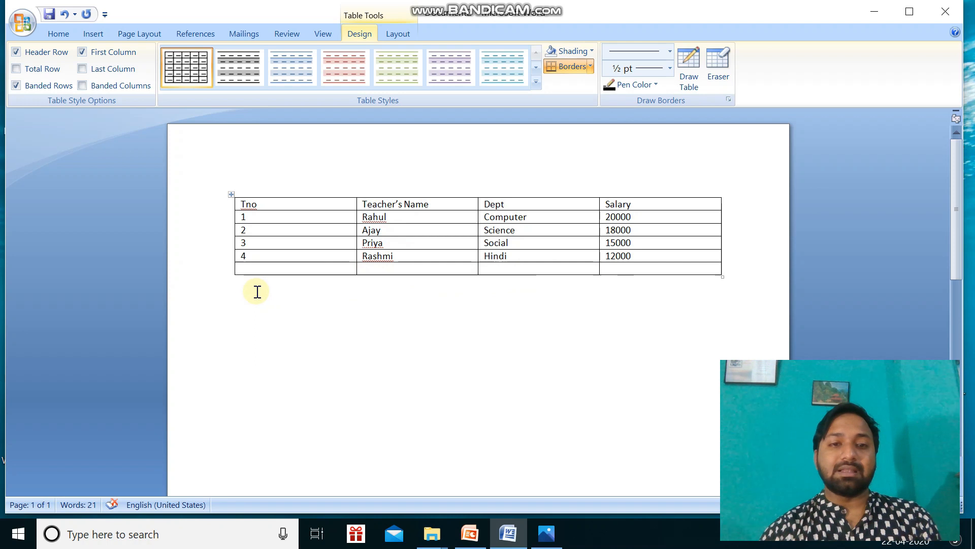
left_click_drag(239, 272, 705, 275)
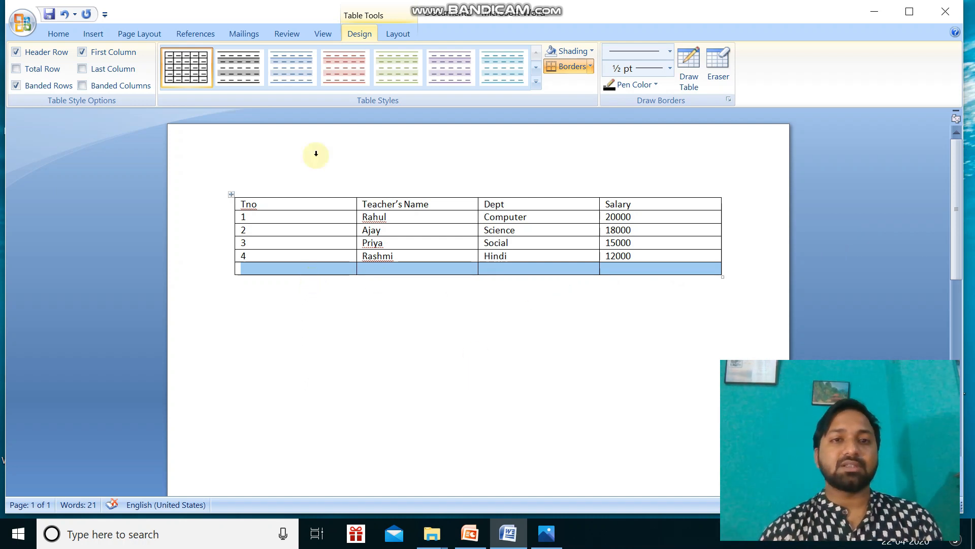
left_click(393, 36)
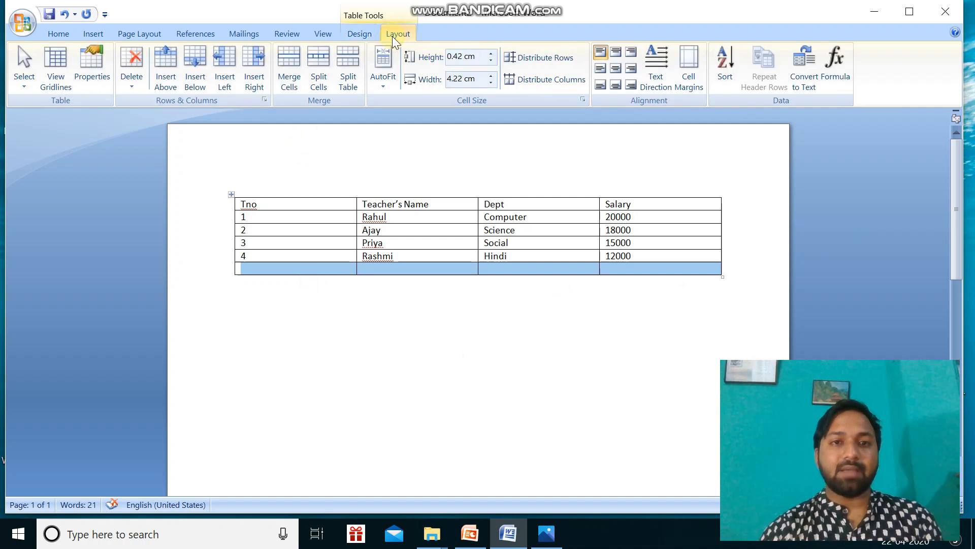
left_click(291, 90)
left_click(463, 400)
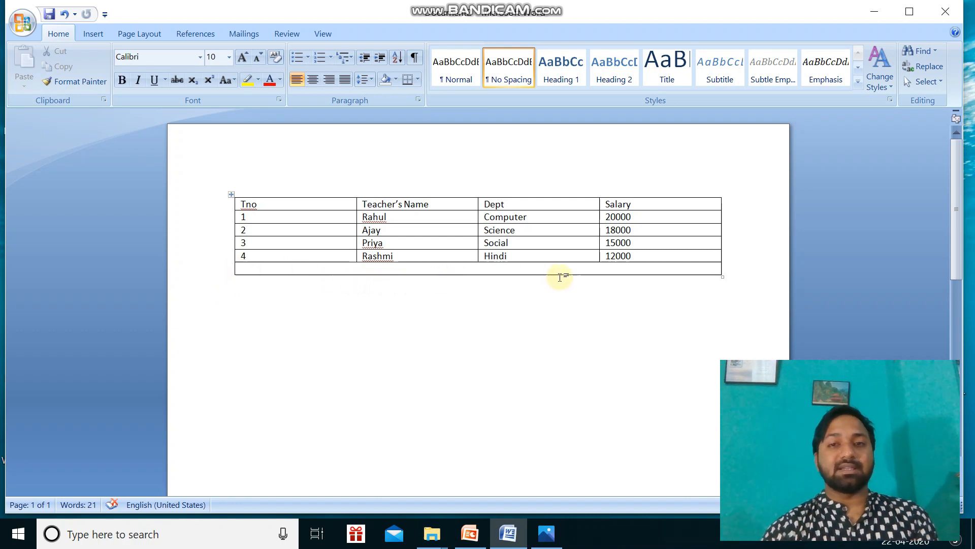
Consult the exercise in Photos and insert the formula =SUM(ABOVE) in the Word table's merged last row.
left_click(547, 540)
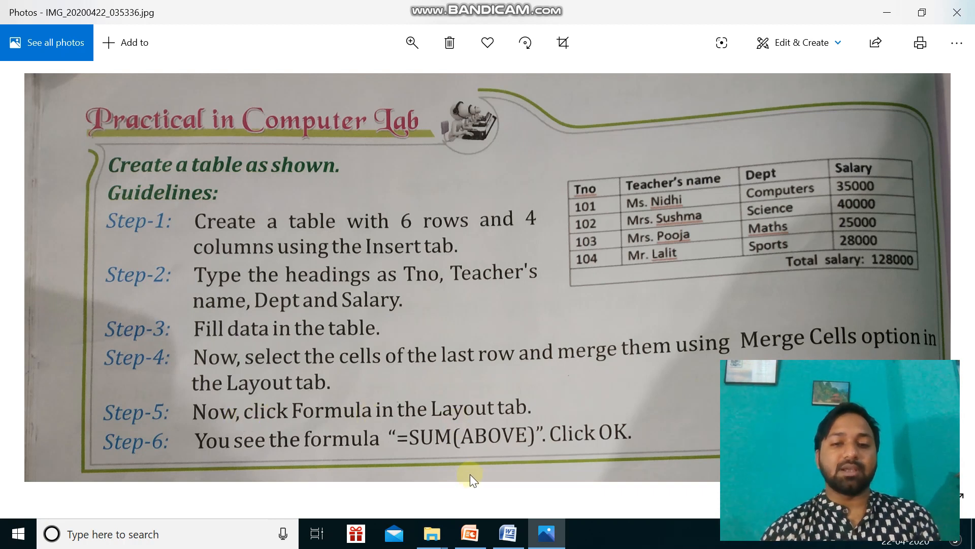
left_click(508, 533)
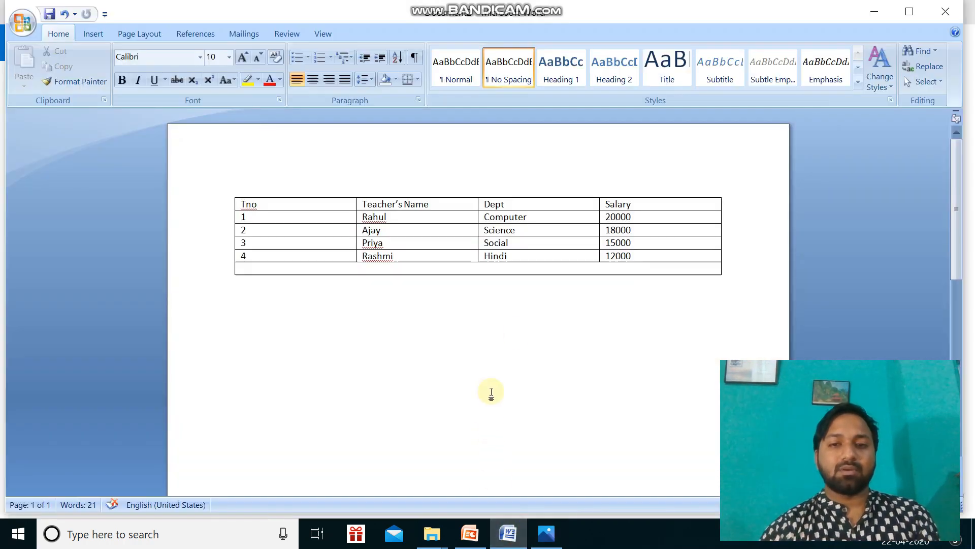
left_click(464, 270)
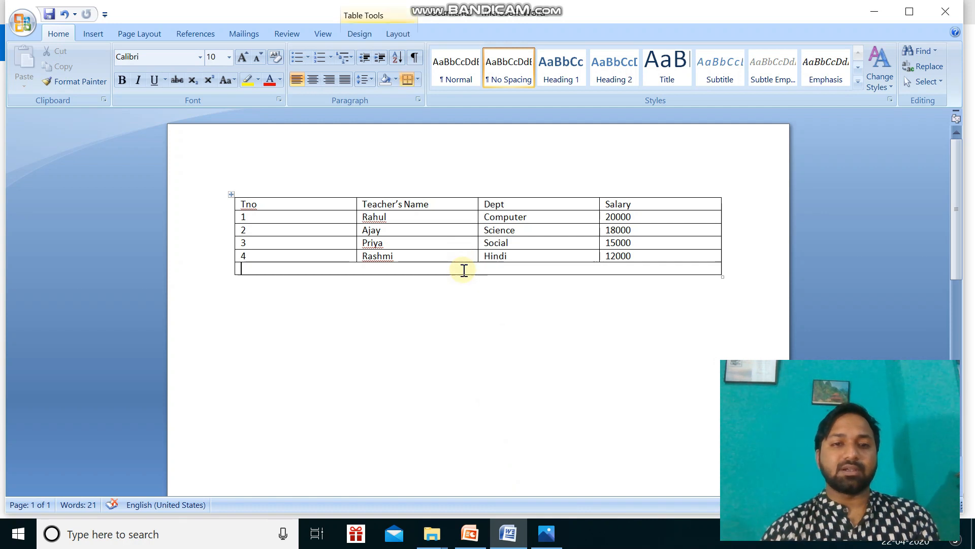
left_click(391, 36)
left_click(838, 71)
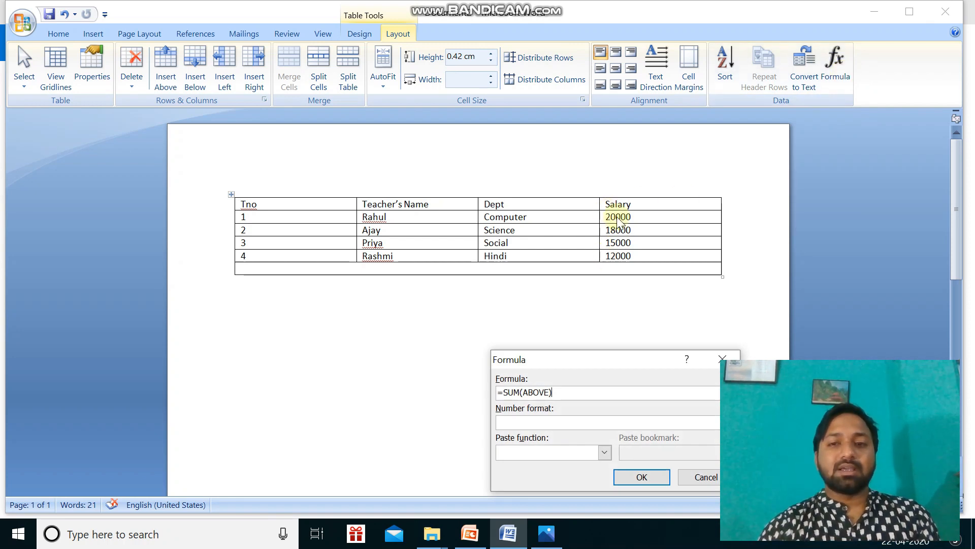
left_click(547, 533)
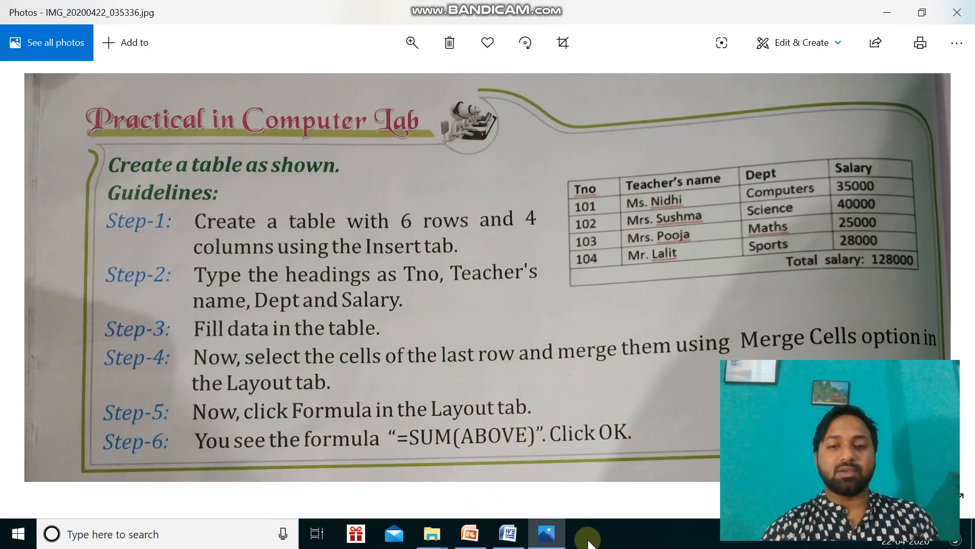
left_click(510, 540)
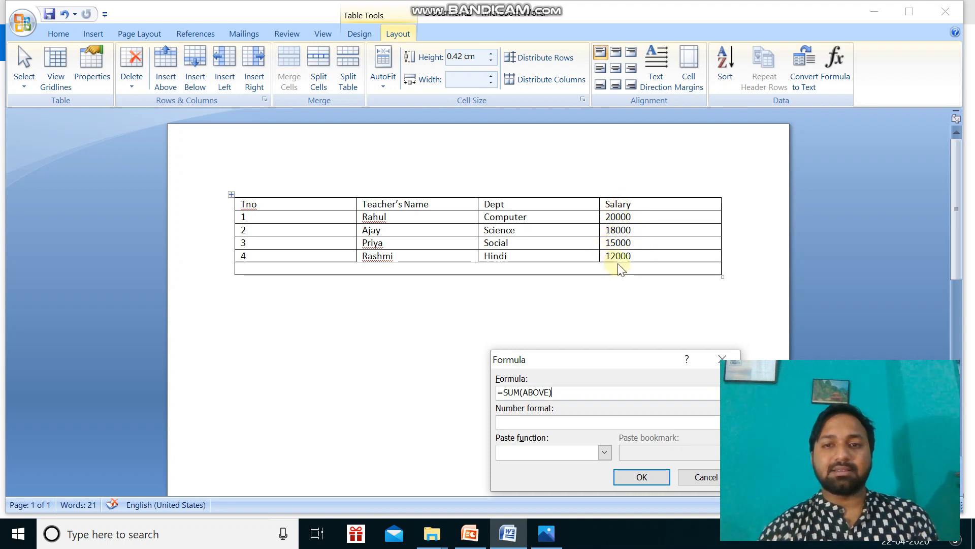
left_click(589, 270)
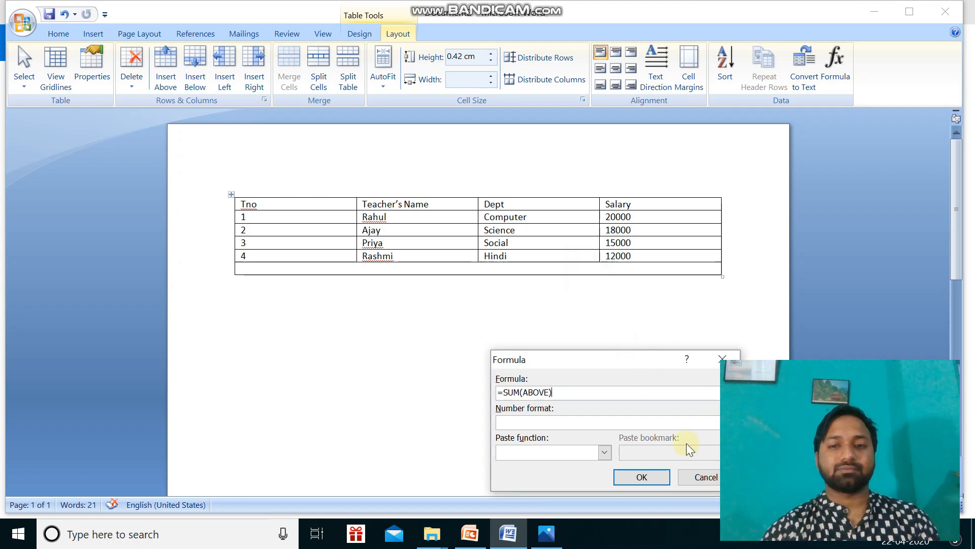
left_click(647, 476)
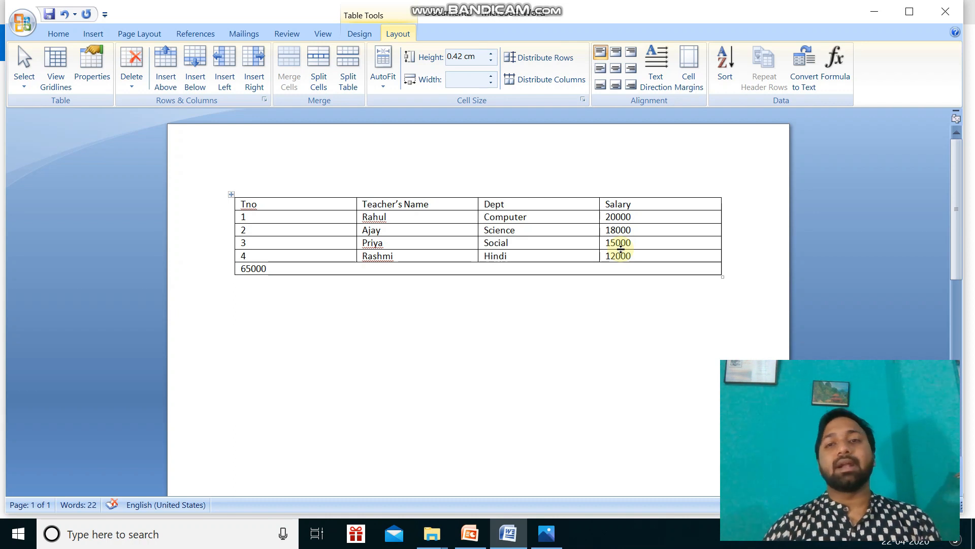
Add the label "Total Salary:" in front of the sum in the table's merged last row.
left_click(241, 268)
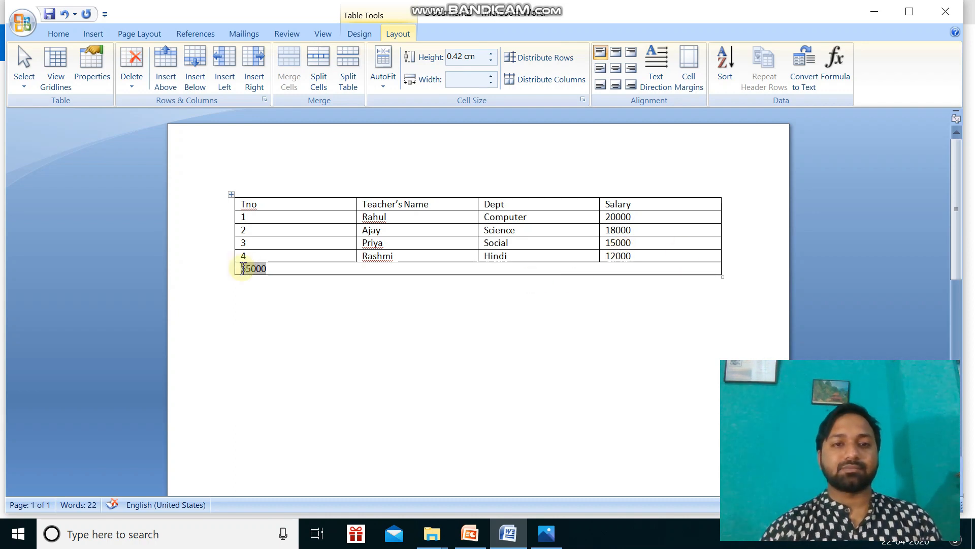
left_click(305, 340)
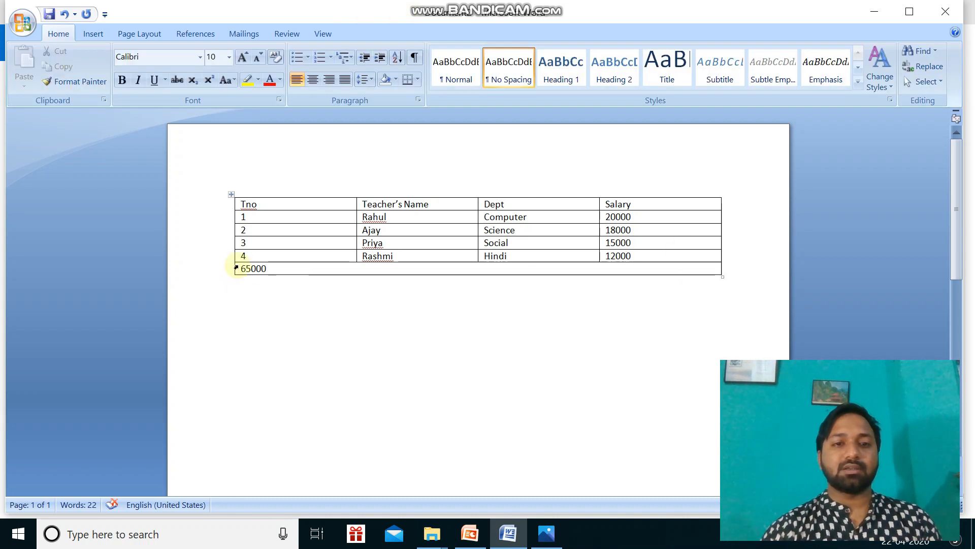
left_click(241, 268)
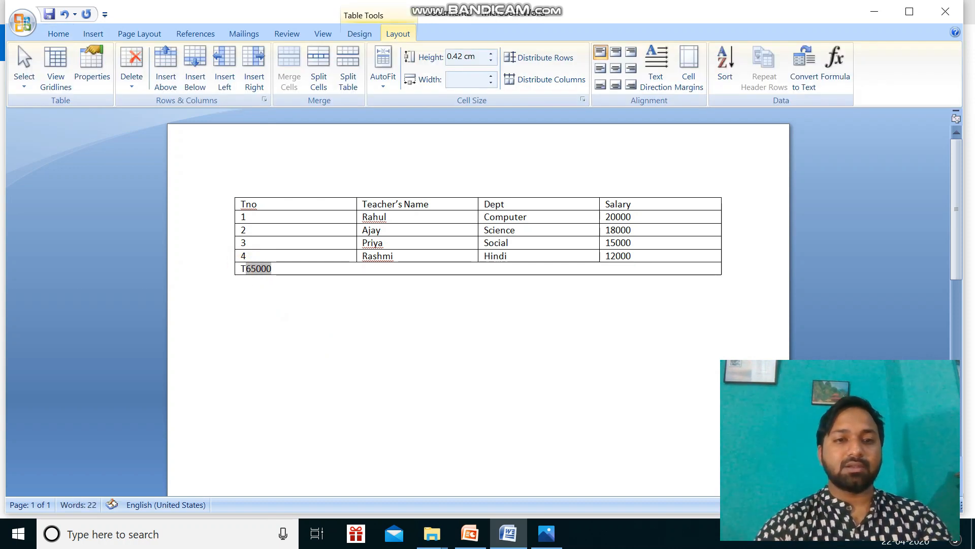
type("Total")
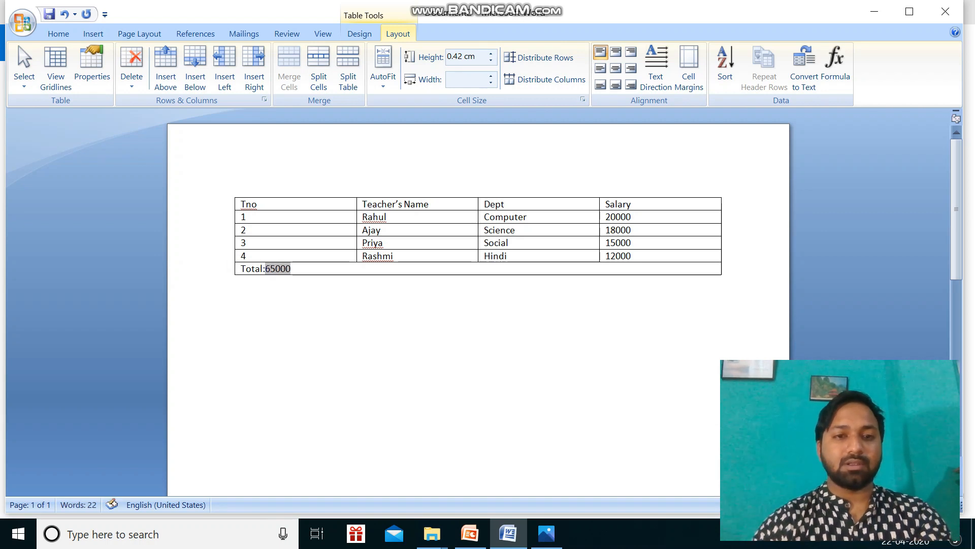
type(" Sal")
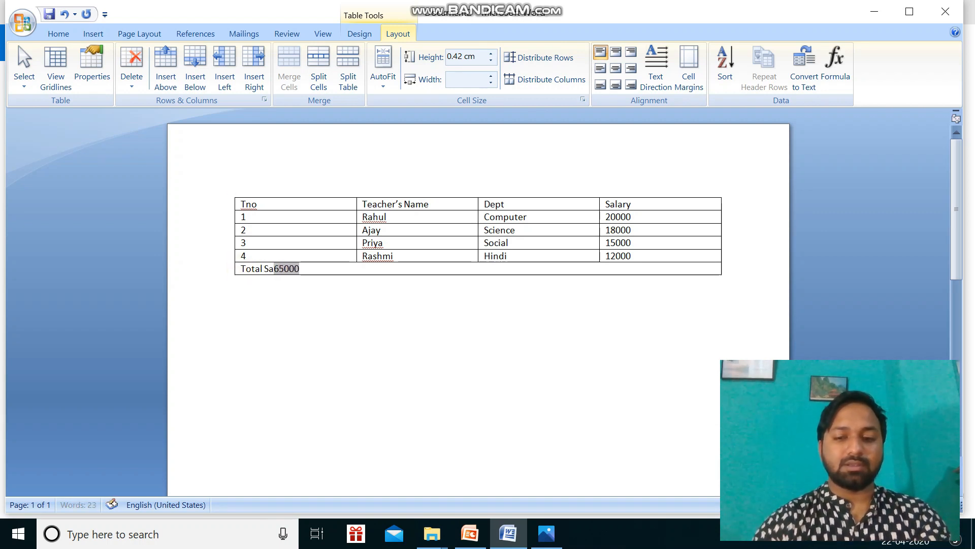
type("ar")
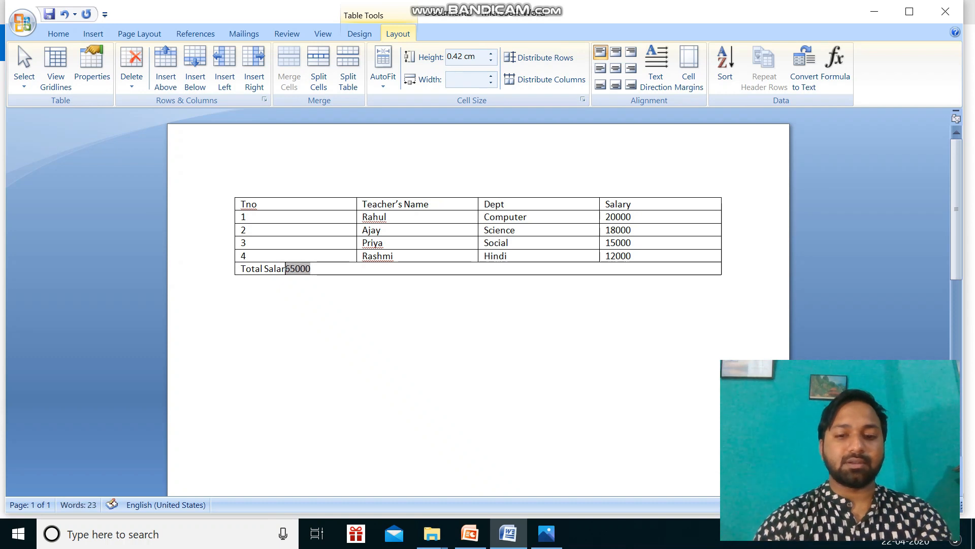
type("y:")
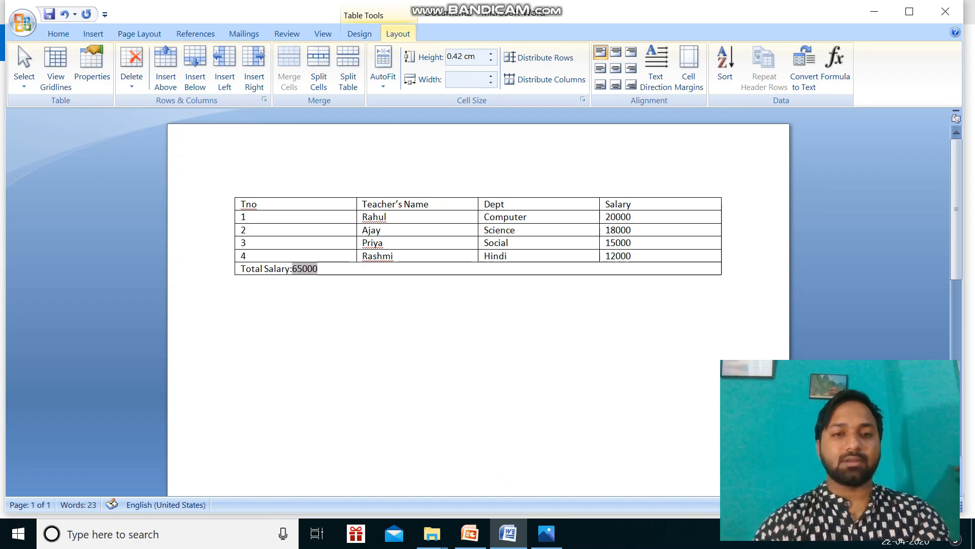
left_click(338, 338)
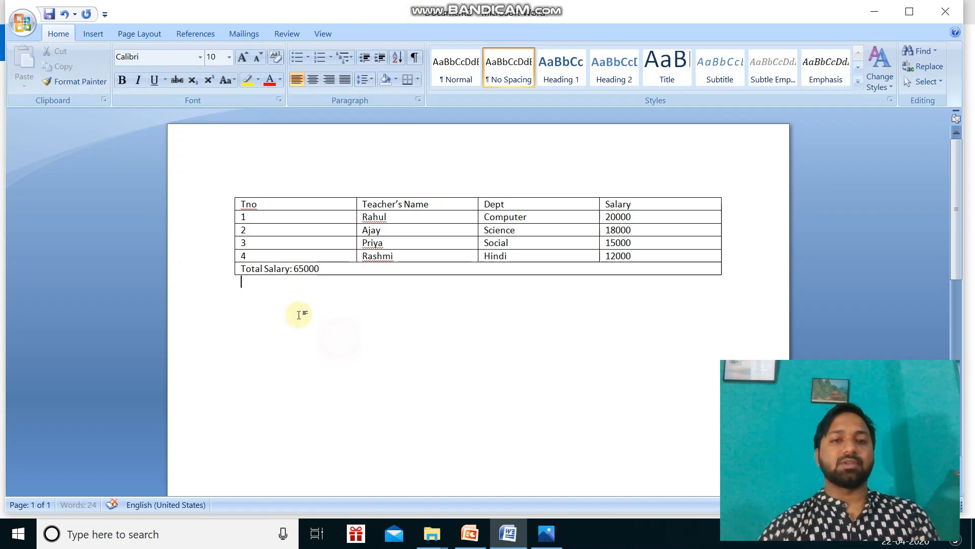
Shift the total salary text across the merged row until it sits beneath the Salary column, and switch to Photos for the exercise.
left_click(242, 270)
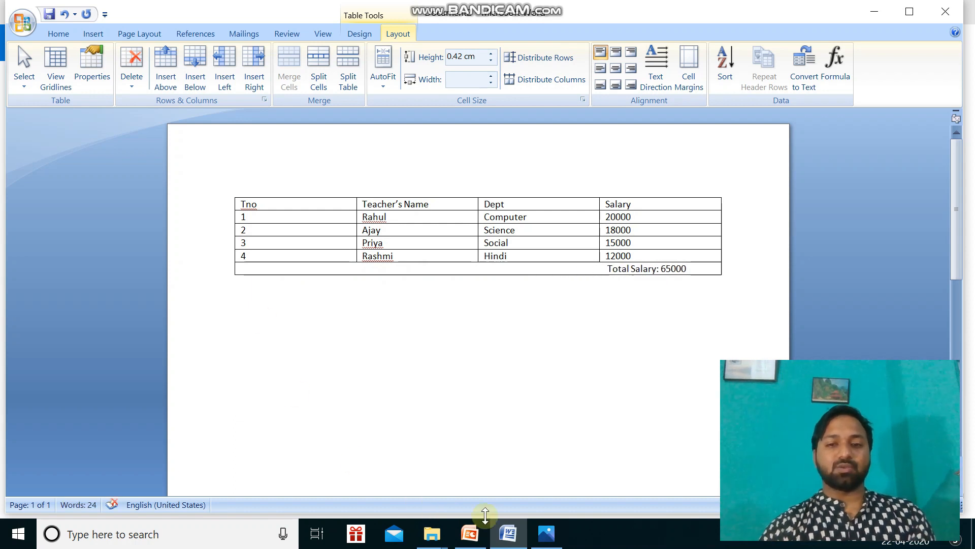
left_click(548, 534)
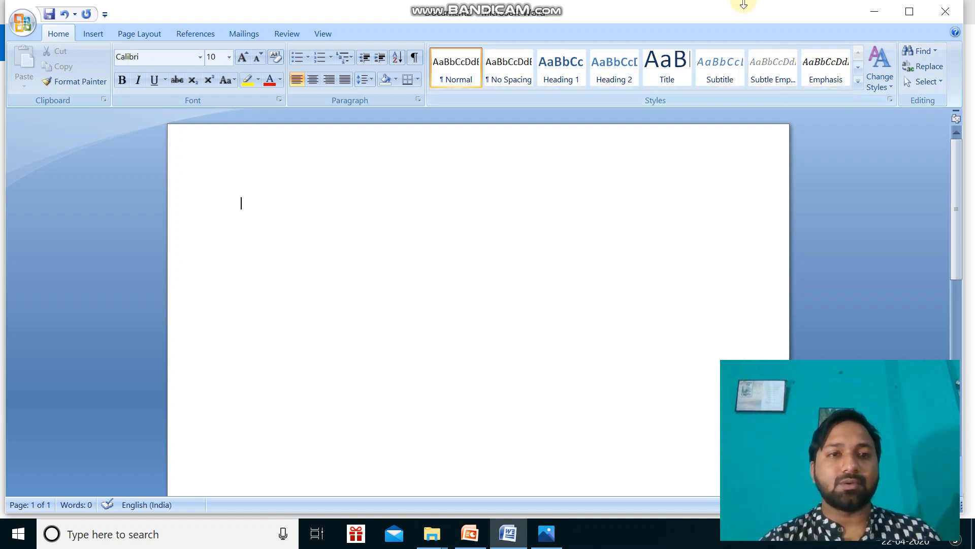
Insert a table with 5 columns and 3 rows in the blank document and enlarge it so its rows are much taller.
scroll(394, 72, "down", 1)
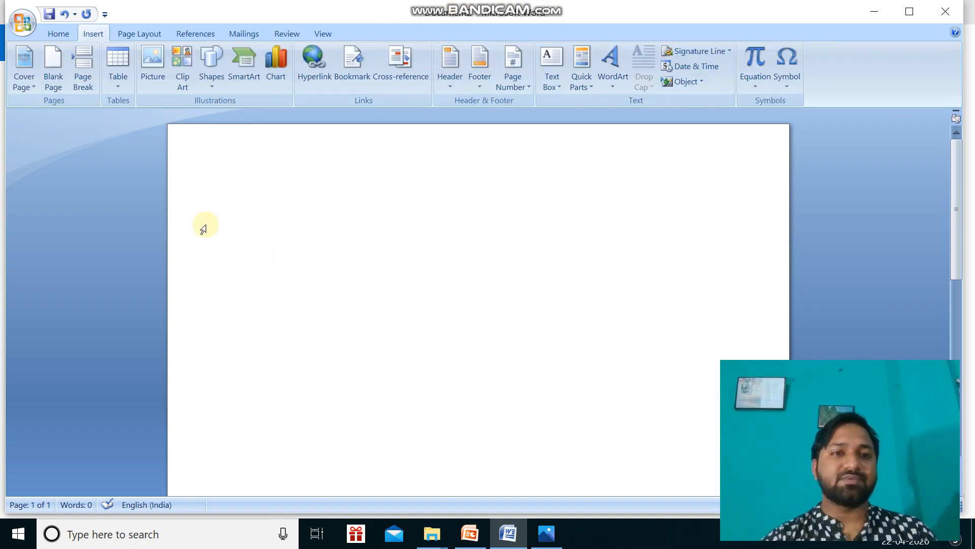
left_click(117, 82)
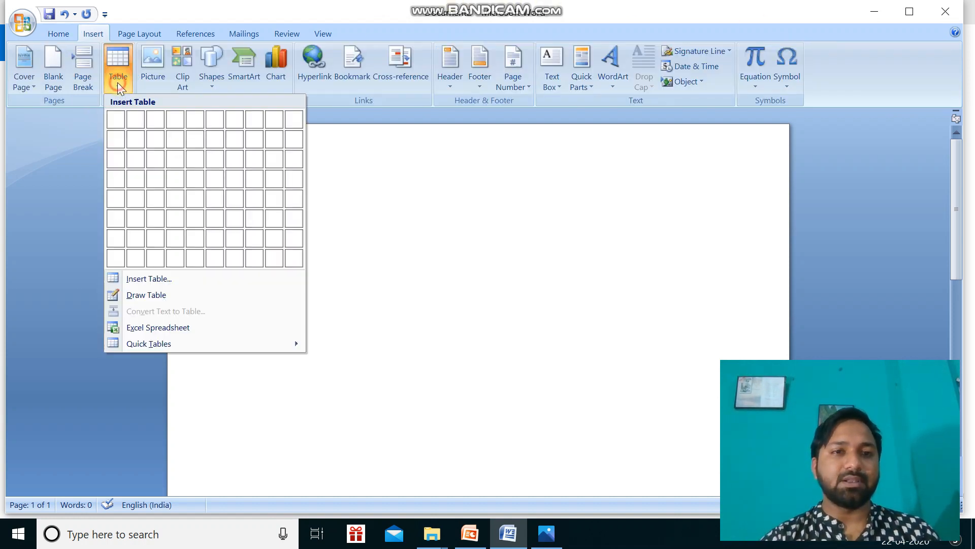
left_click(148, 278)
left_click(523, 201)
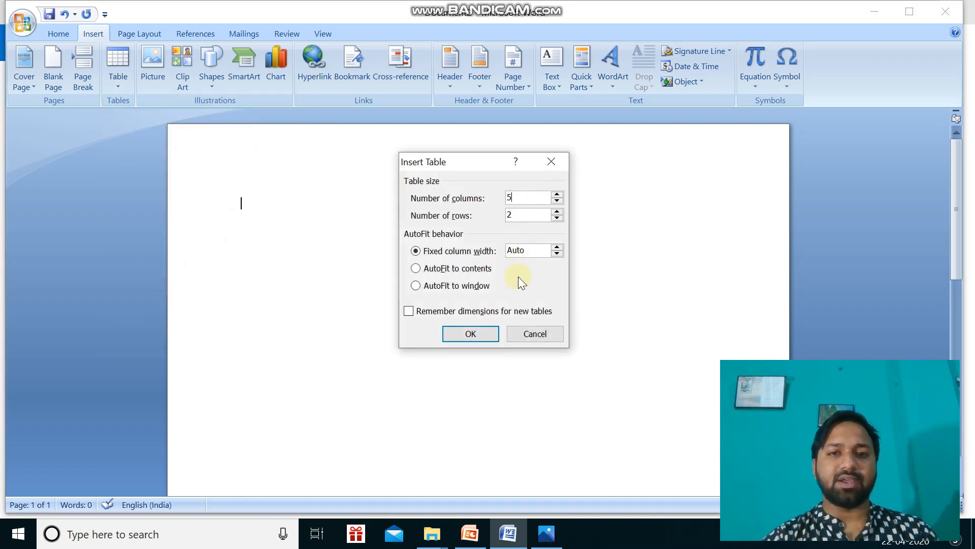
left_click(522, 216)
key("BackSpace")
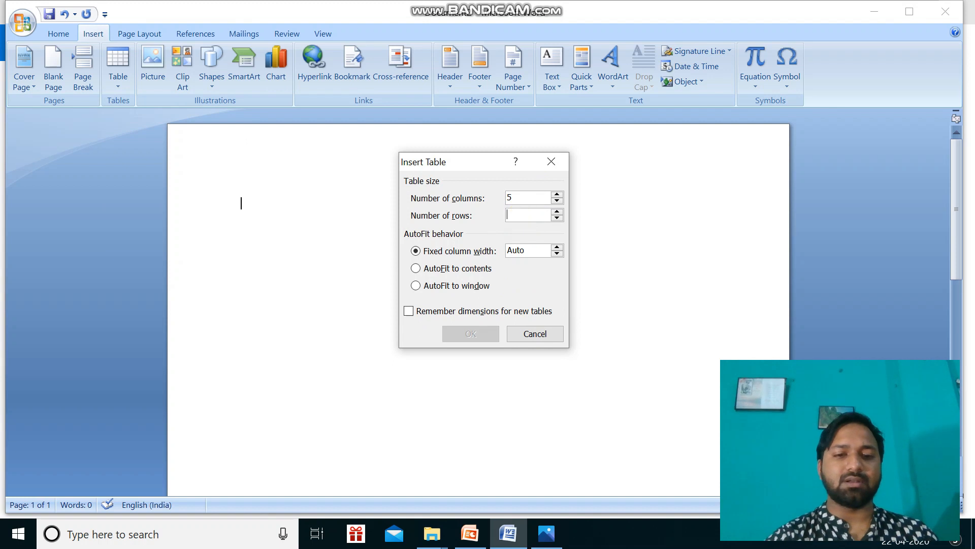
type("3")
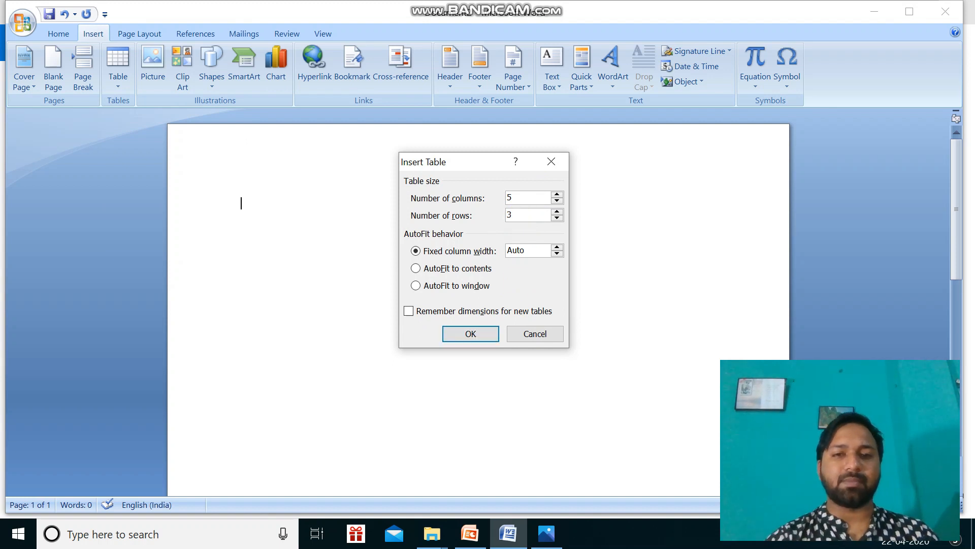
left_click(483, 337)
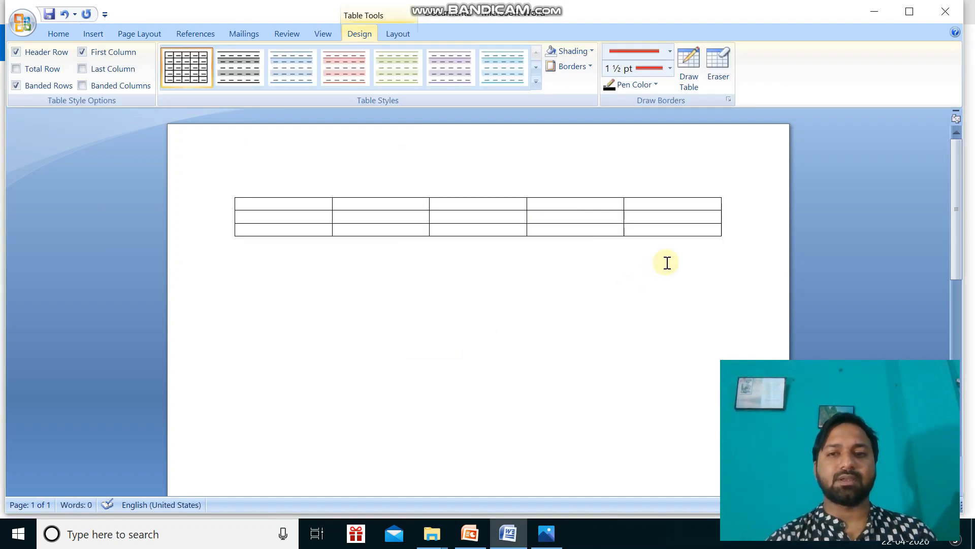
left_click_drag(721, 237, 729, 336)
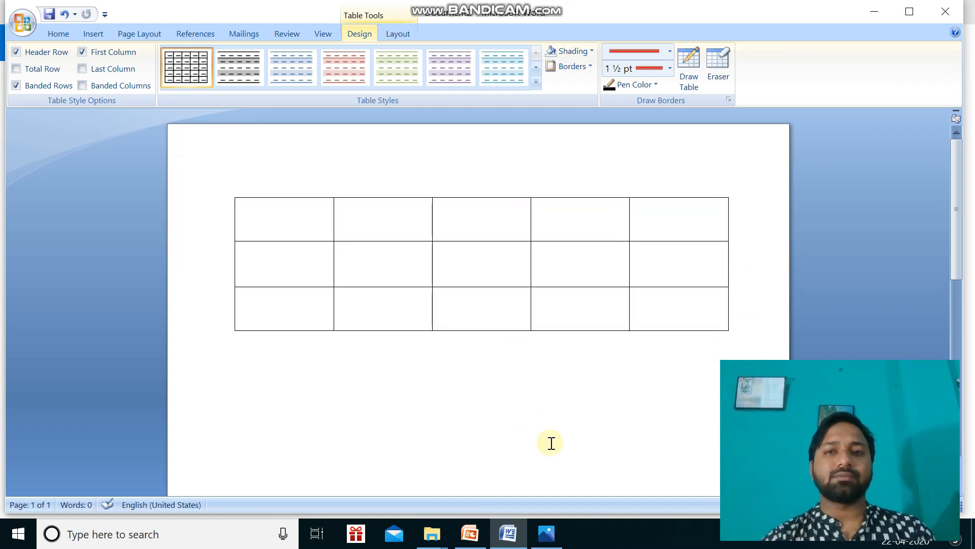
left_click(269, 381)
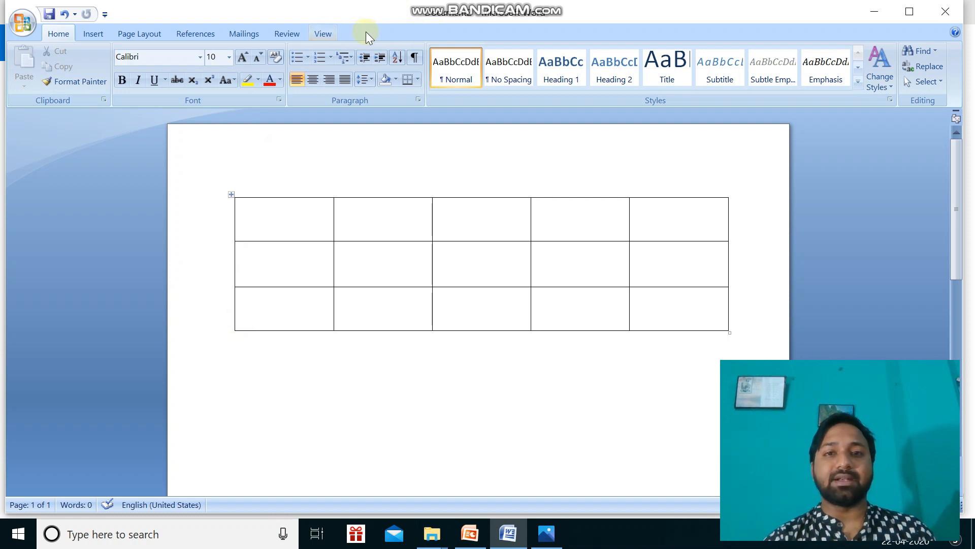
Open the table's Borders and Shading settings and choose the double wavy line style for all borders.
left_click(271, 224)
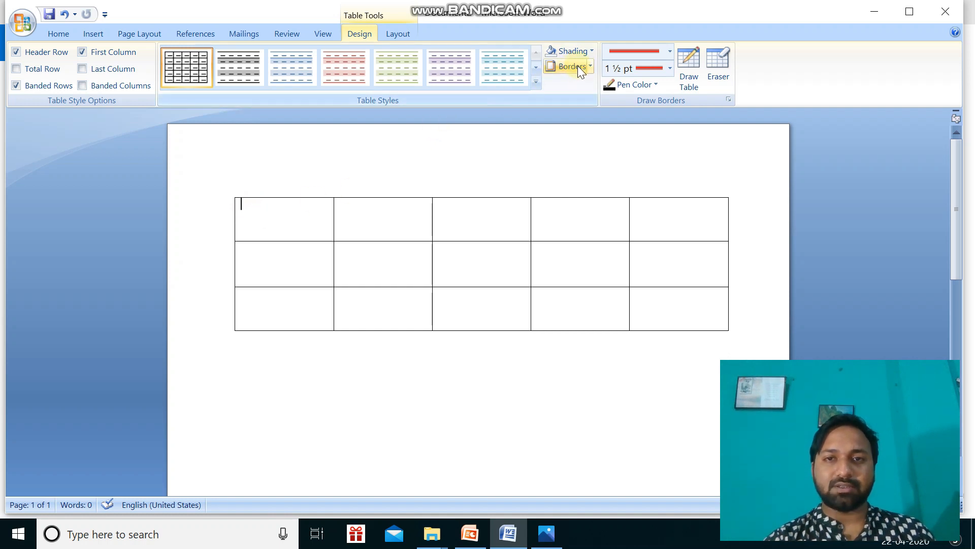
left_click(592, 66)
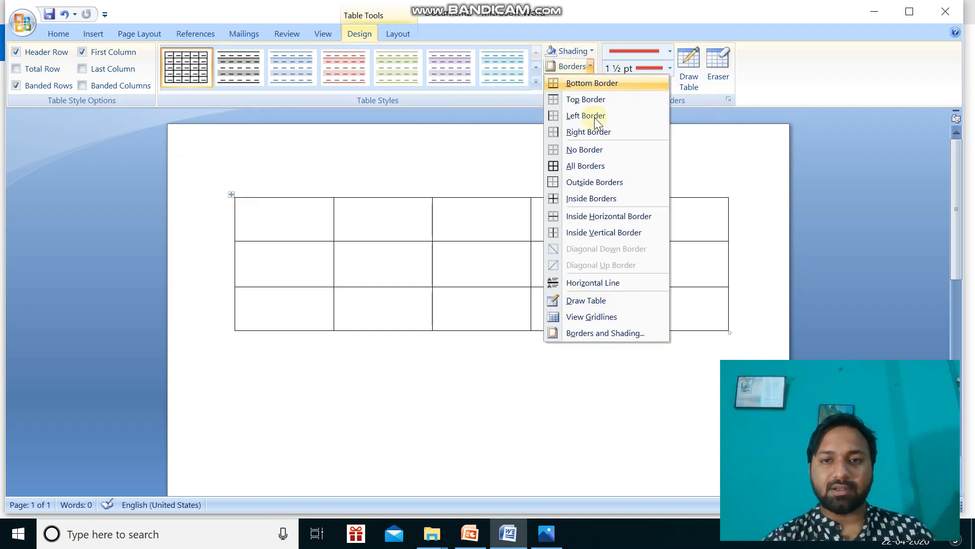
left_click(606, 333)
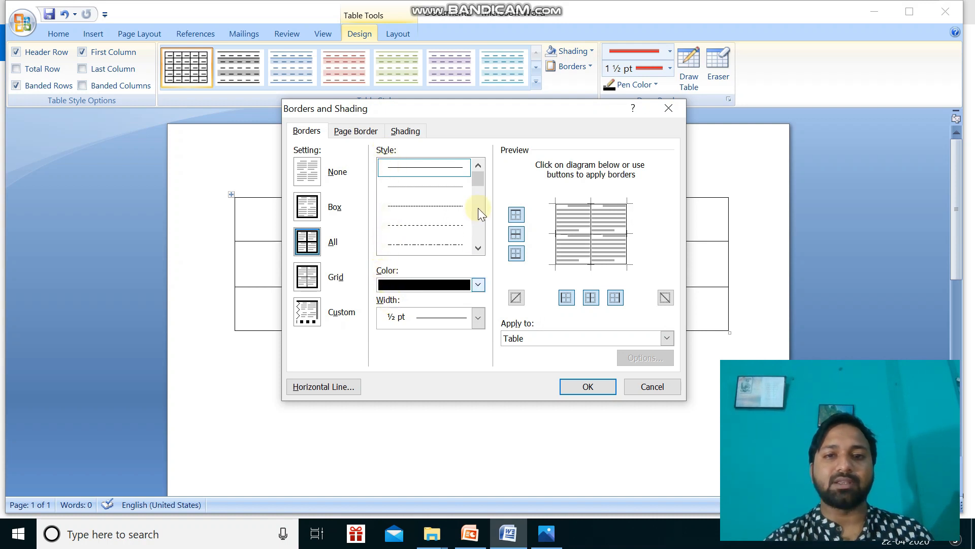
mouse_move(479, 175)
left_mouse_down()
mouse_move(480, 236)
mouse_move(481, 222)
mouse_move(465, 220)
left_mouse_up()
left_click(452, 206)
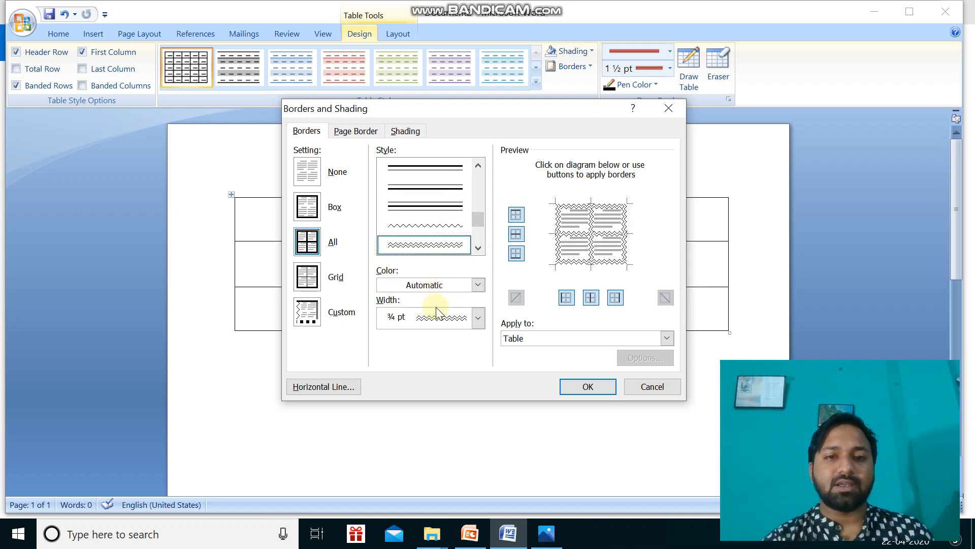
Set the table borders' color to green and width to ¾ pt, and apply them to the whole table.
left_click(477, 285)
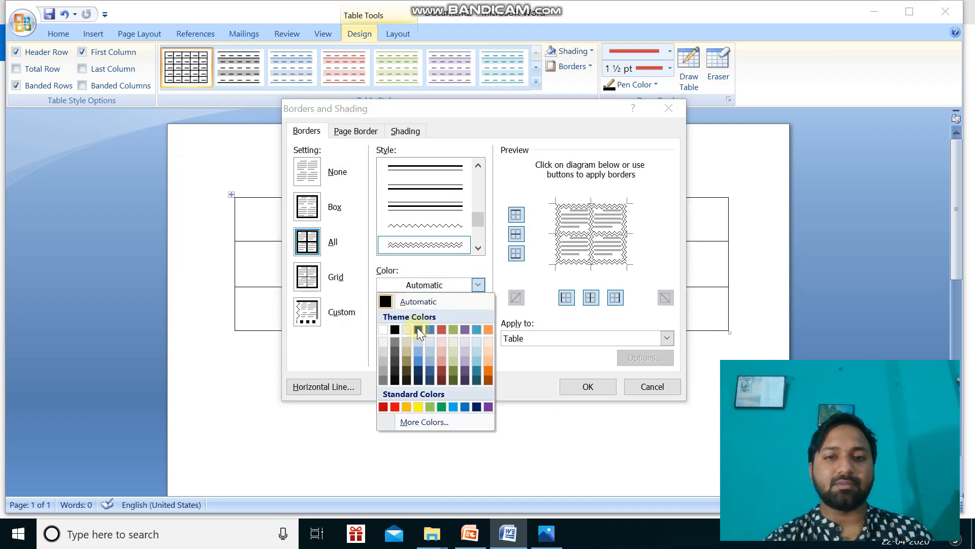
left_click(442, 406)
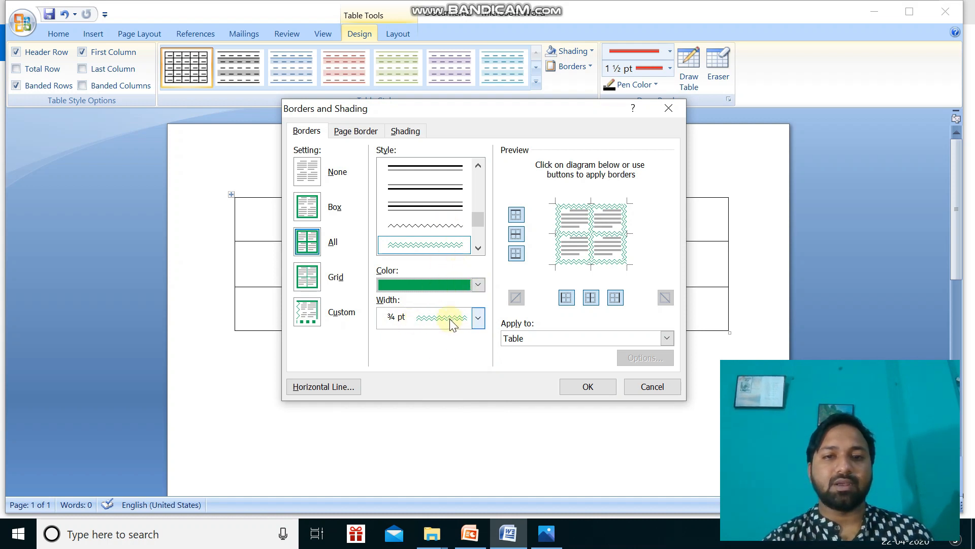
left_click(477, 317)
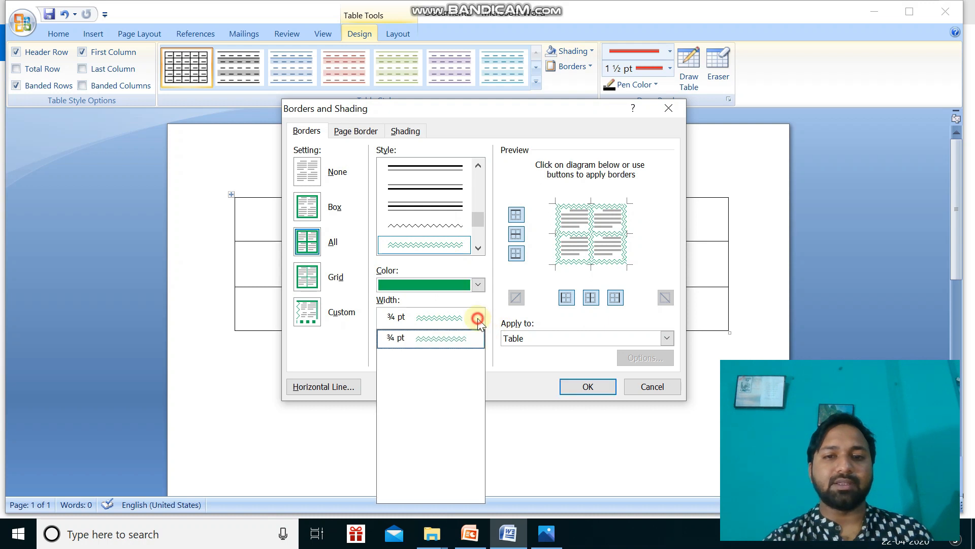
left_click(443, 338)
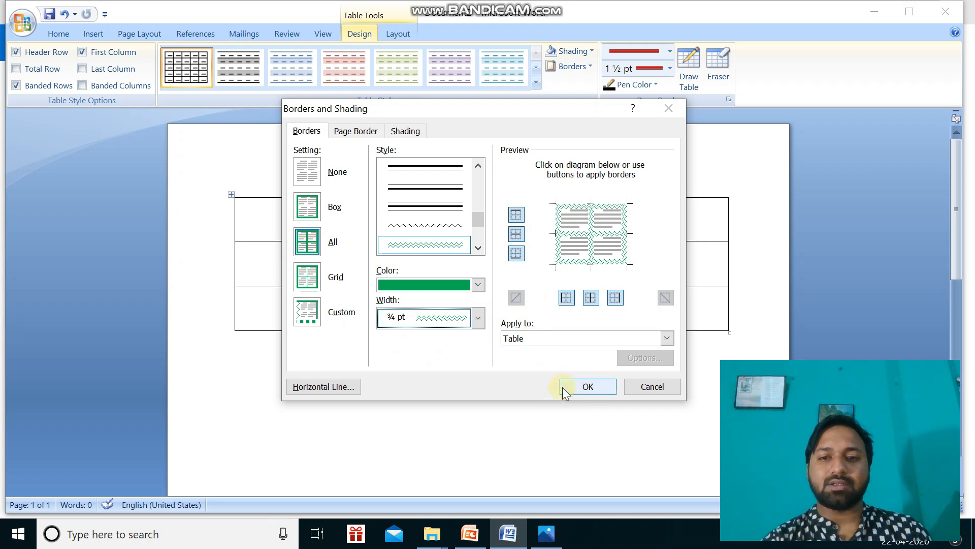
left_click(570, 334)
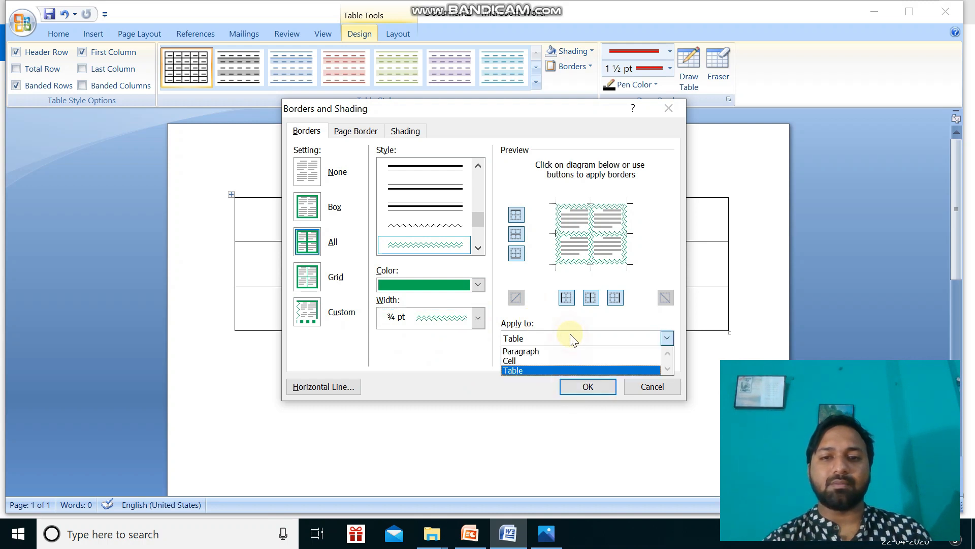
left_click(570, 370)
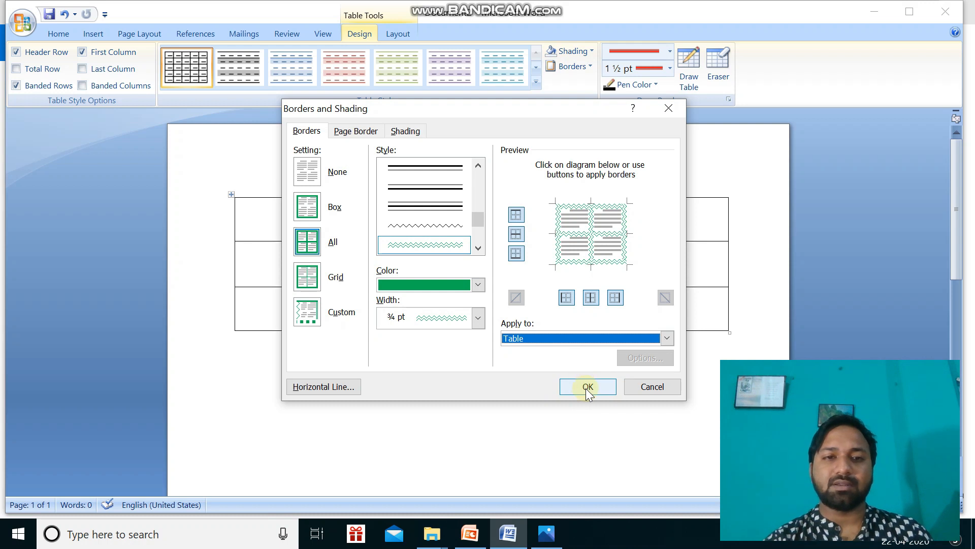
left_click(587, 388)
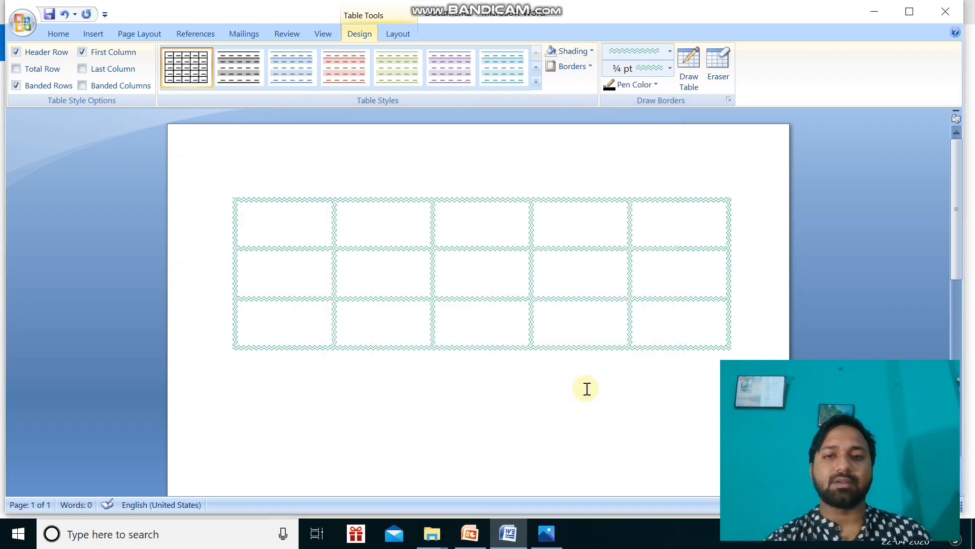
left_click(505, 444)
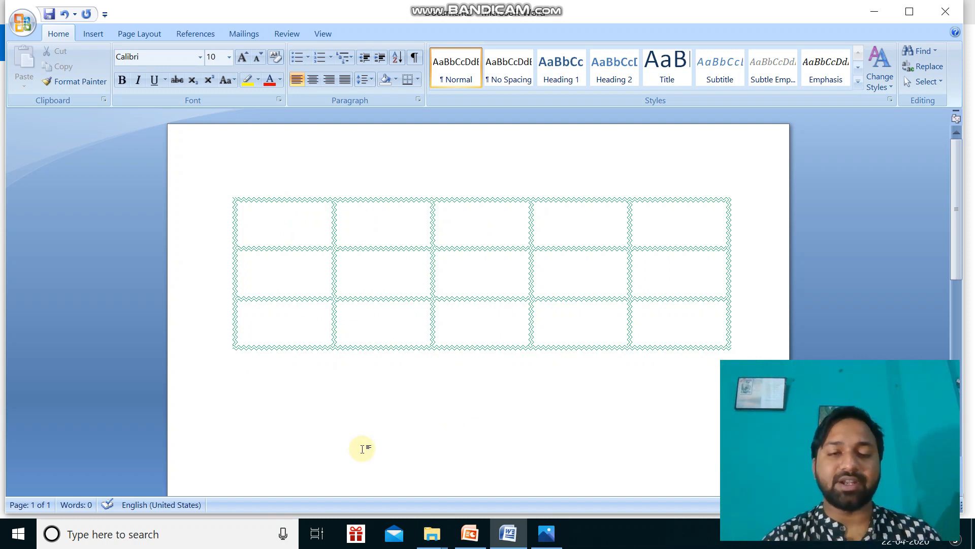
left_click(302, 228)
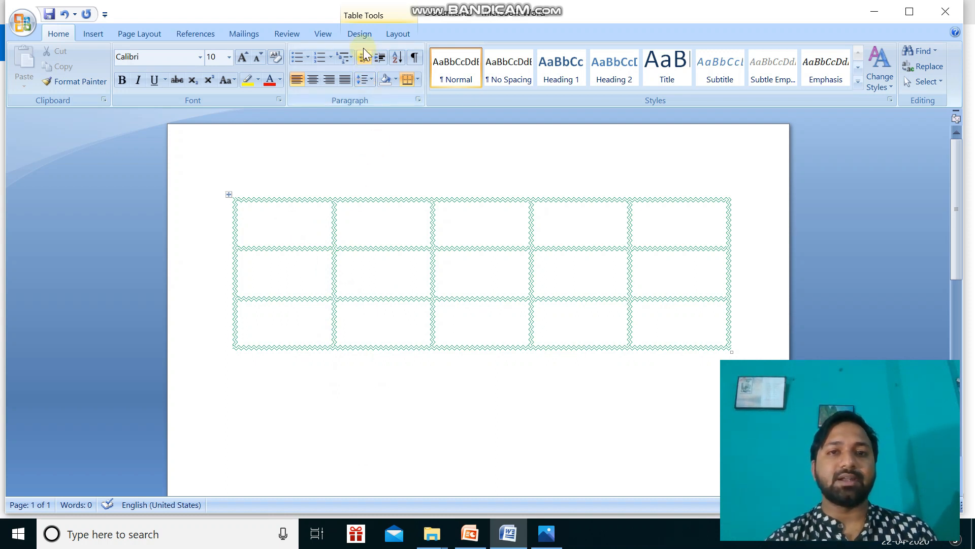
left_click(357, 33)
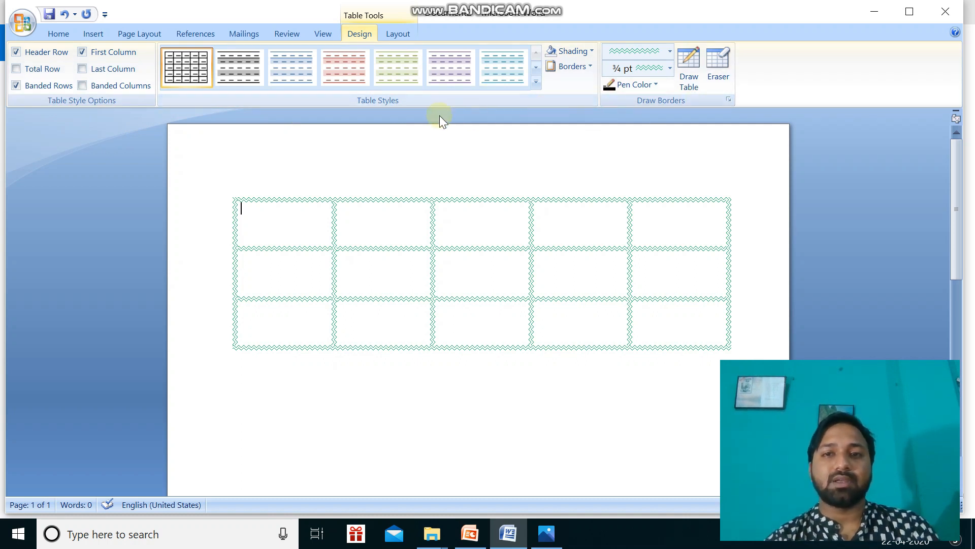
left_click(484, 426)
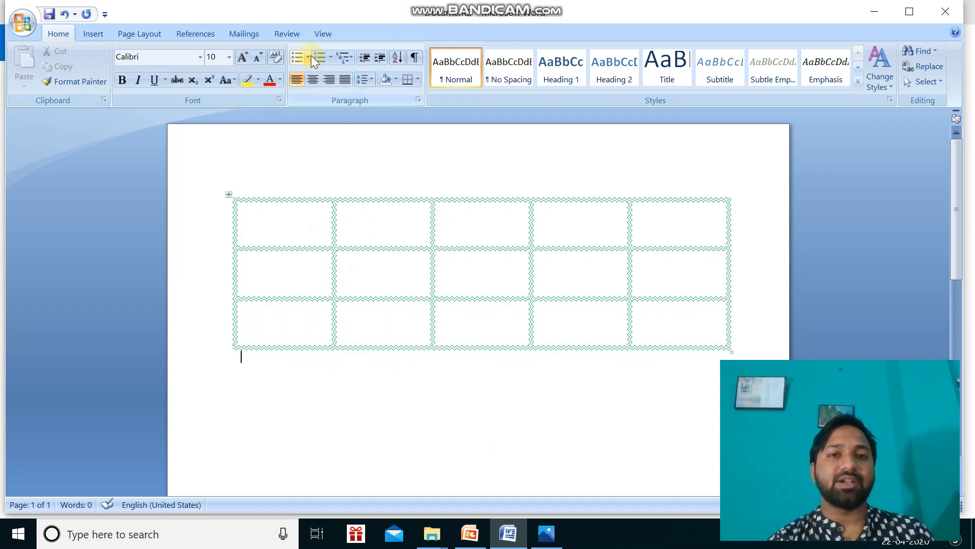
Shade the first cell of the table's top row aqua and the second cell orange.
left_click(275, 231)
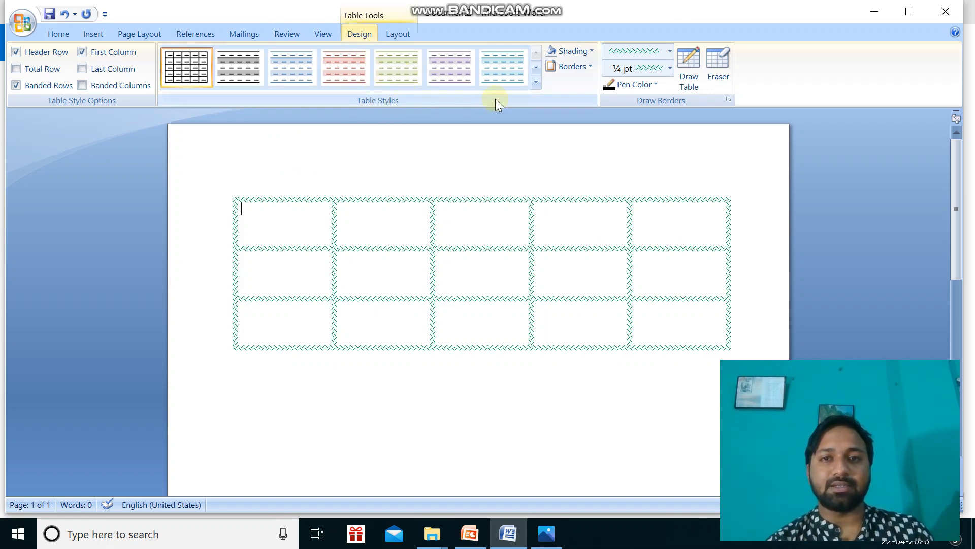
left_click(593, 51)
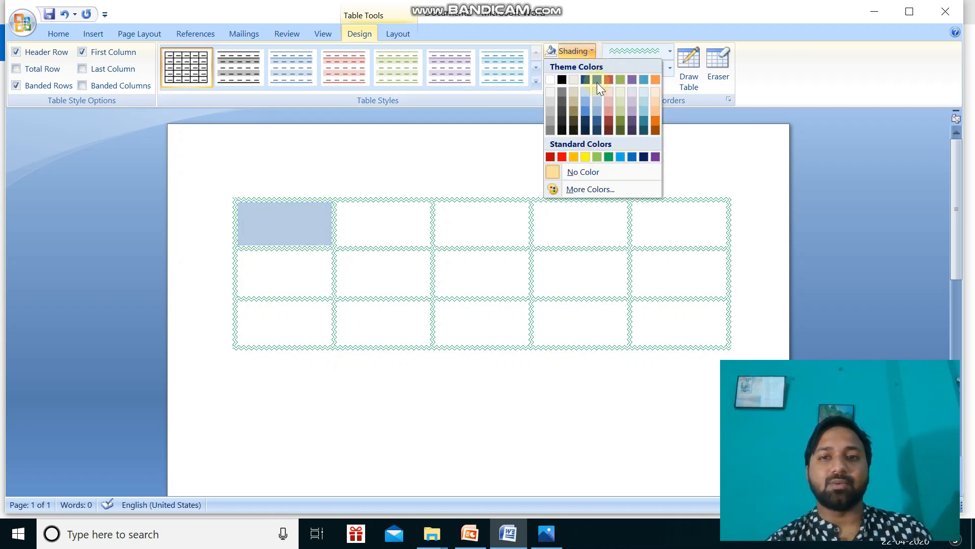
left_click(643, 79)
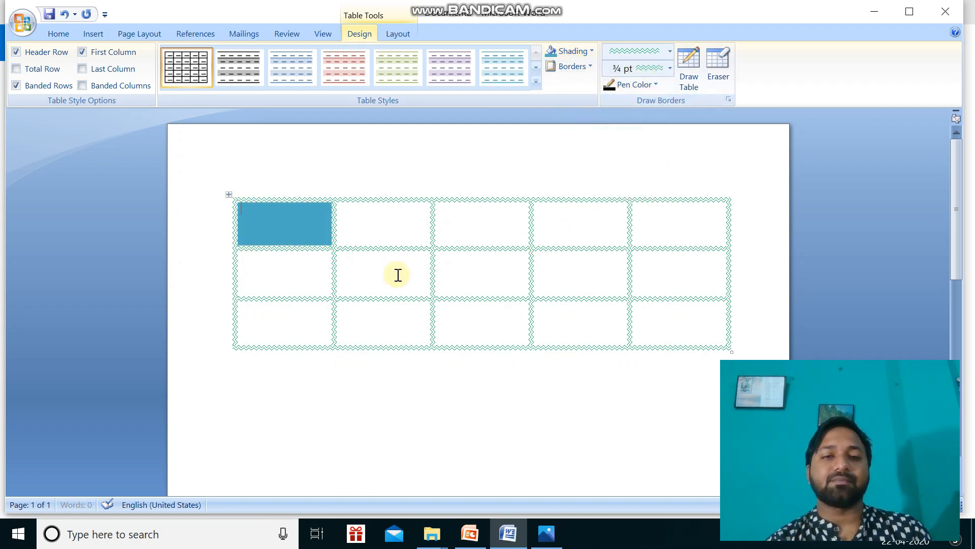
left_click(391, 227)
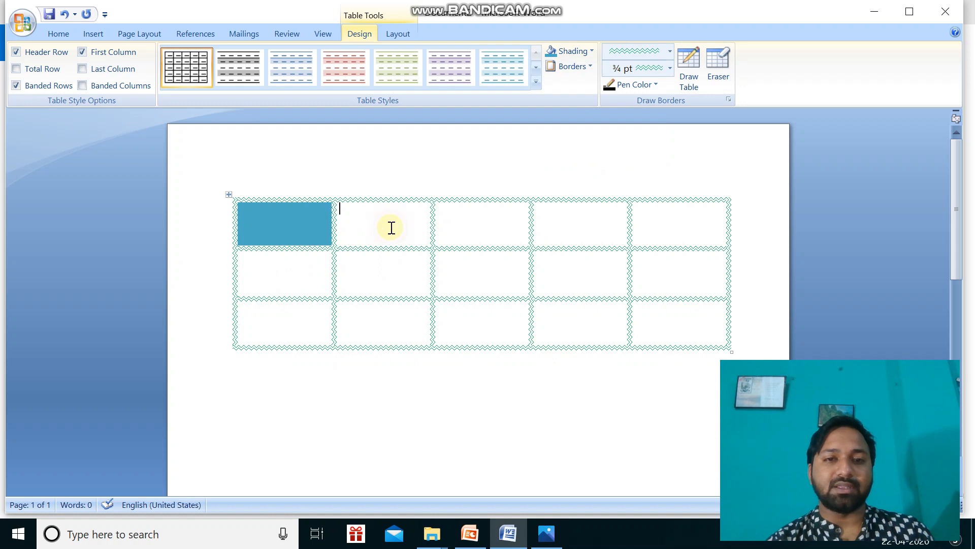
left_click(594, 49)
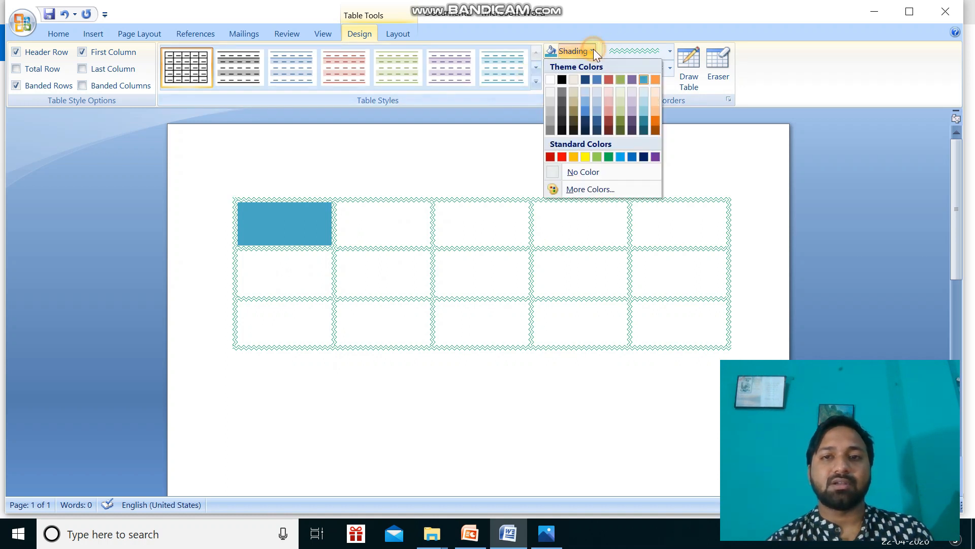
left_click(658, 77)
Shade the remaining three cells of the top row alternately aqua, orange and aqua.
left_click(452, 224)
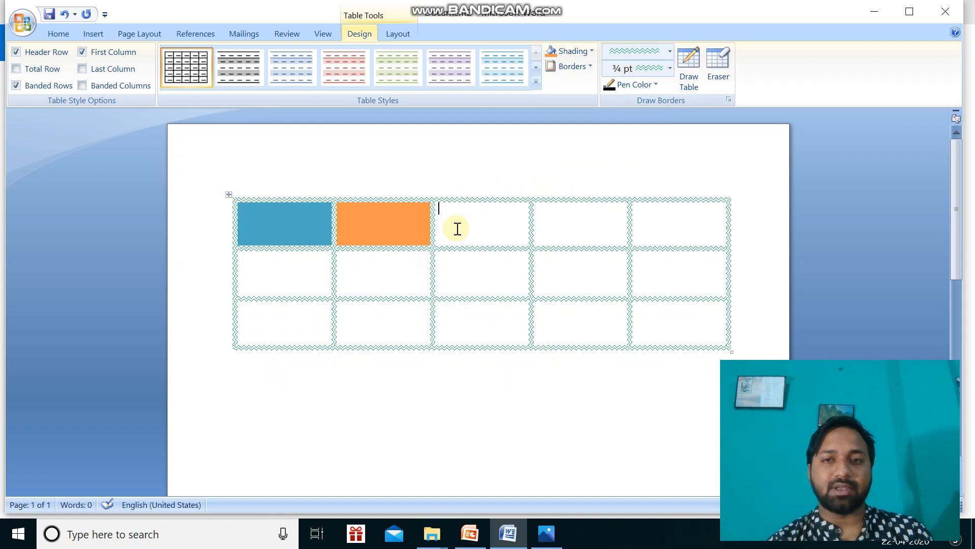
left_click(593, 51)
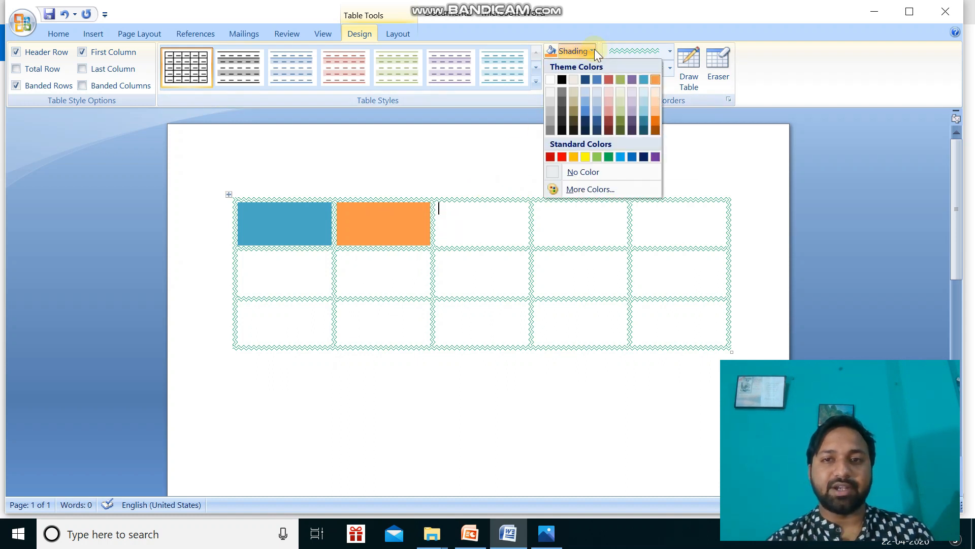
left_click(647, 80)
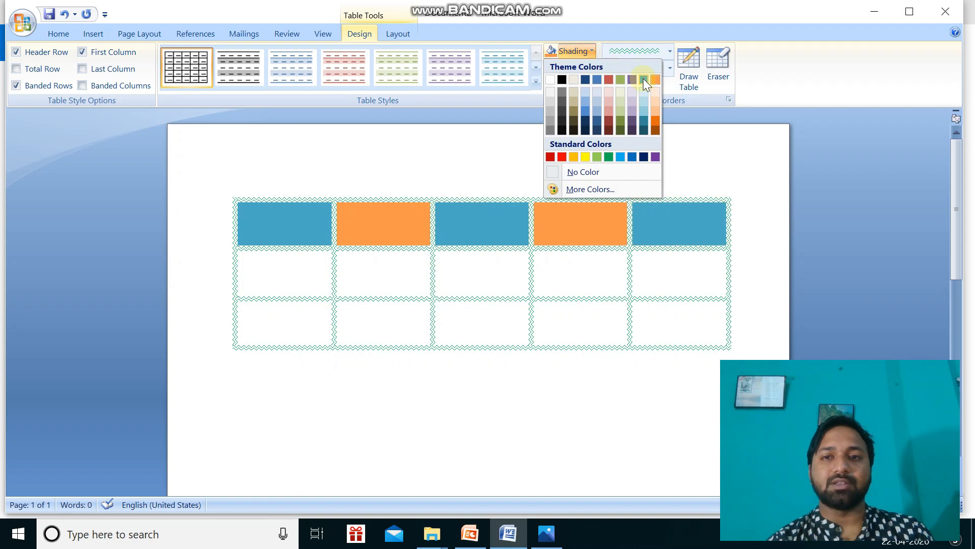
left_click(643, 78)
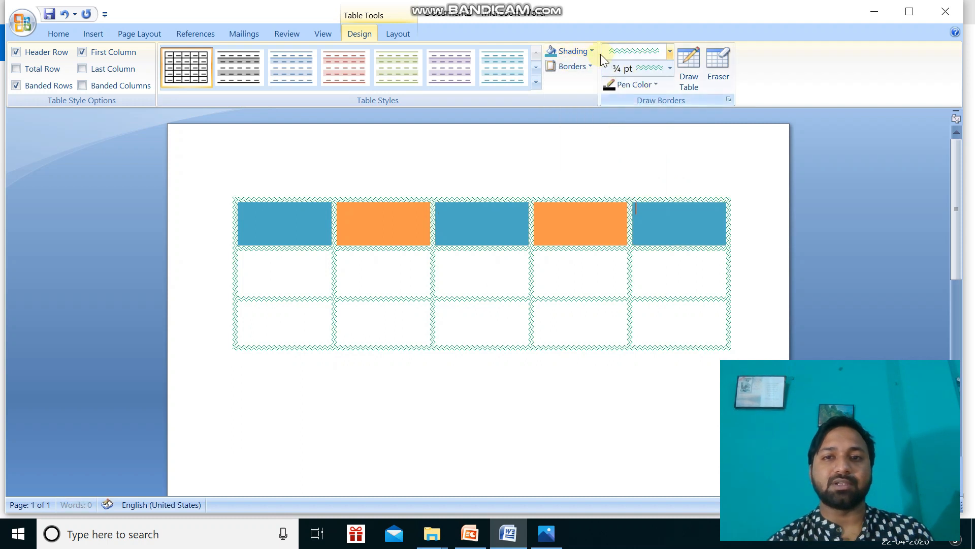
Shade the middle row's first, third and fifth cells orange and the bottom row alternately aqua and orange, starting and ending with aqua.
left_click(320, 279)
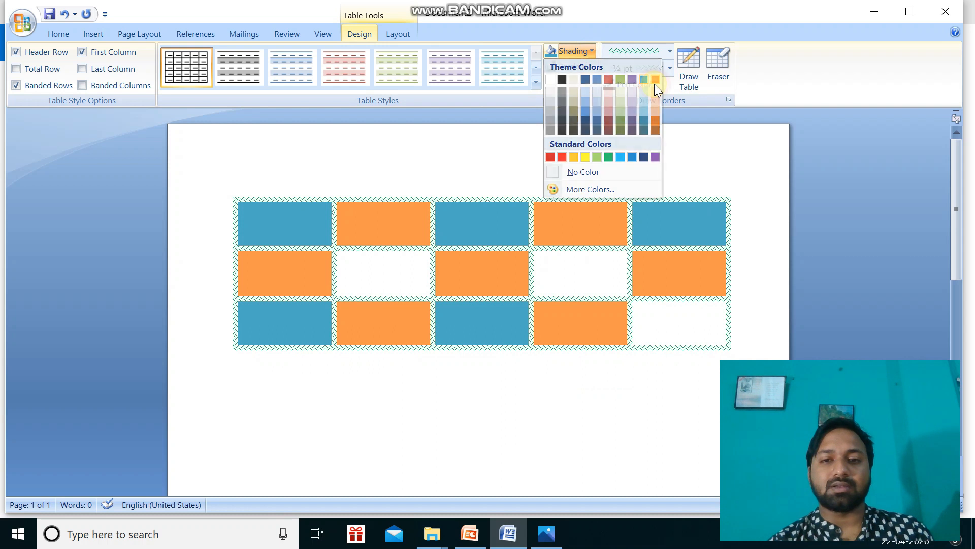
left_click(654, 81)
left_click(701, 315)
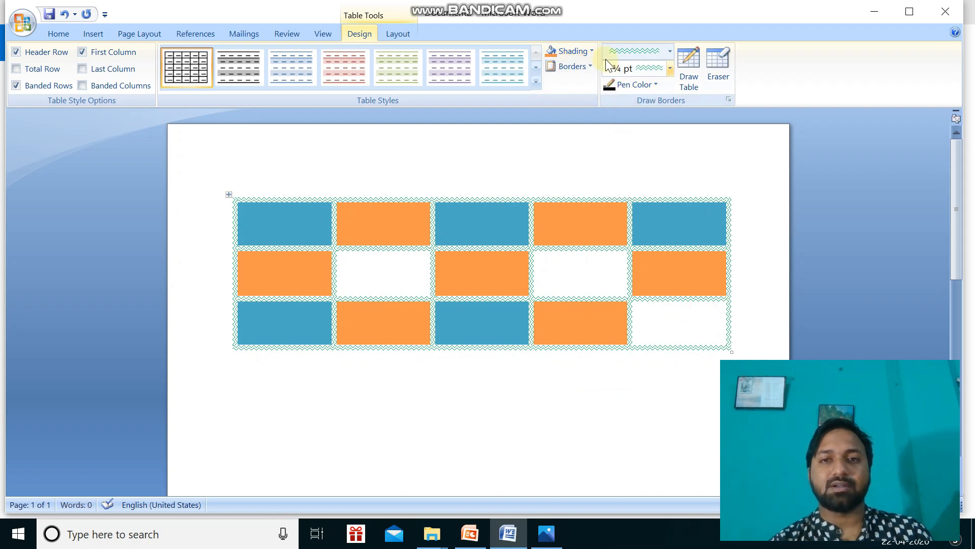
left_click(592, 51)
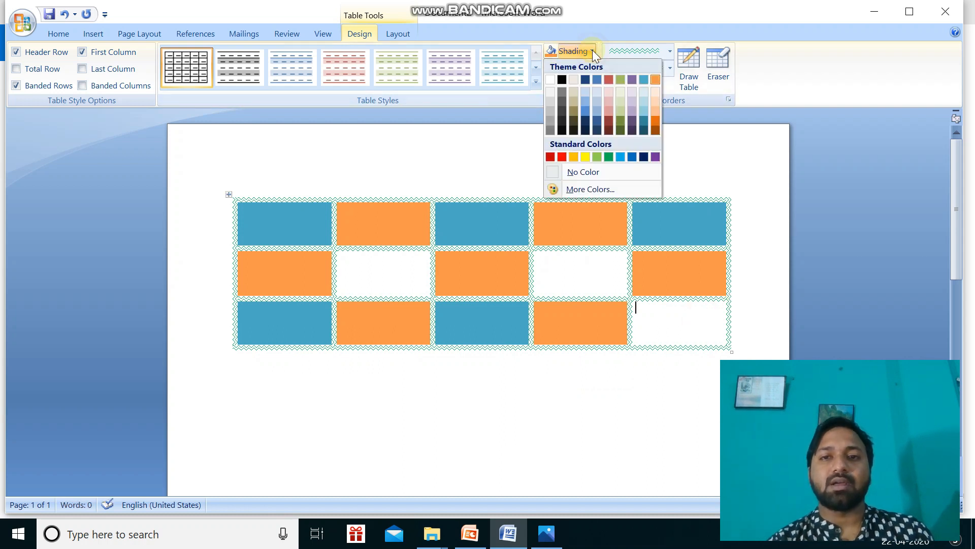
left_click(643, 79)
Shade the two remaining white cells in the middle row, in the fourth and second columns, purple.
left_click(570, 277)
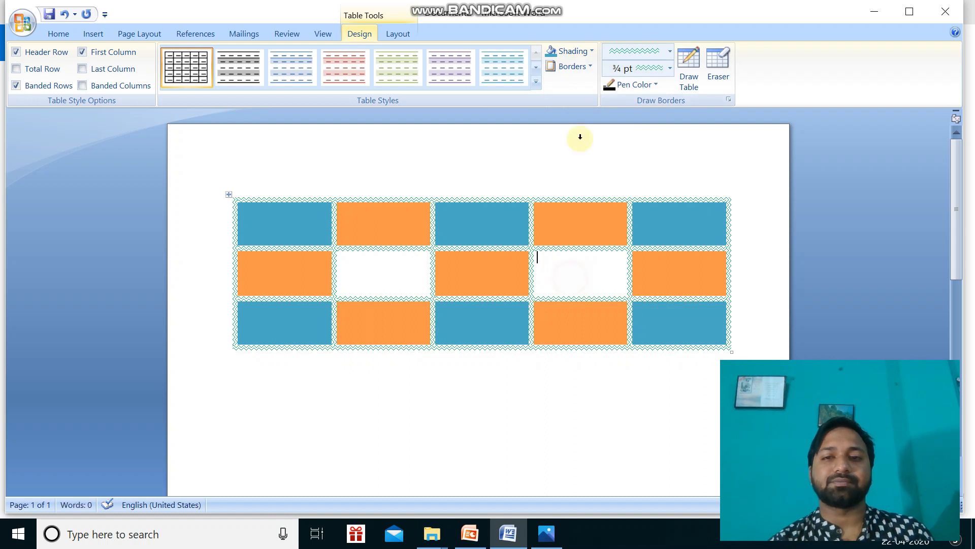
left_click(591, 51)
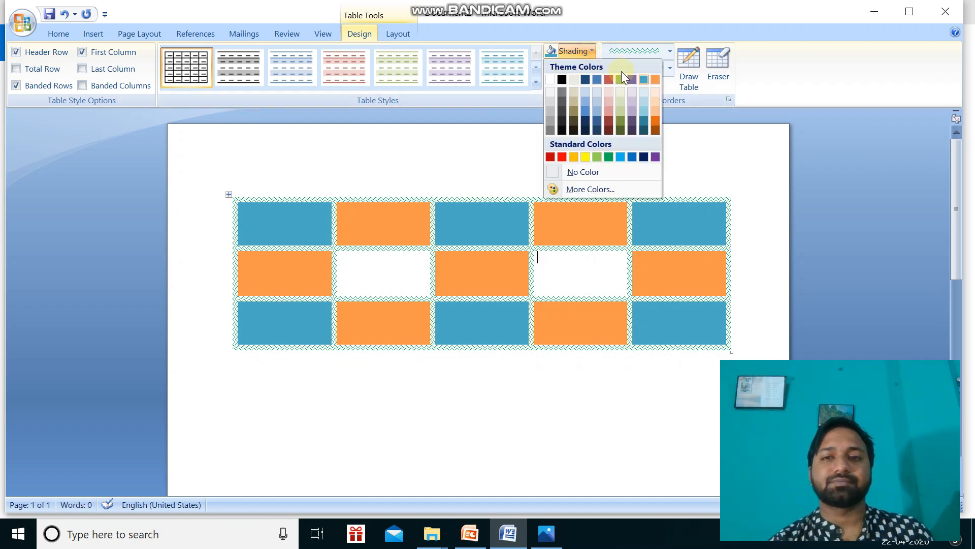
left_click(632, 79)
left_click(393, 289)
left_click(587, 49)
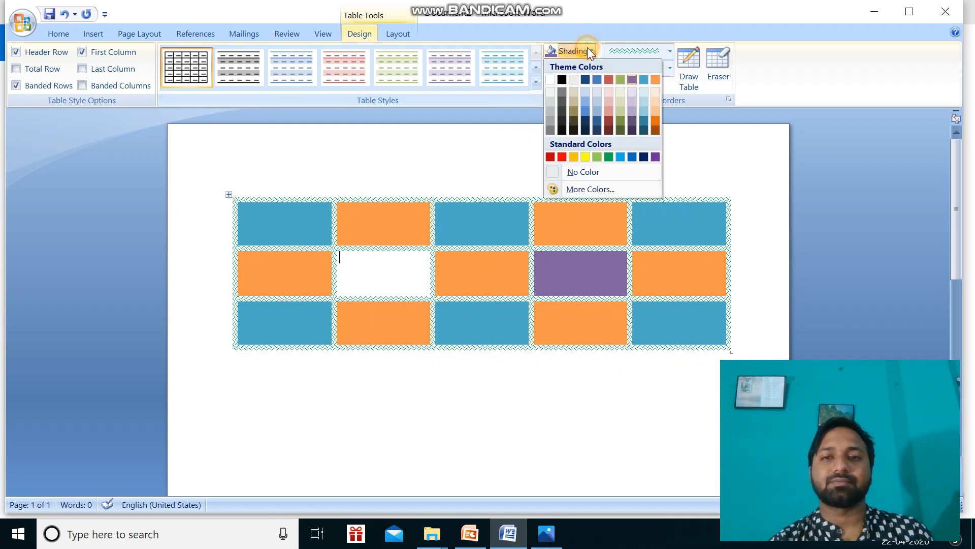
left_click(631, 79)
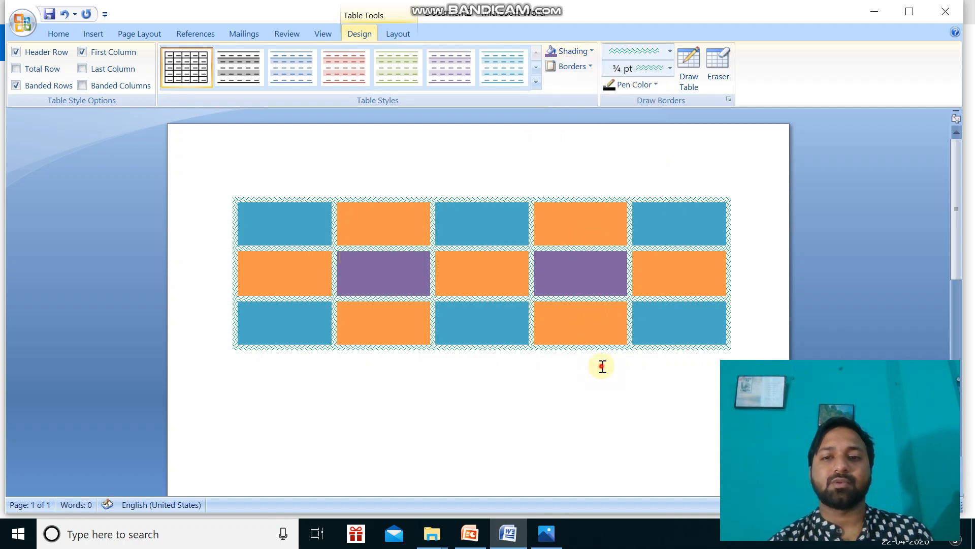
left_click(603, 366)
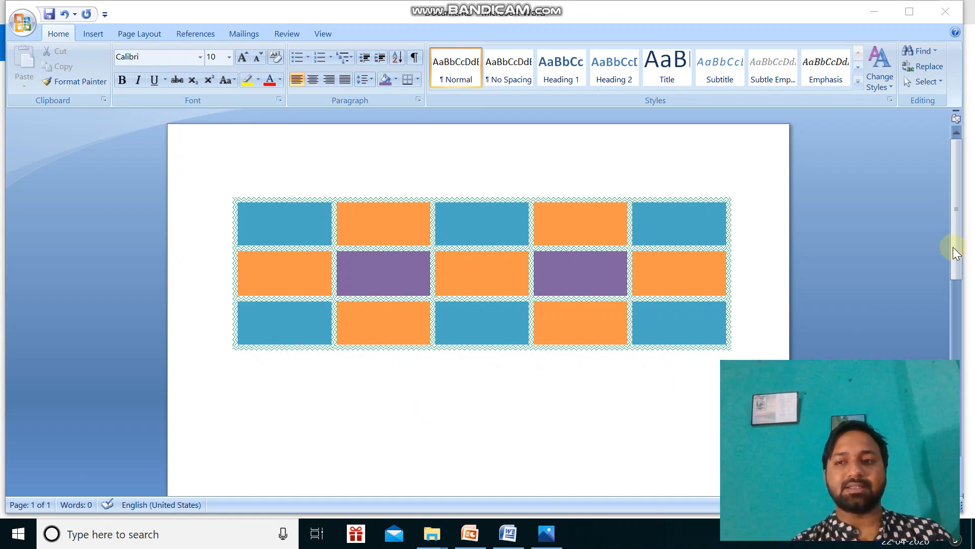
Insert a new table with 5 columns and 3 rows a little below the shaded table.
left_click_drag(954, 253, 955, 324)
left_click(307, 164)
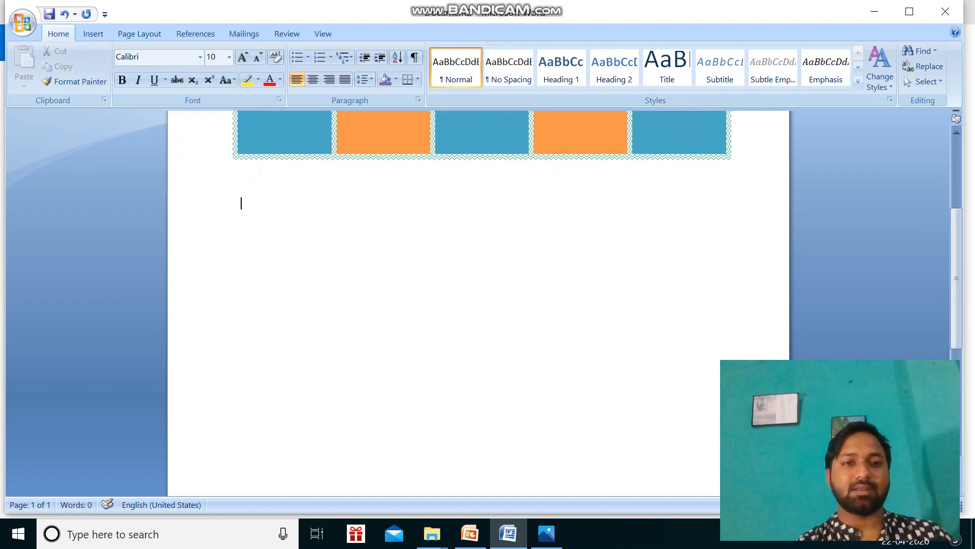
left_click(95, 35)
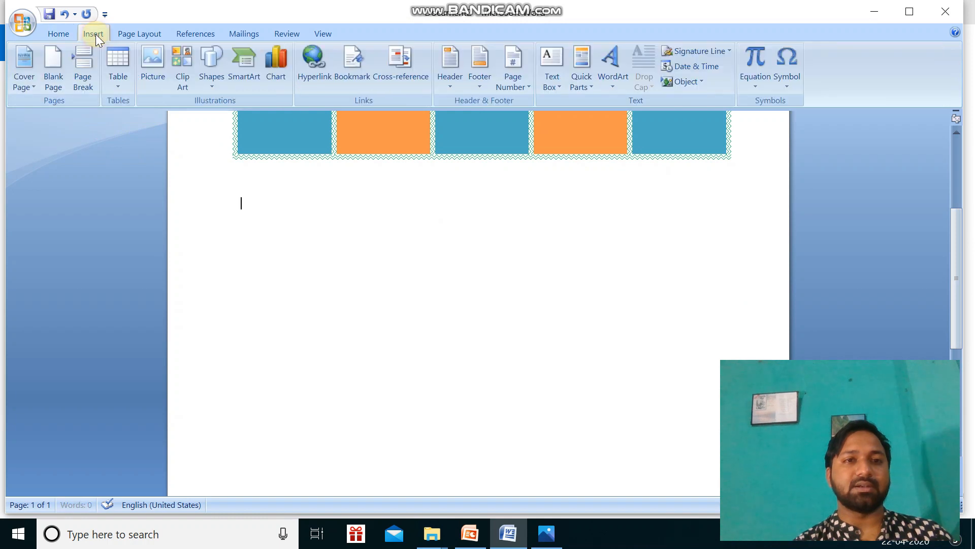
left_click(116, 87)
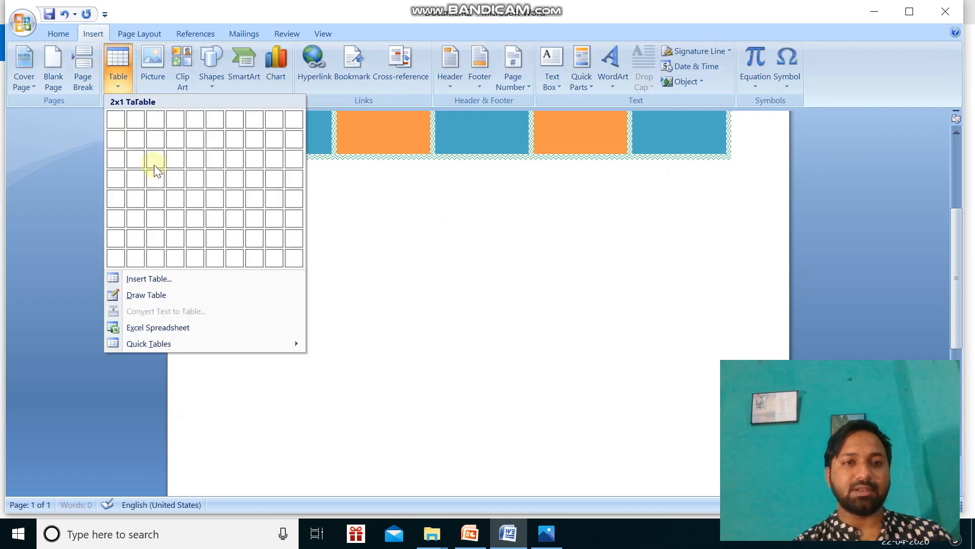
left_click(152, 279)
left_click(529, 215)
key("BackSpace")
type("3")
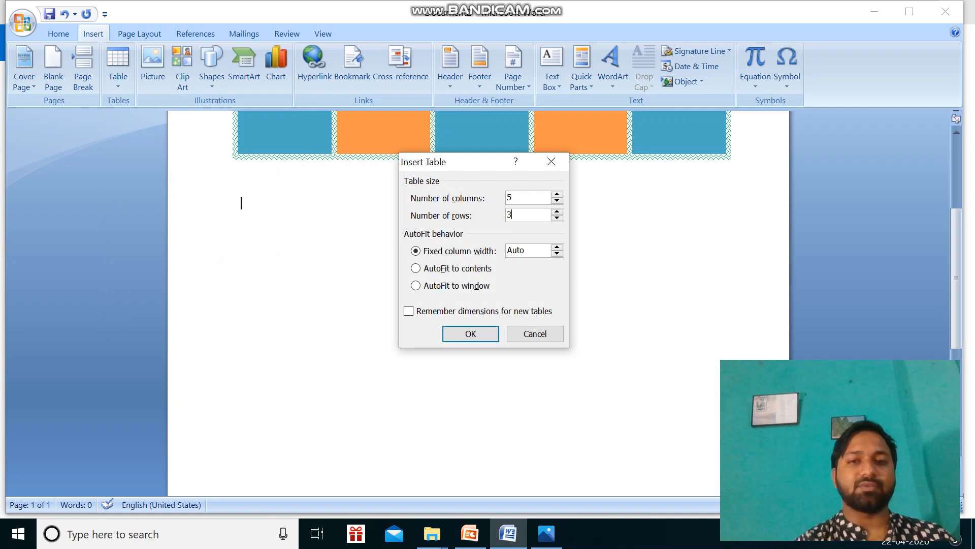